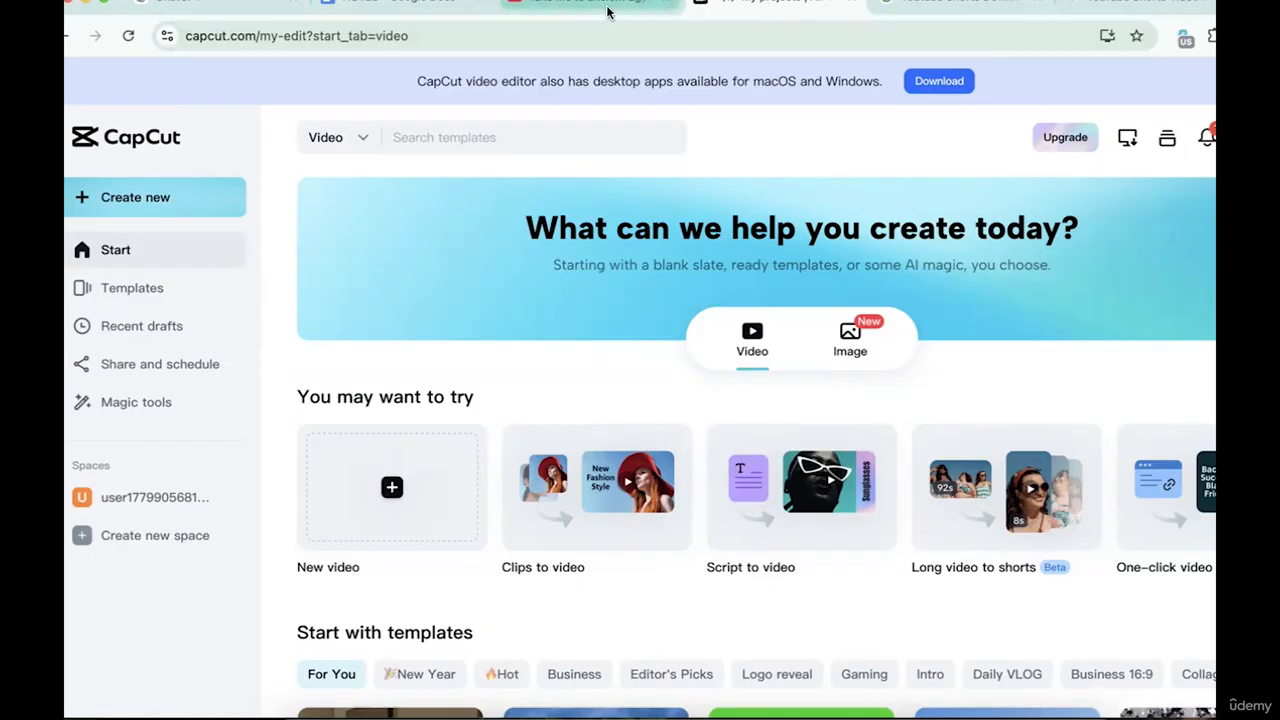
Switch to YouTube and look through the Shorts results for "Take me to ancient Egypt".
left_click(607, 12)
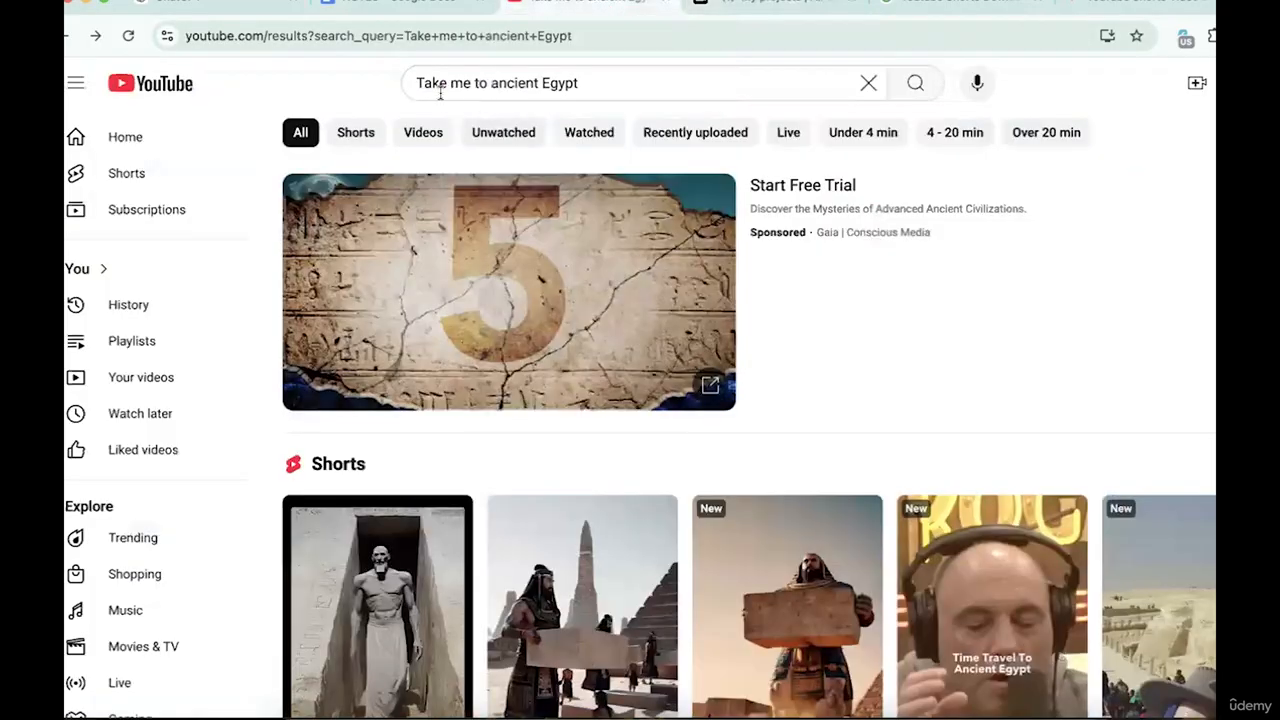
scroll(809, 354, "down", 3)
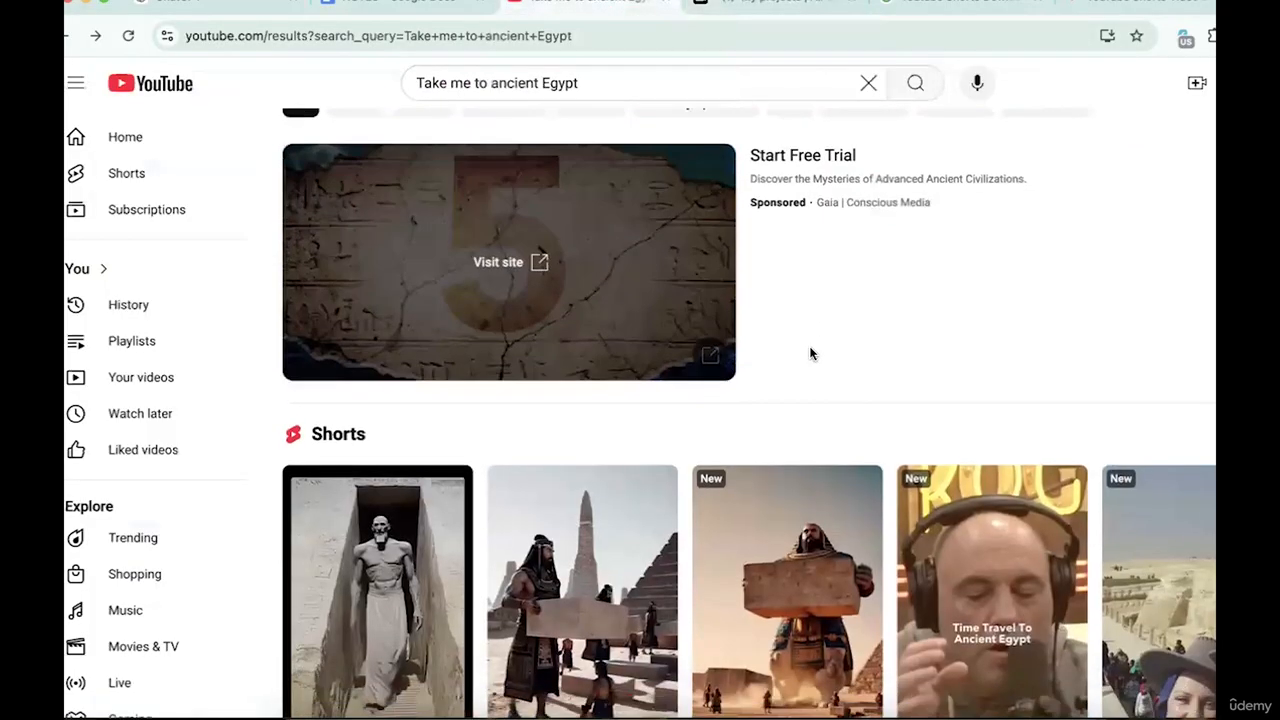
scroll(735, 493, "down", 2)
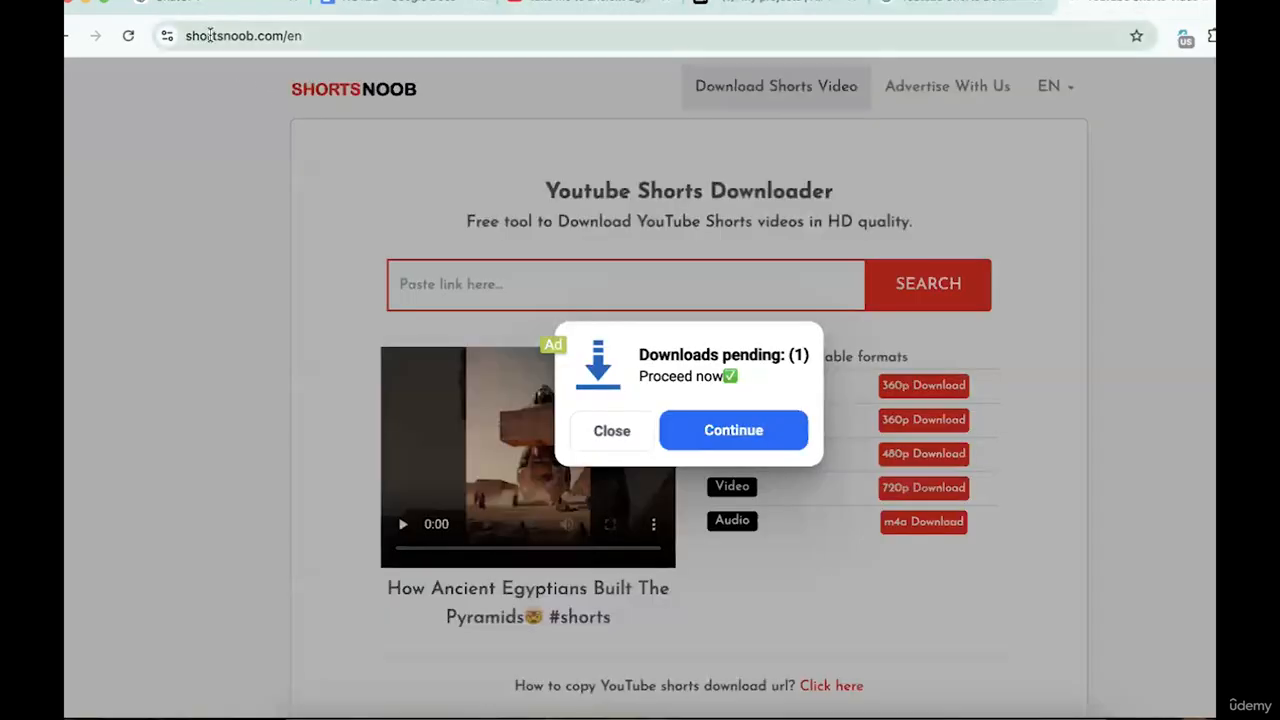
Switch to the NOTES document in Google Docs and delete the quoted paragraph beginning "I am Ka, a humble servant of the gods".
left_click(738, 3)
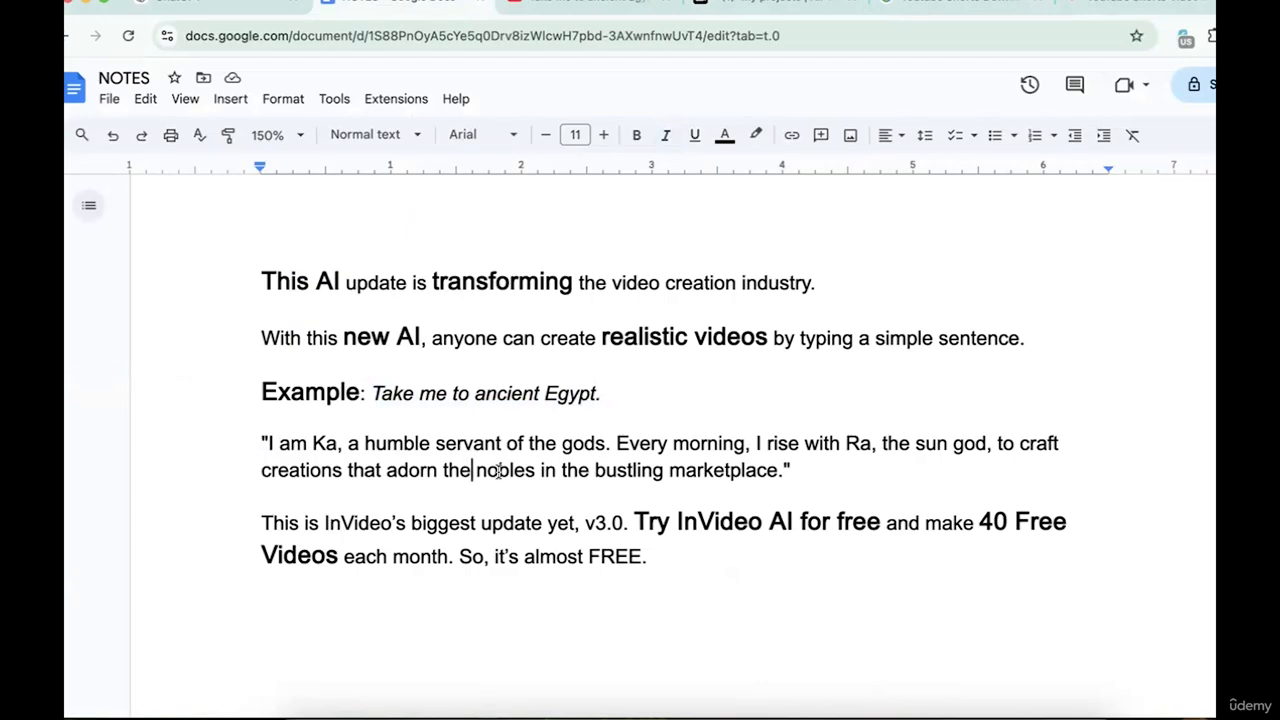
triple_click(491, 470)
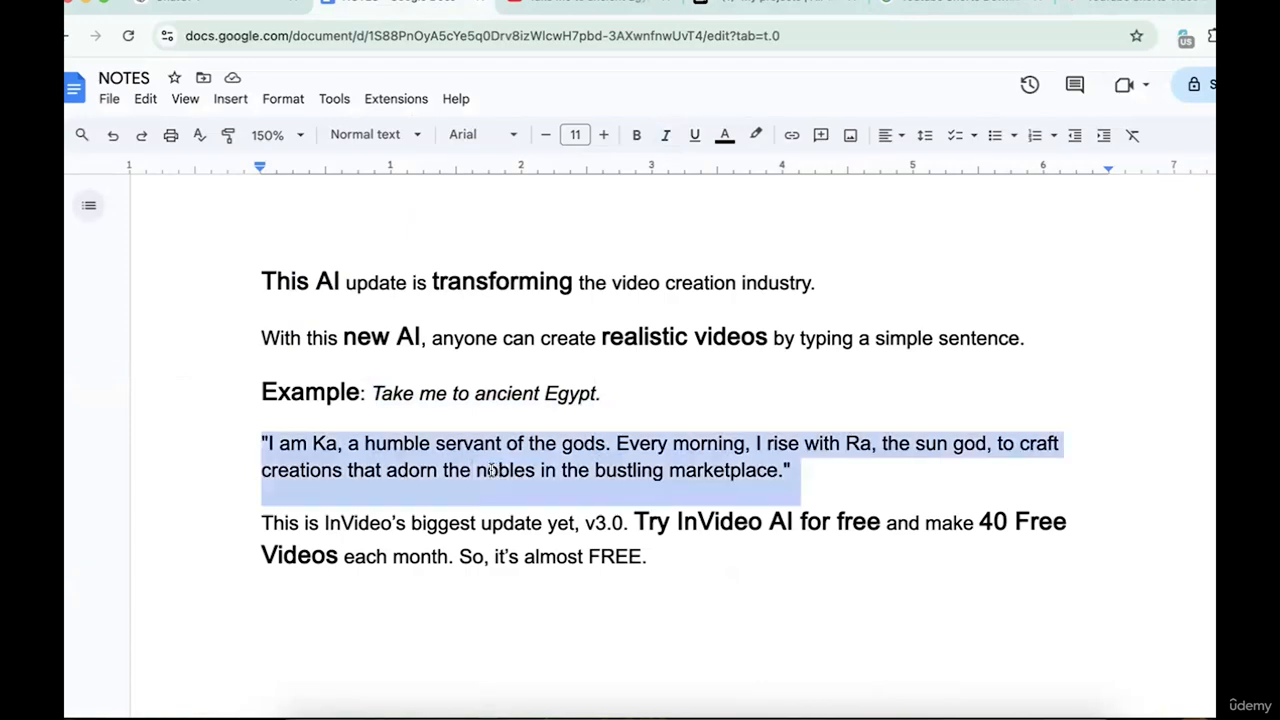
key("BackSpace")
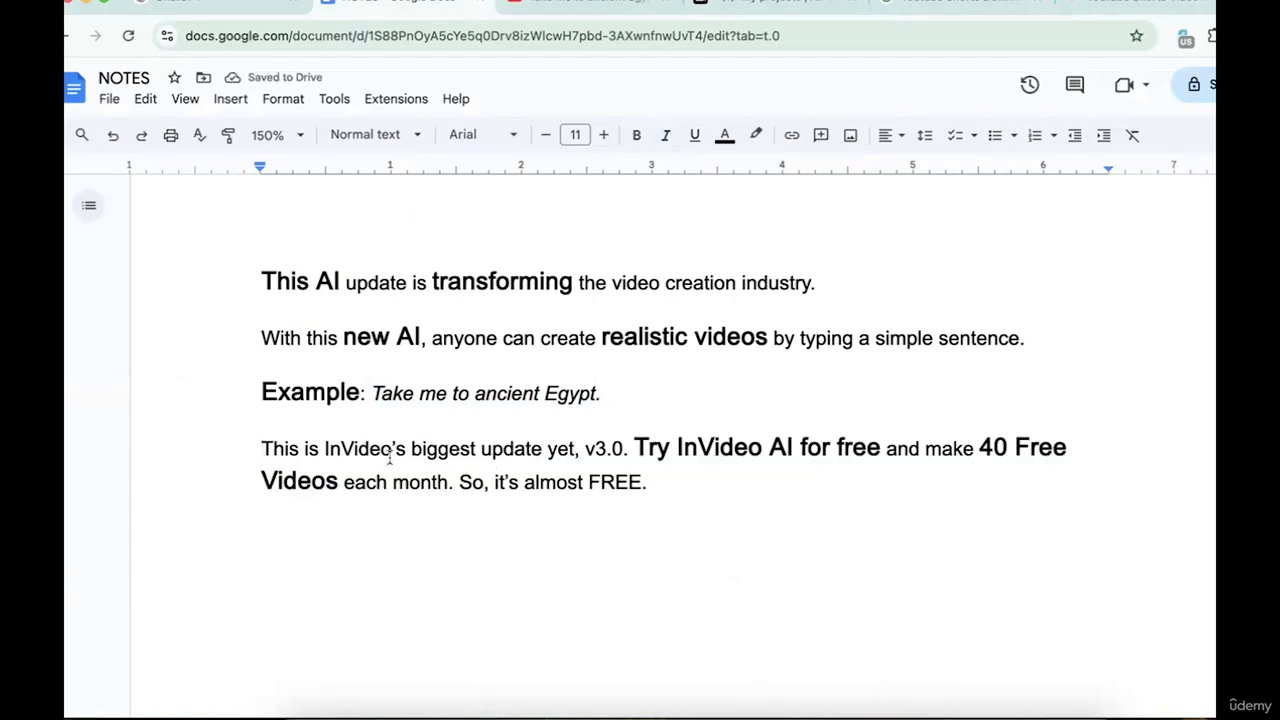
Review the remaining script text in the notes, then switch to YouTube and look over the ancient Egypt Shorts.
left_click_drag(266, 290, 648, 484)
left_click(648, 484)
left_click(609, 3)
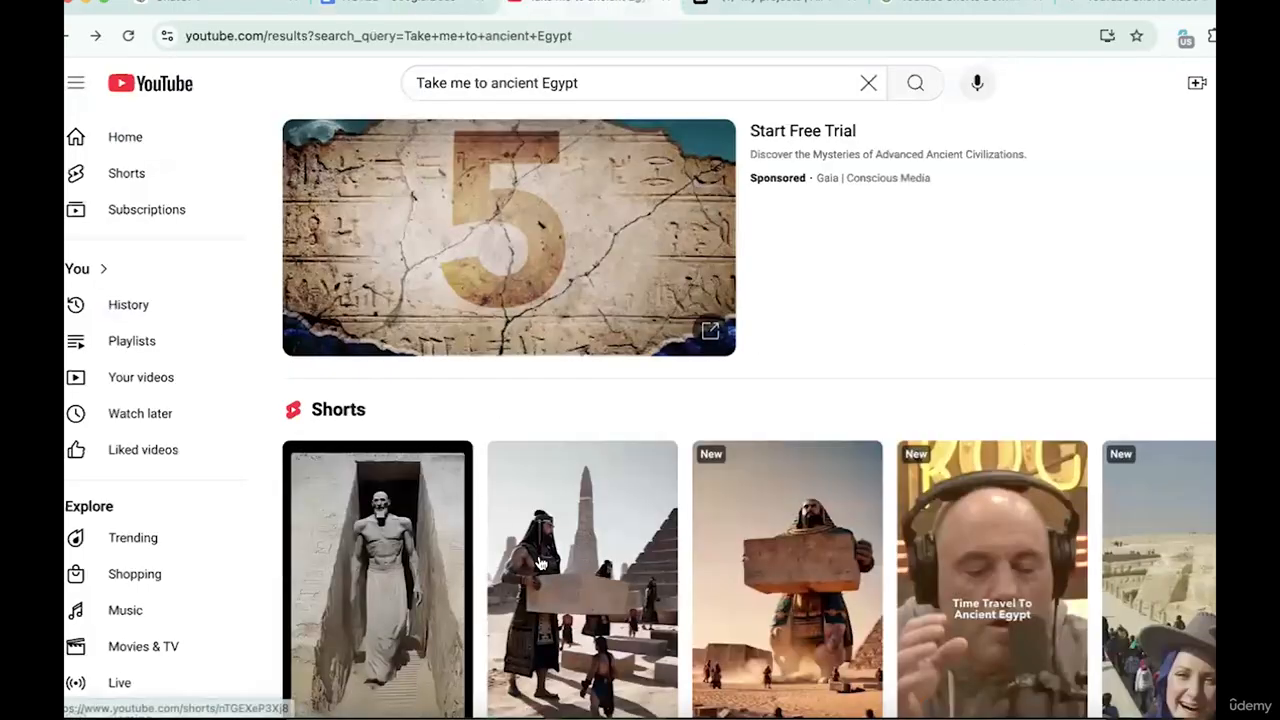
scroll(540, 545, "down", 3)
scroll(620, 476, "up", 3)
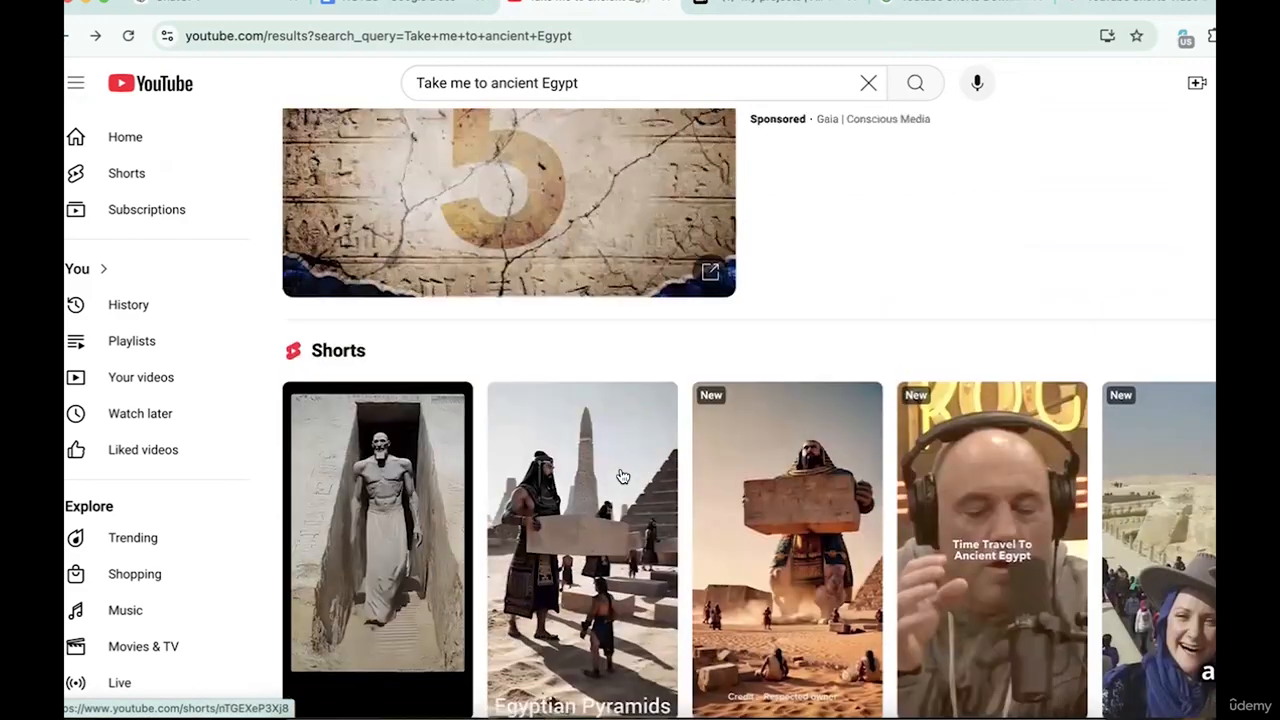
Switch to CapCut and create a new video project in 9:16 format.
left_click(770, 5)
mouse_move(148, 205)
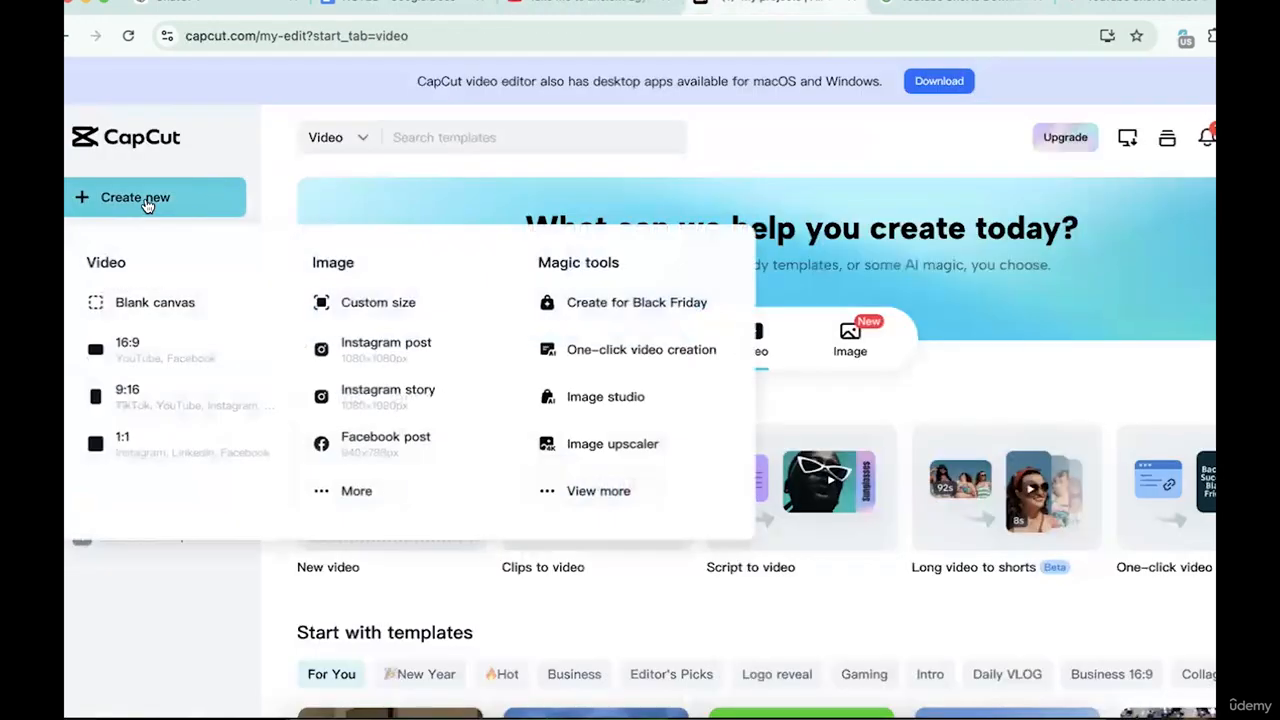
left_click(220, 402)
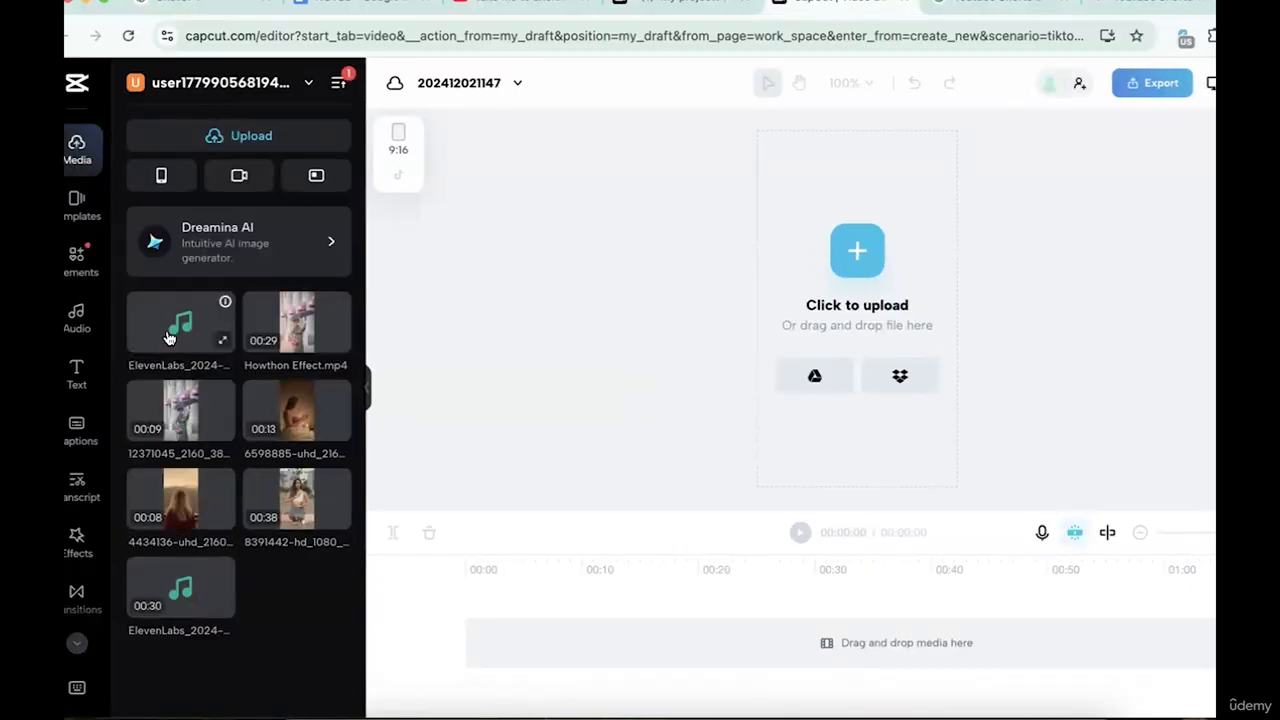
Add the first ElevenLabs voiceover in the media library to the timeline and split it at 00:03:27.
left_click_drag(170, 338, 503, 668)
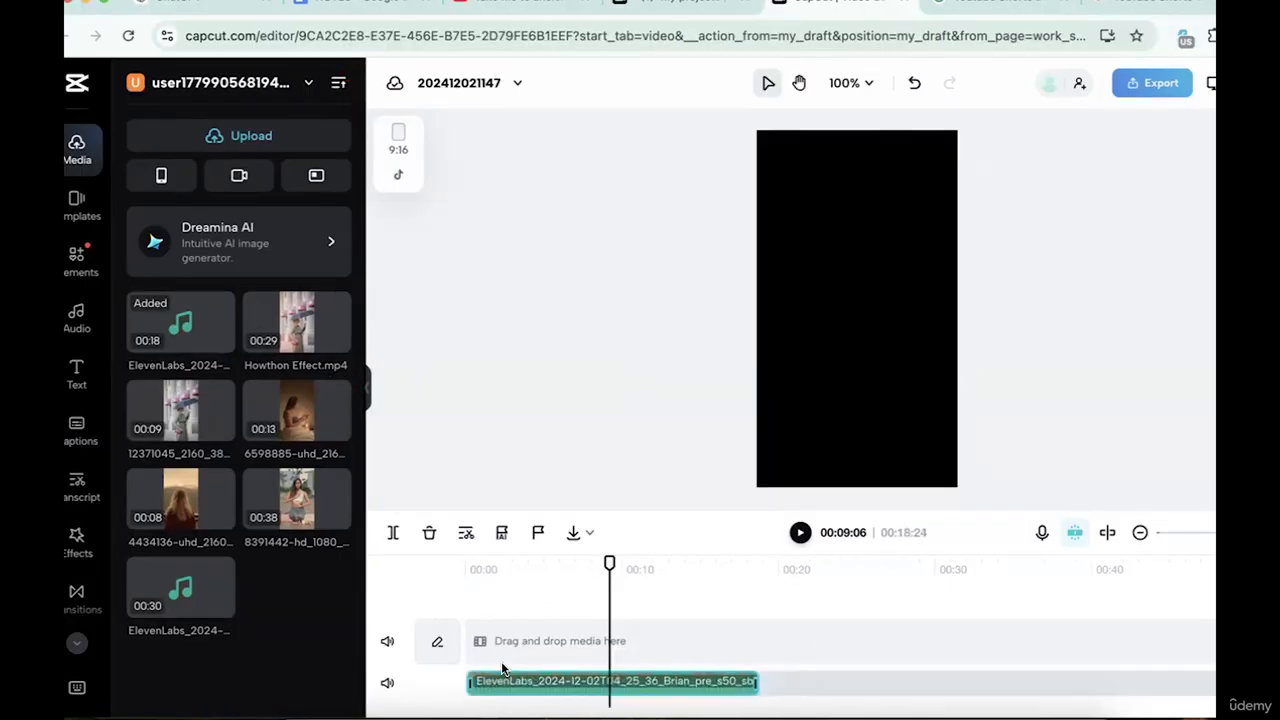
left_click(468, 600)
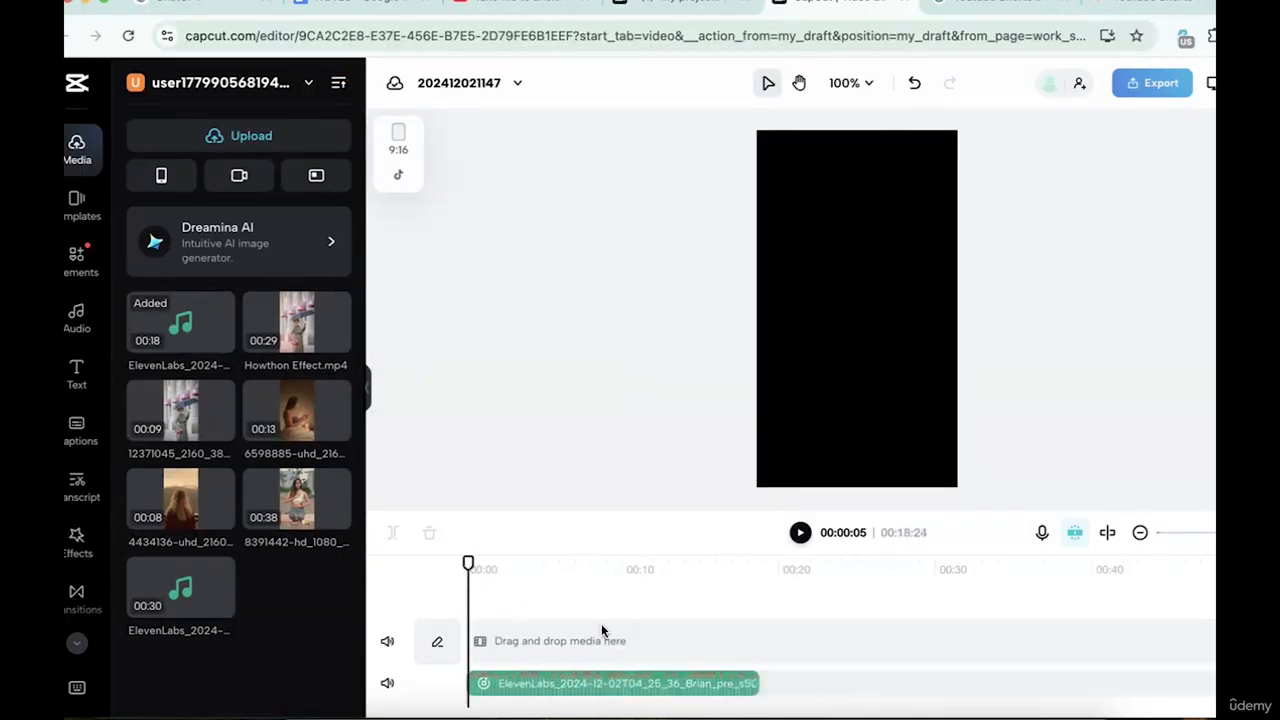
left_click(800, 532)
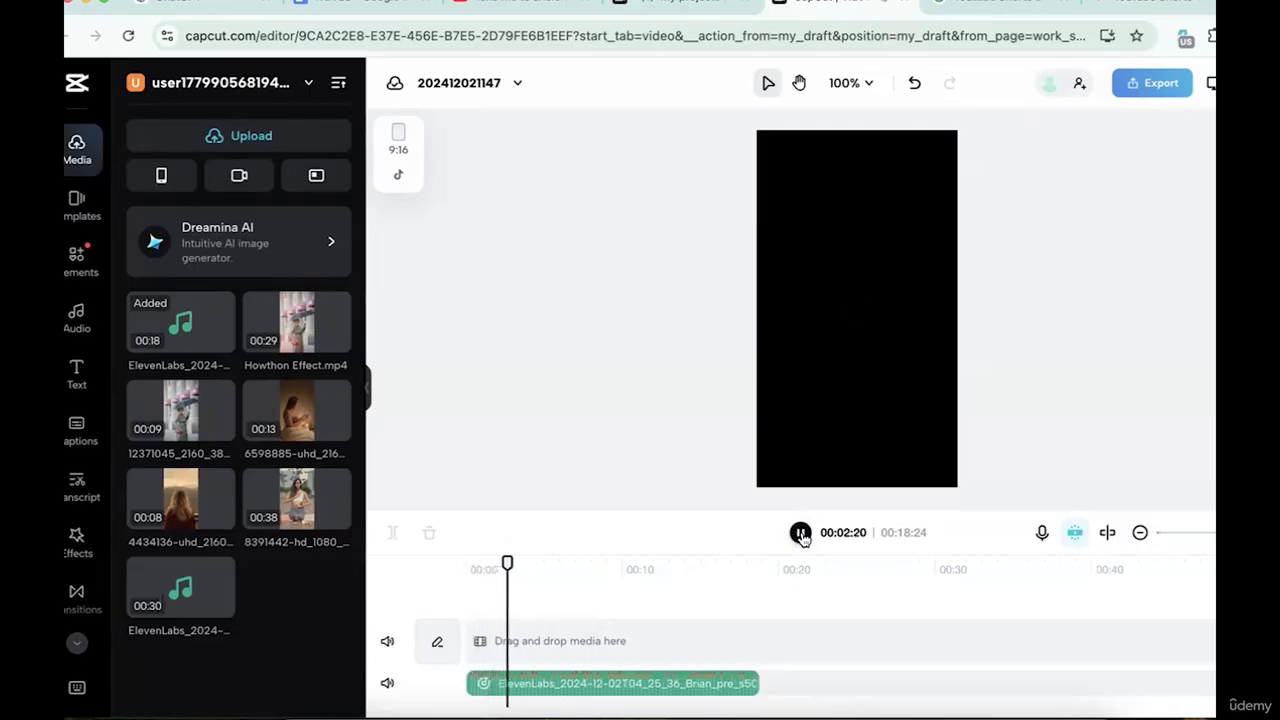
left_click(800, 532)
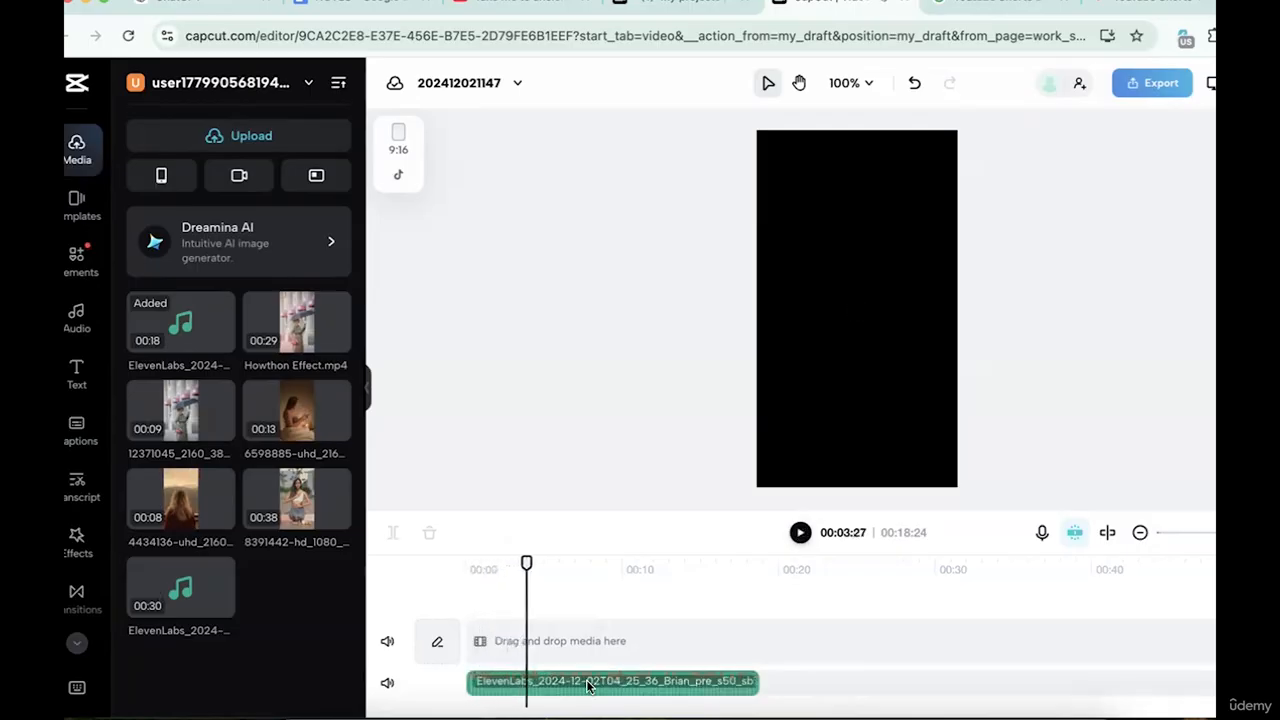
left_click(528, 683)
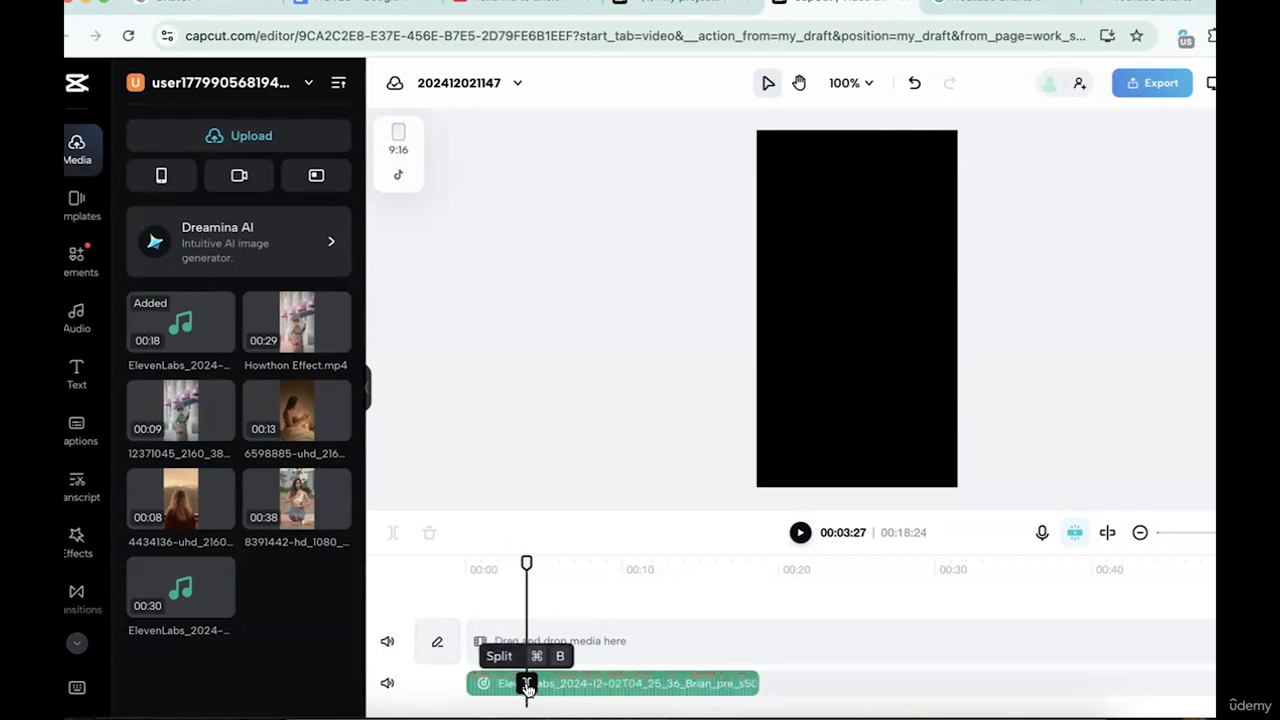
left_click(527, 684)
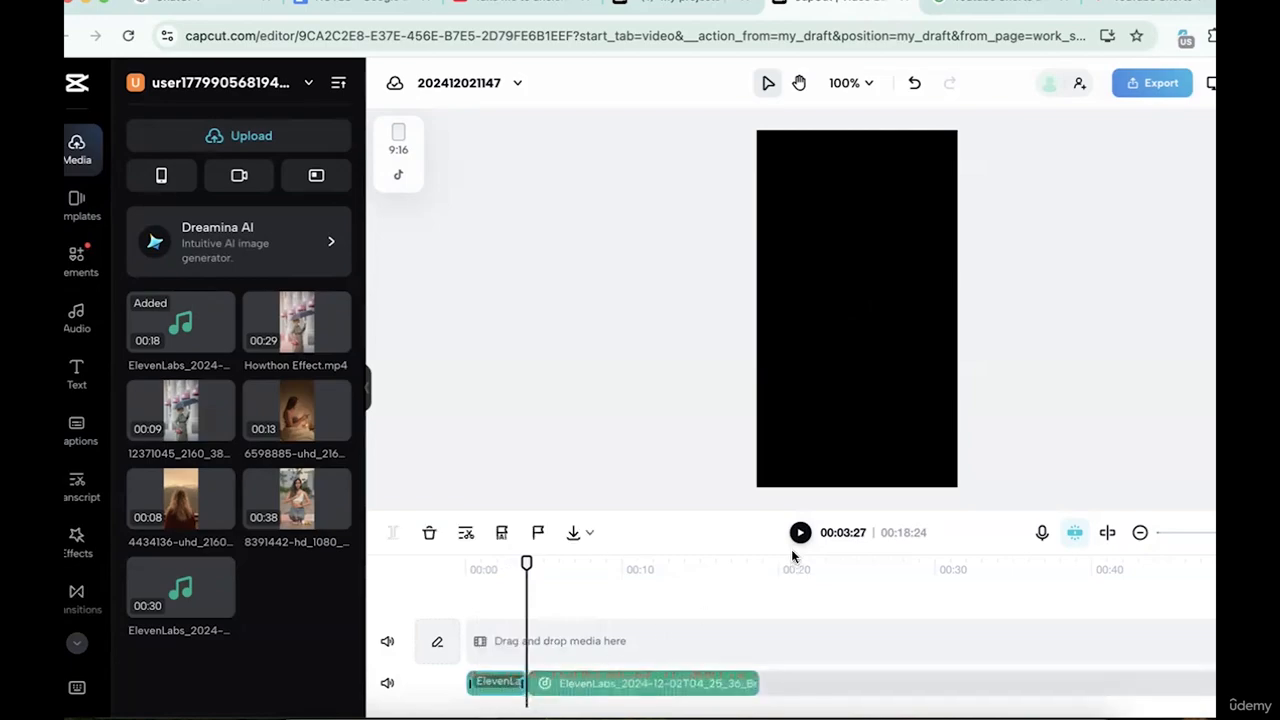
Play the voiceover onward to the next pause and split its second part at 00:09:09.
left_click(800, 534)
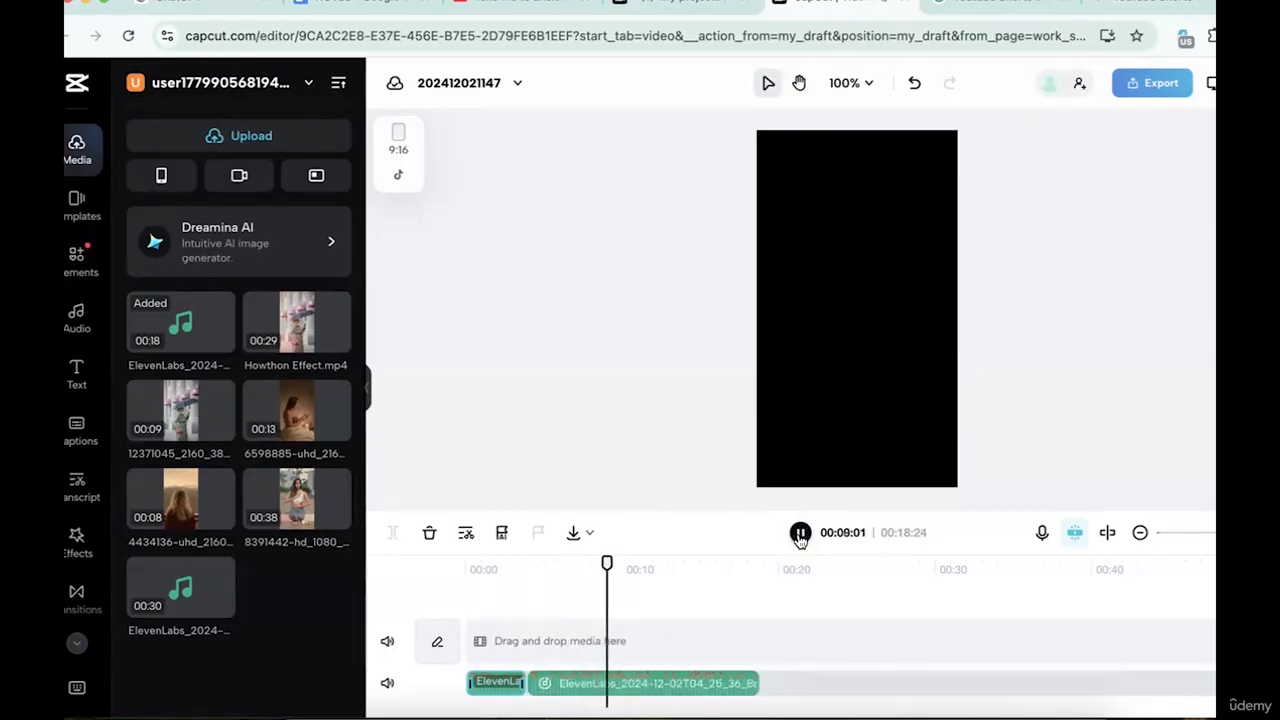
left_click(800, 534)
left_click(611, 684)
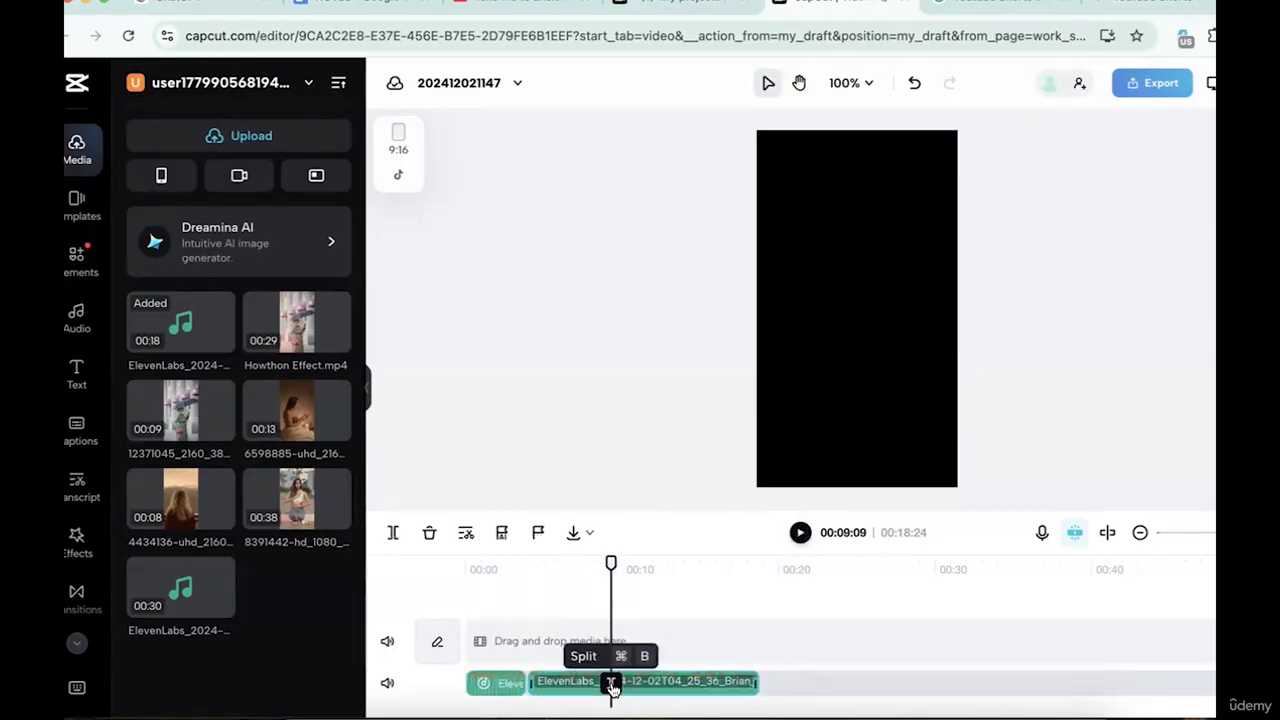
Listen to the remaining voiceover part and split it at the next pause, at about 13.5 seconds.
left_click(801, 534)
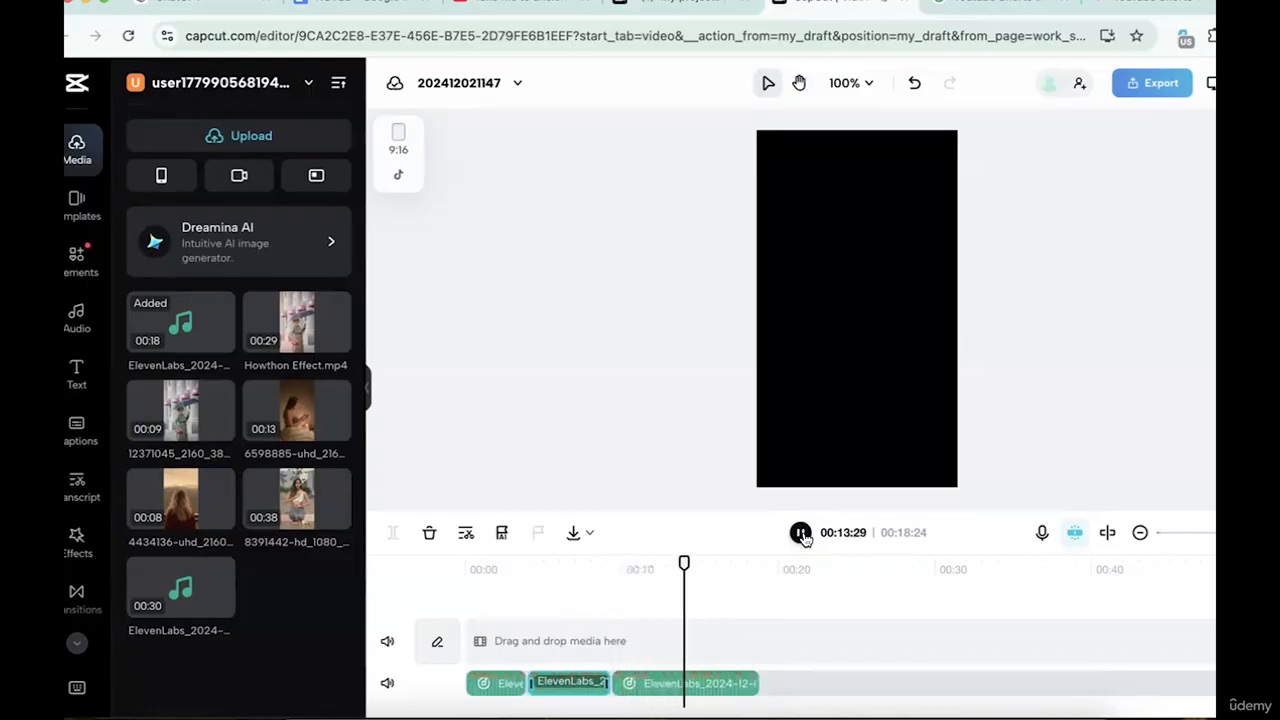
left_click(654, 603)
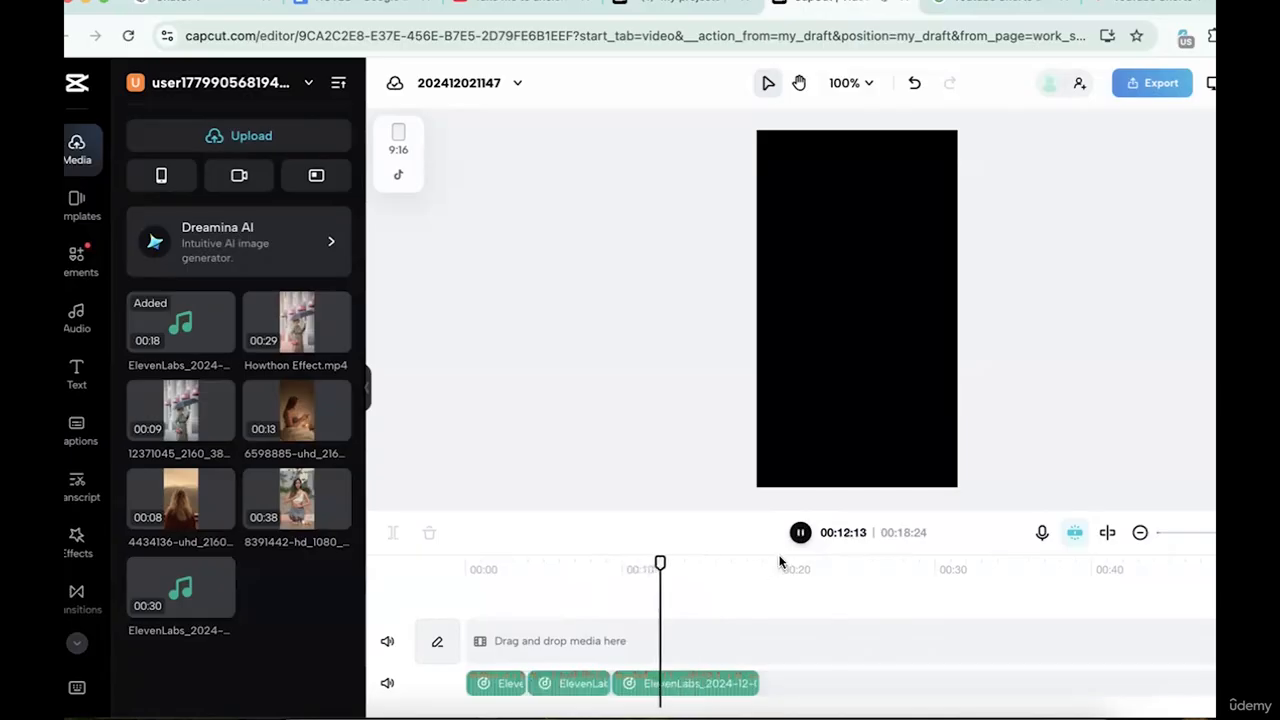
left_click(642, 603)
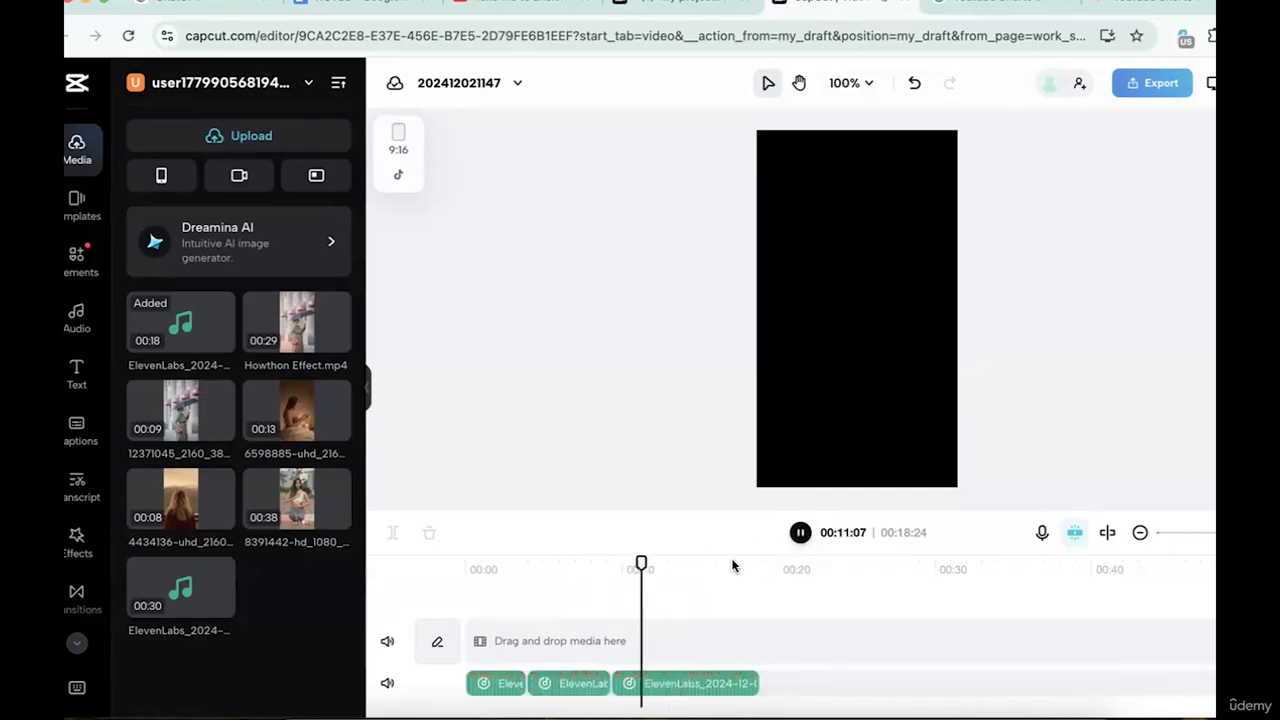
left_click(799, 536)
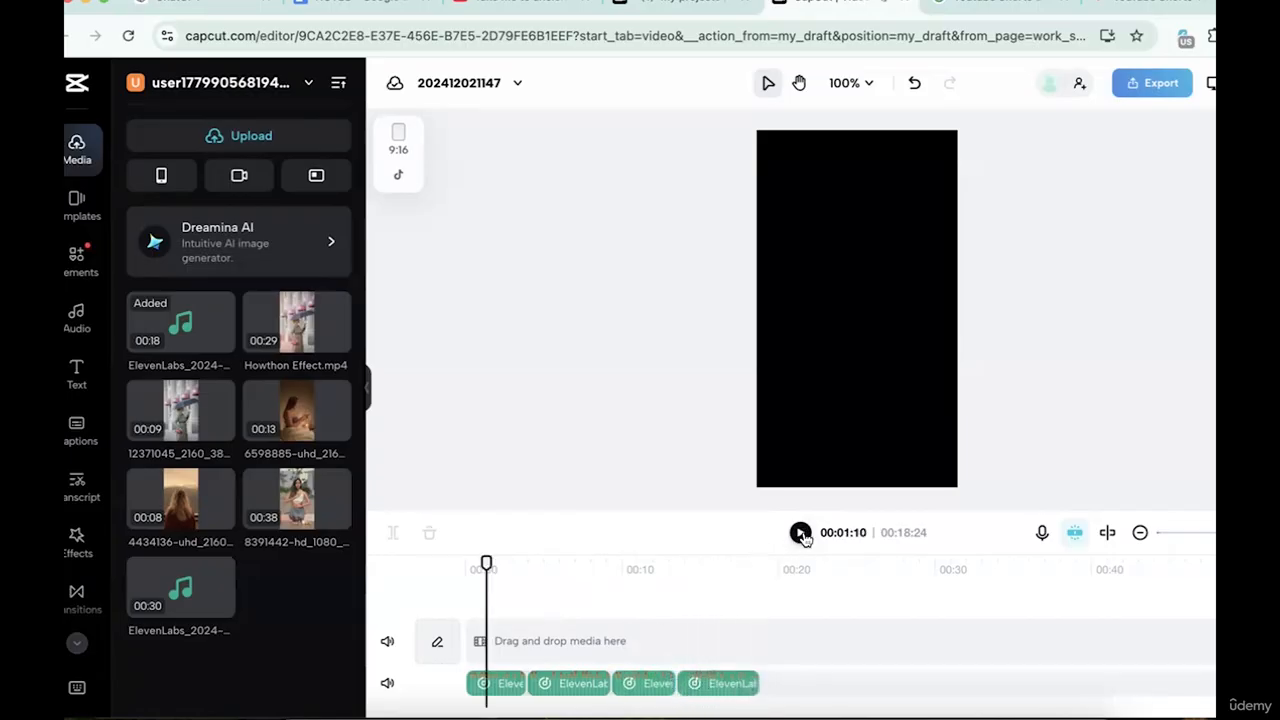
Move the second and fourth voiceover segments to a lower audio track and shift the segments so each slightly overlaps the one before.
left_click(804, 537)
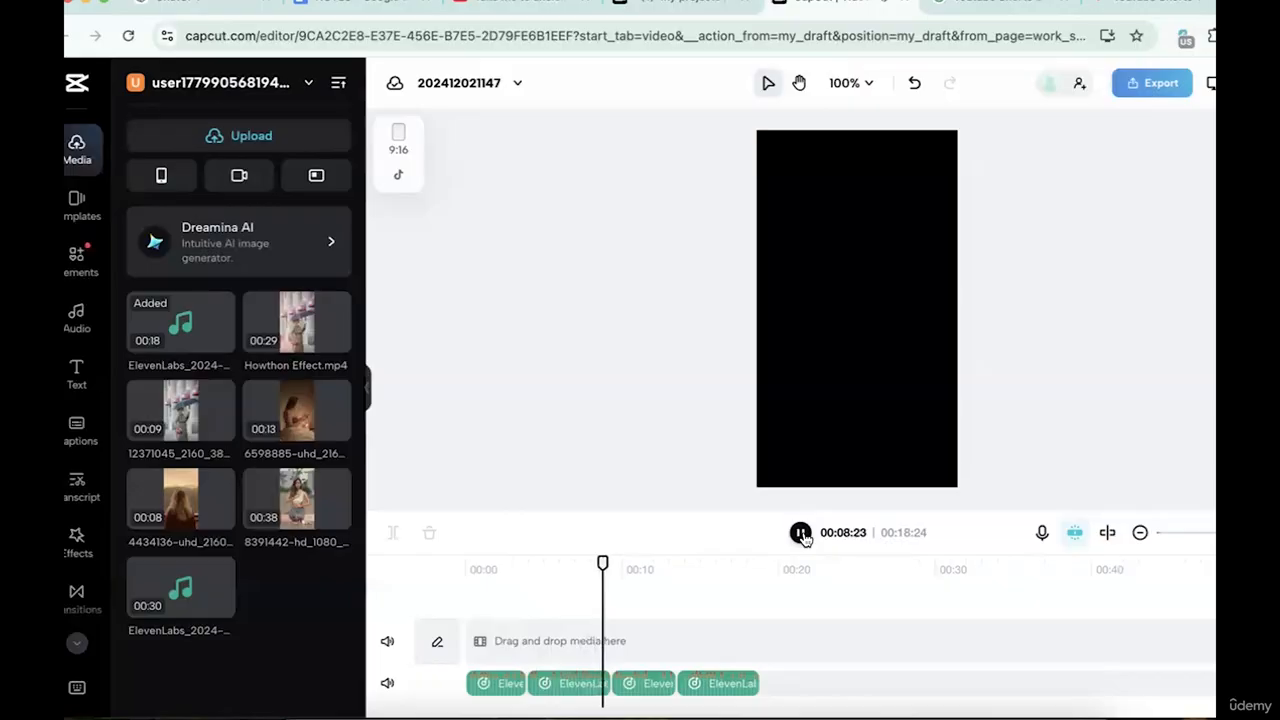
left_click(800, 532)
left_click_drag(824, 688, 701, 684)
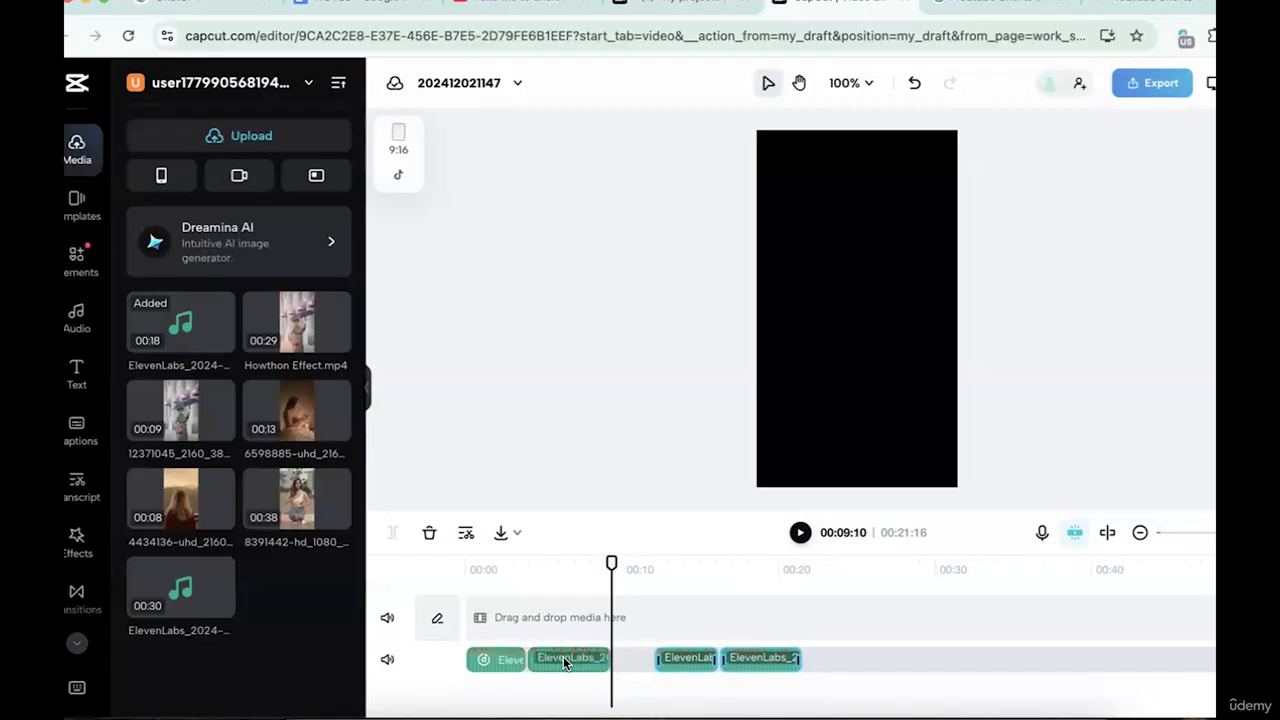
left_click_drag(563, 657, 551, 696)
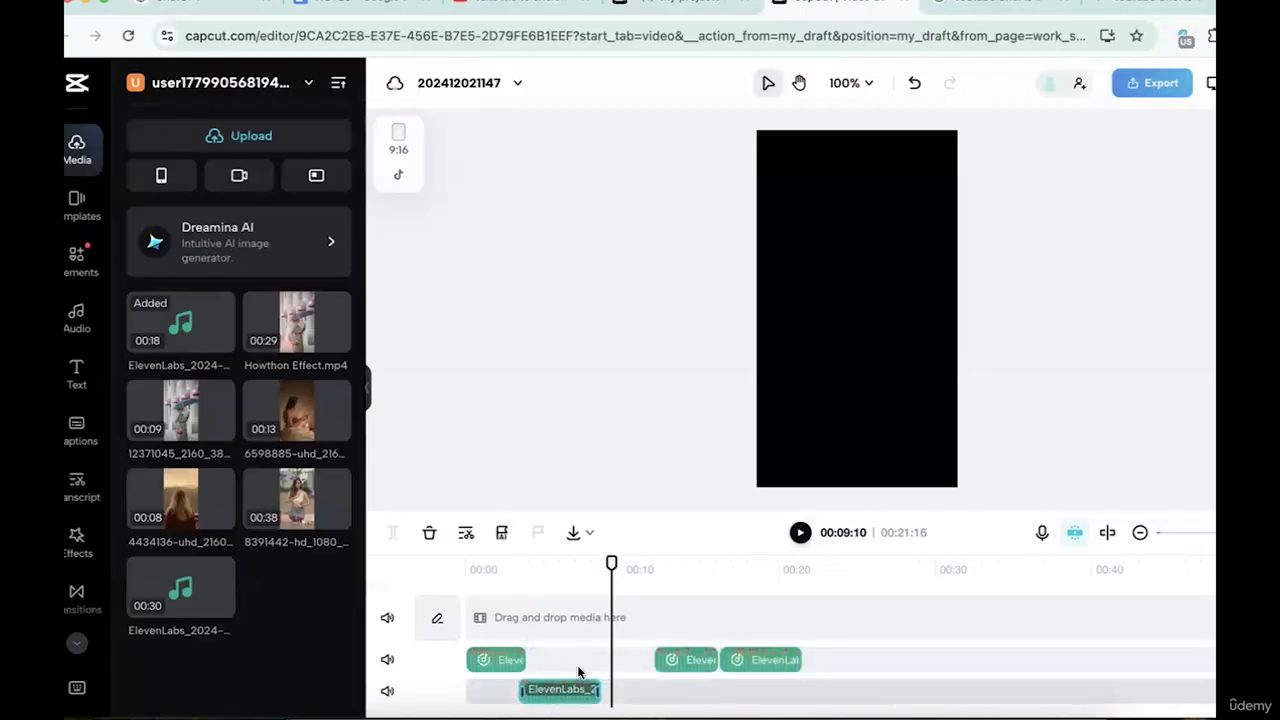
left_click_drag(760, 660, 745, 696)
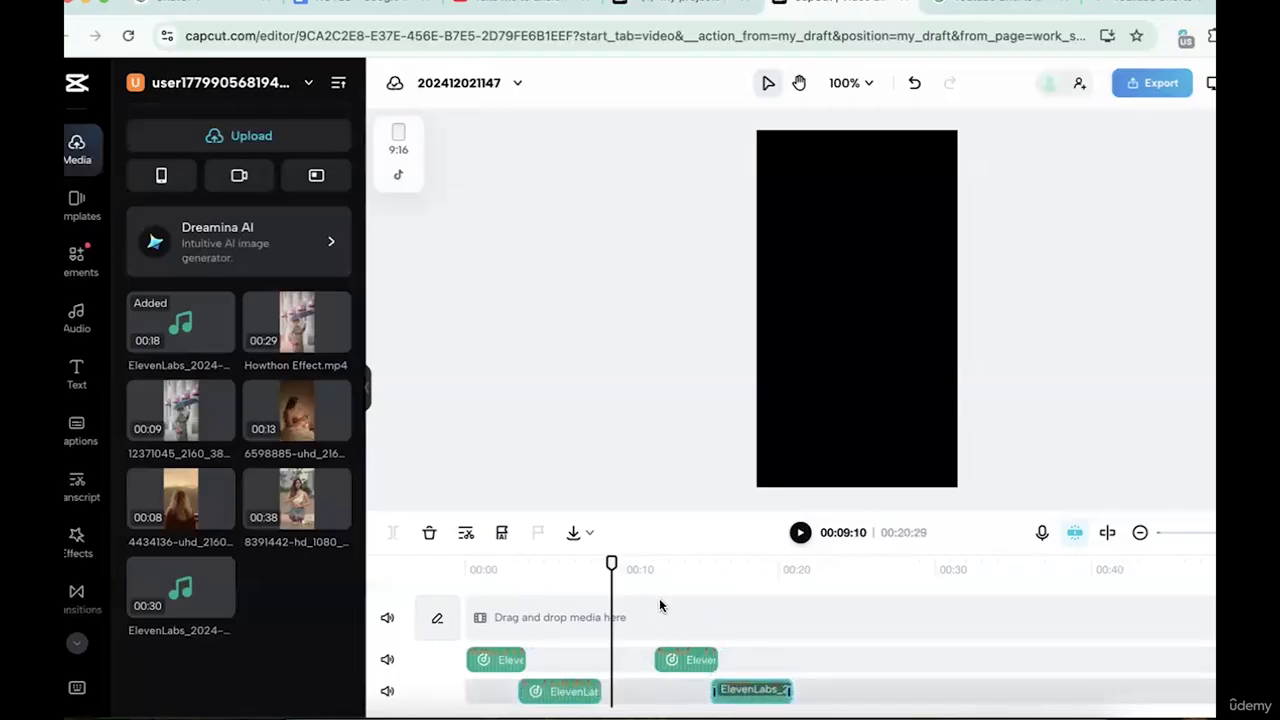
left_click_drag(669, 666, 609, 666)
left_click_drag(765, 706, 697, 707)
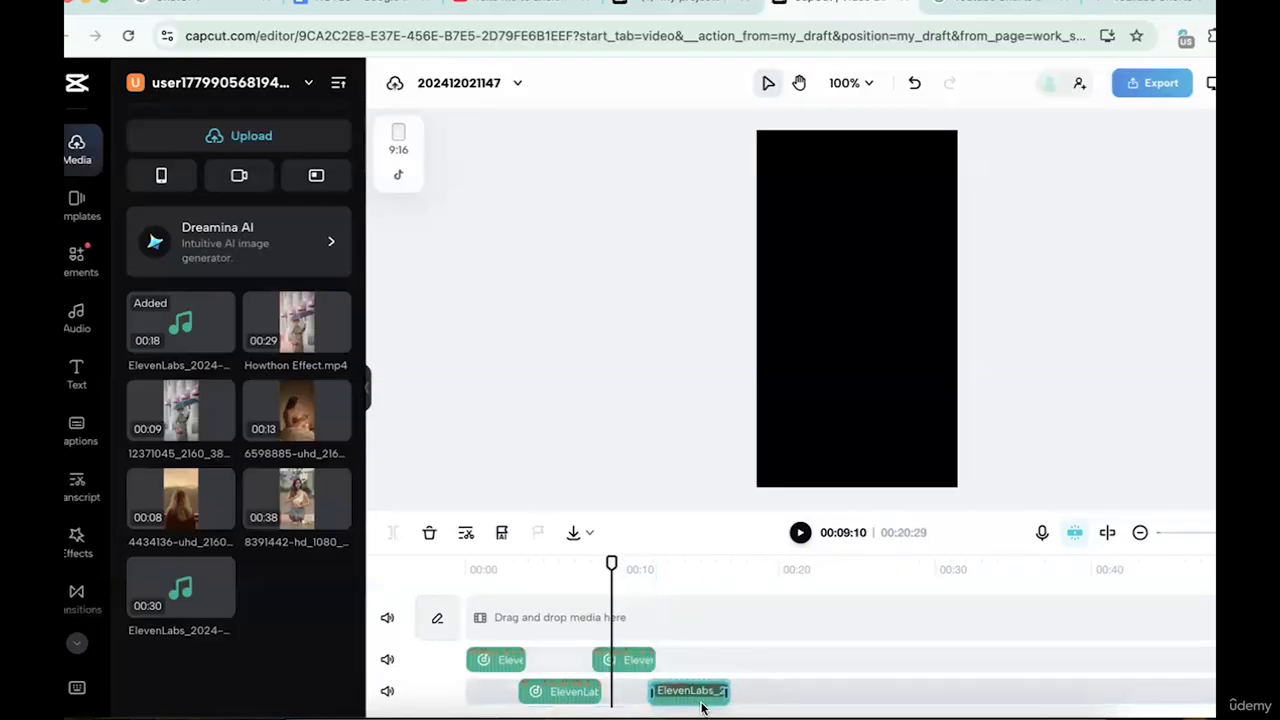
Play the rearranged voiceover from the start to check the transition between the first two segments.
left_click(470, 585)
left_click(800, 534)
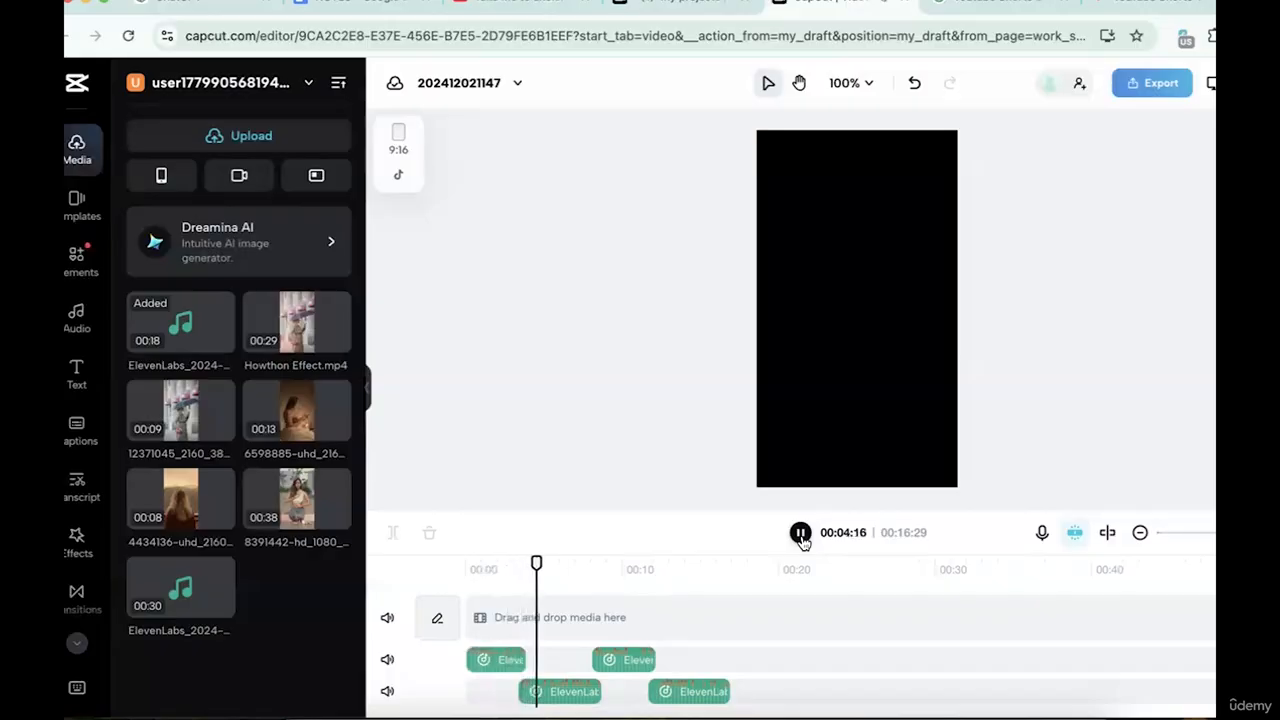
left_click(801, 534)
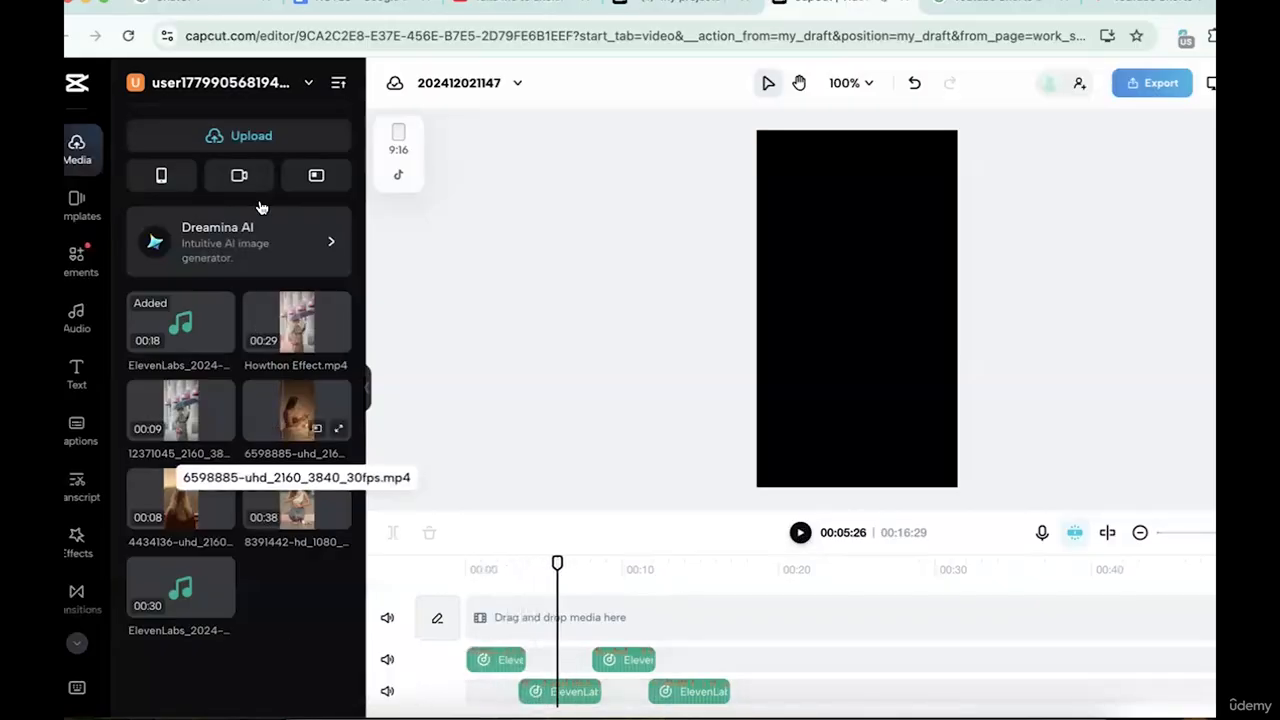
Upload the video files and place Savetik_1733109647.mp4 at the start of the main track with its audio separated.
mouse_move(236, 142)
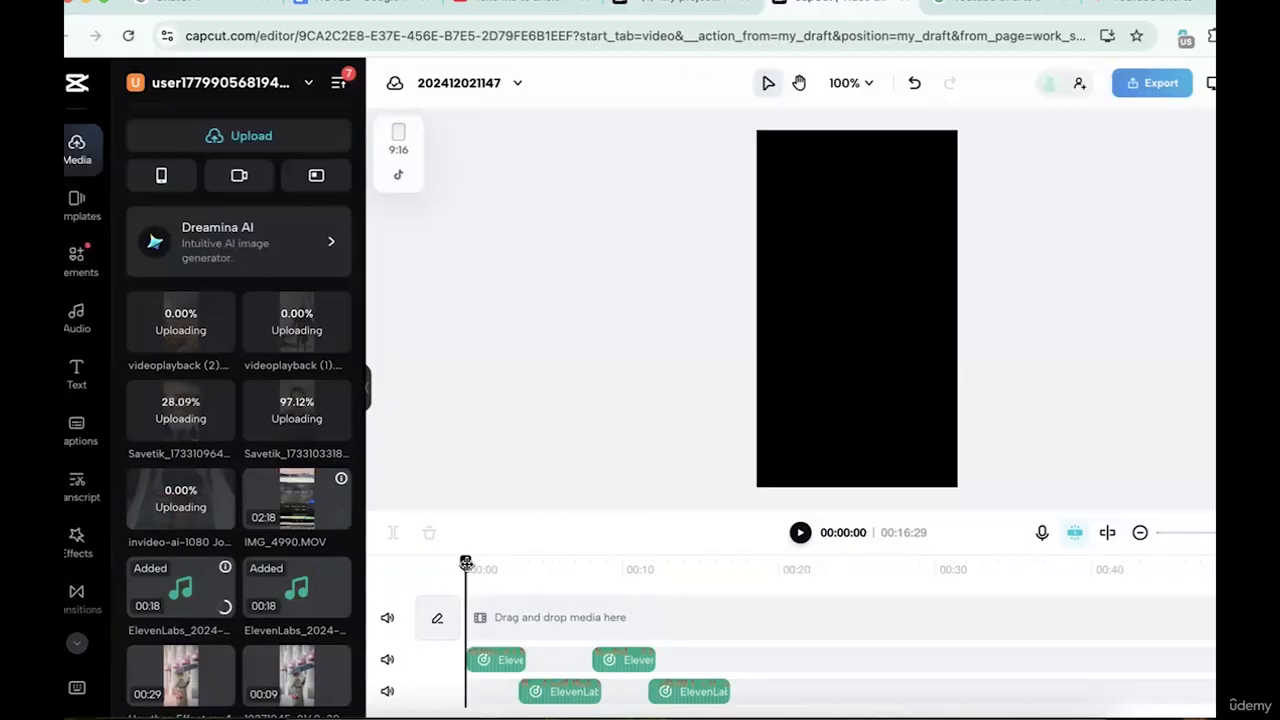
mouse_move(465, 562)
left_mouse_down()
mouse_move(486, 562)
mouse_move(465, 562)
left_mouse_up()
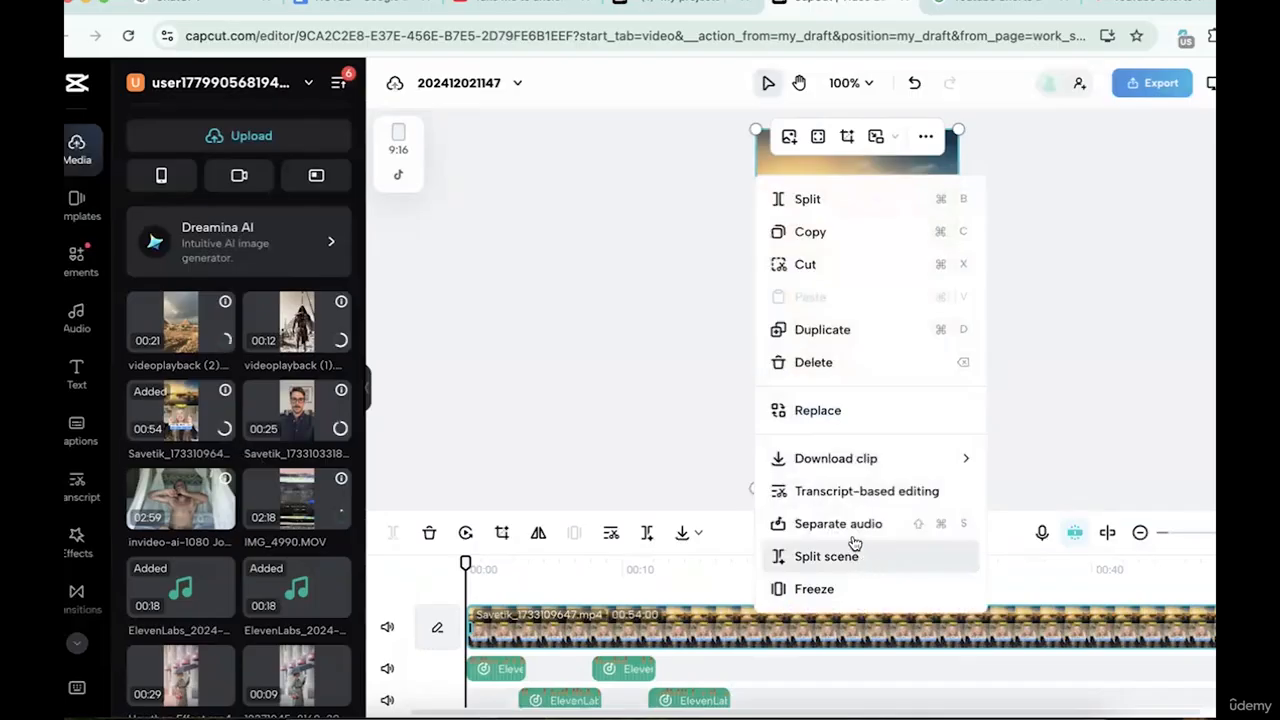
left_click(849, 533)
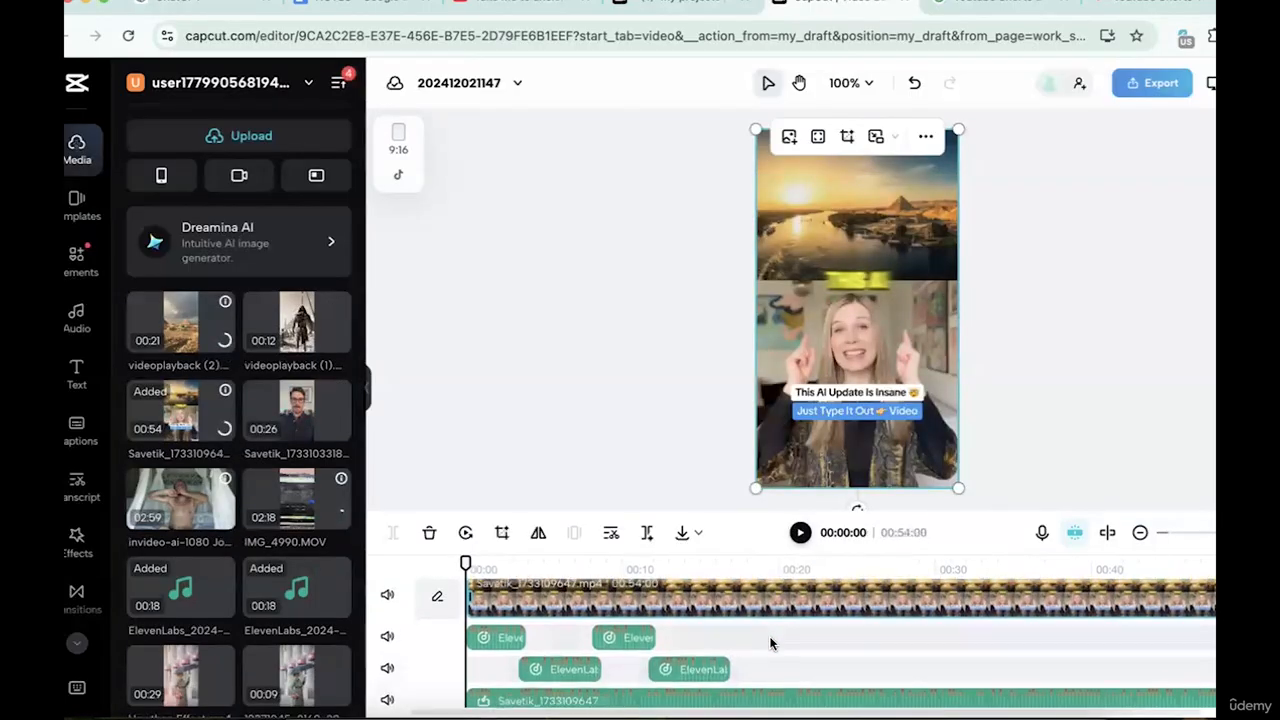
Preview the opening of the split-screen video and crop it to the upper scene, leaving out the presenter.
scroll(711, 676, "up", 2)
left_click(800, 533)
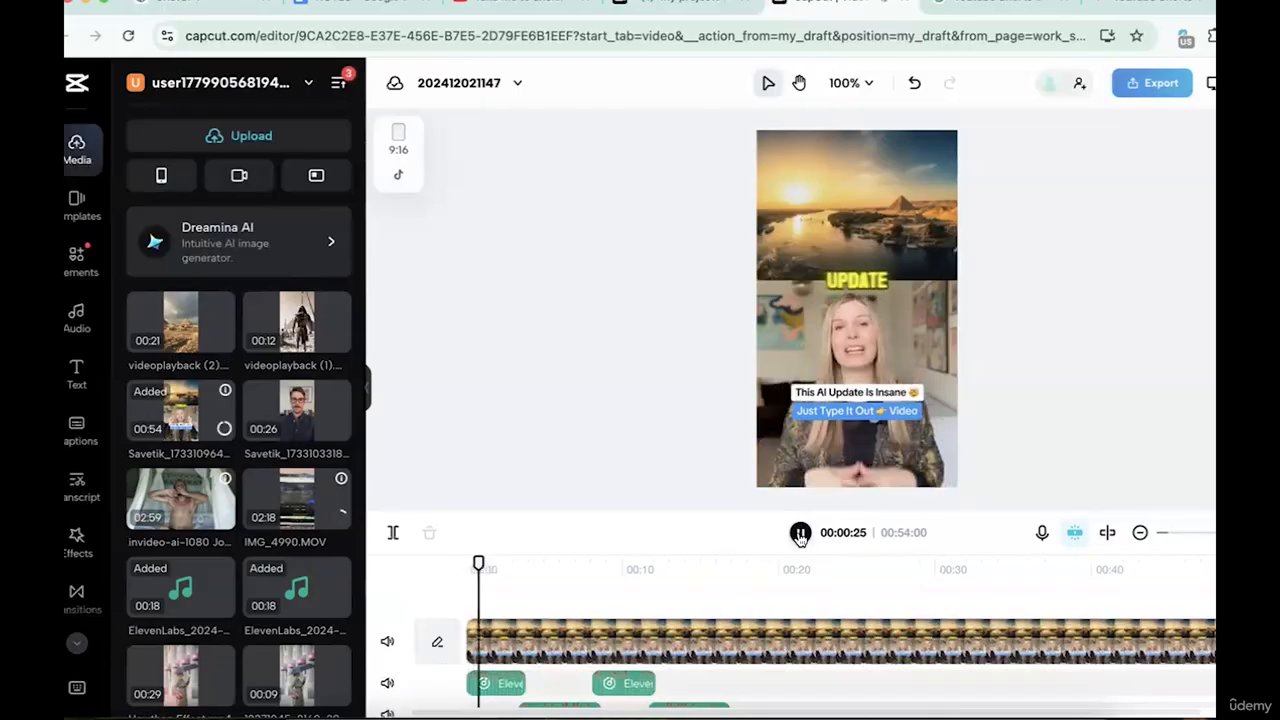
left_click(855, 347)
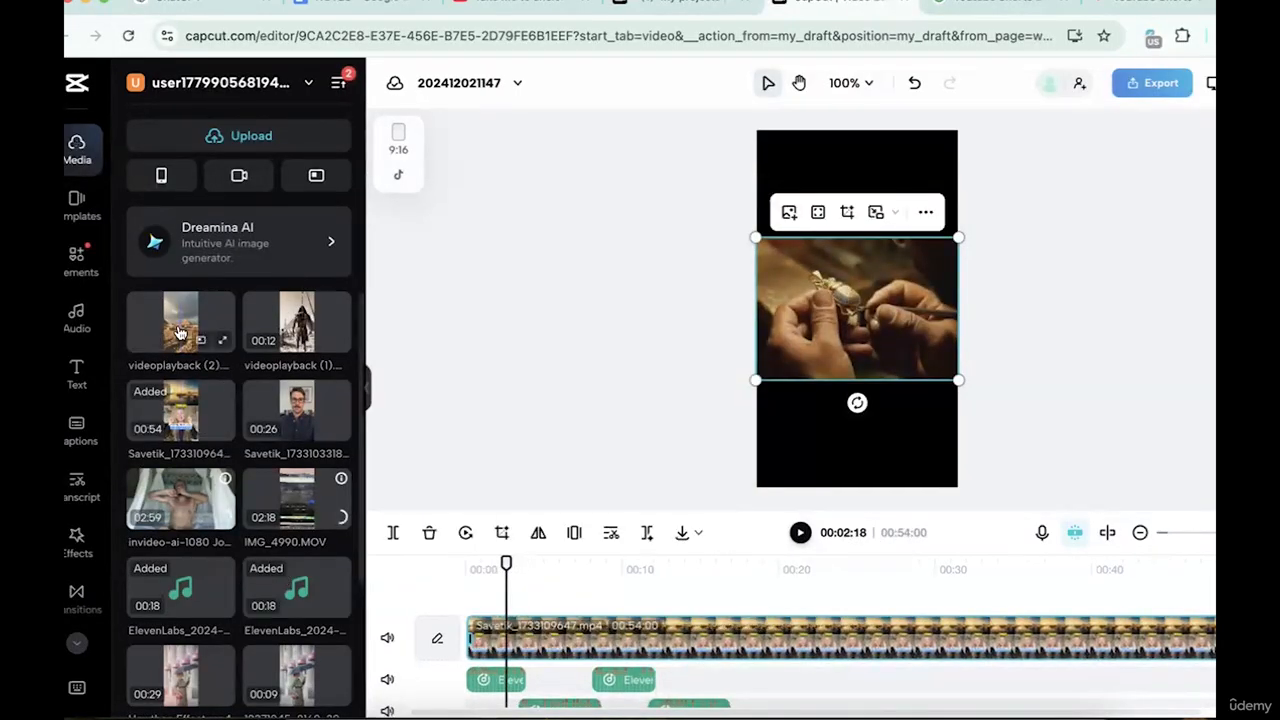
Place the videoplayback (2).mp4 pyramid clip on a track above the main video, starting at 00:00.
left_click_drag(180, 322, 535, 612)
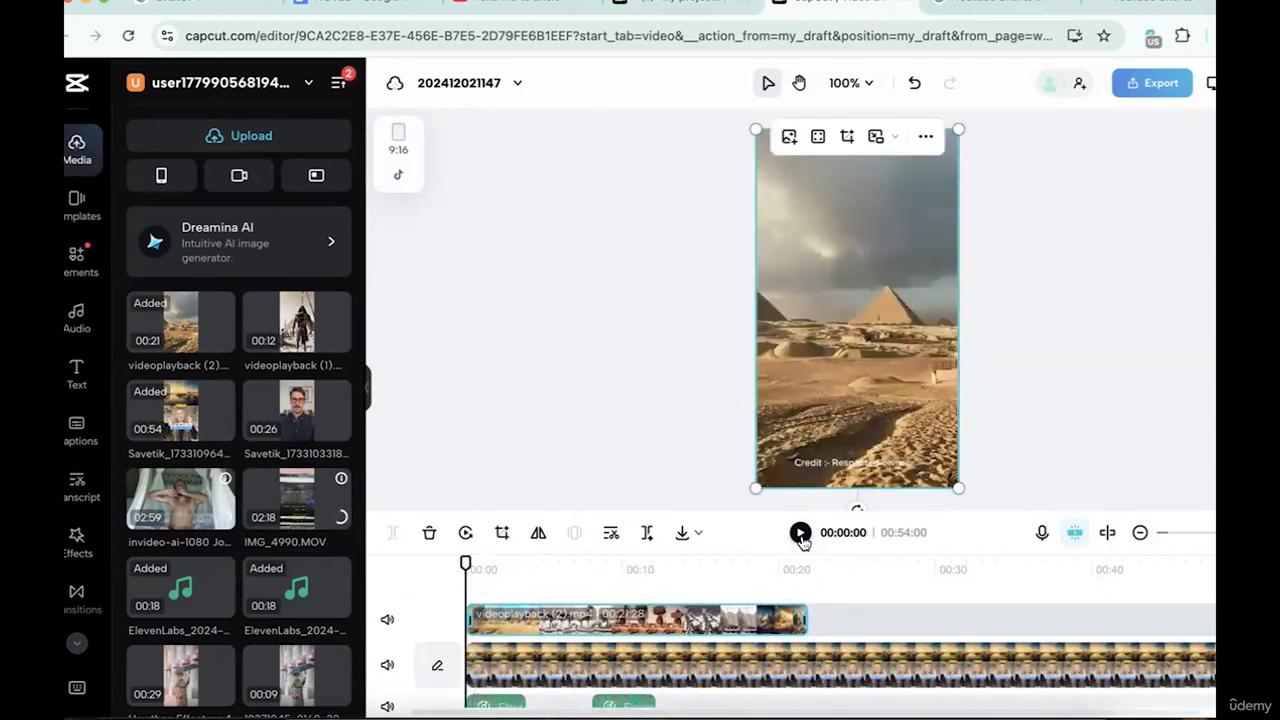
Preview the videoplayback (2).mp4 clip and trim it to start at about 00:09:15 and end at about 00:13.
left_click(800, 532)
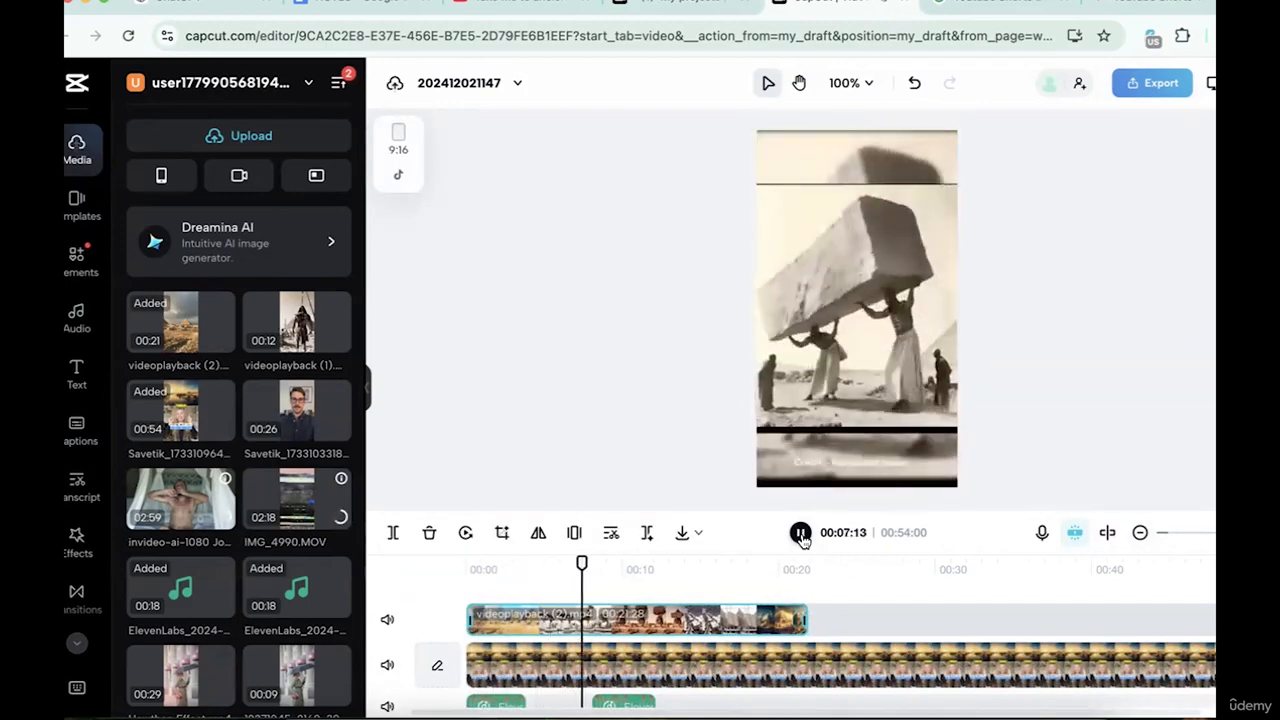
left_click(484, 628)
left_click_drag(484, 628, 620, 628)
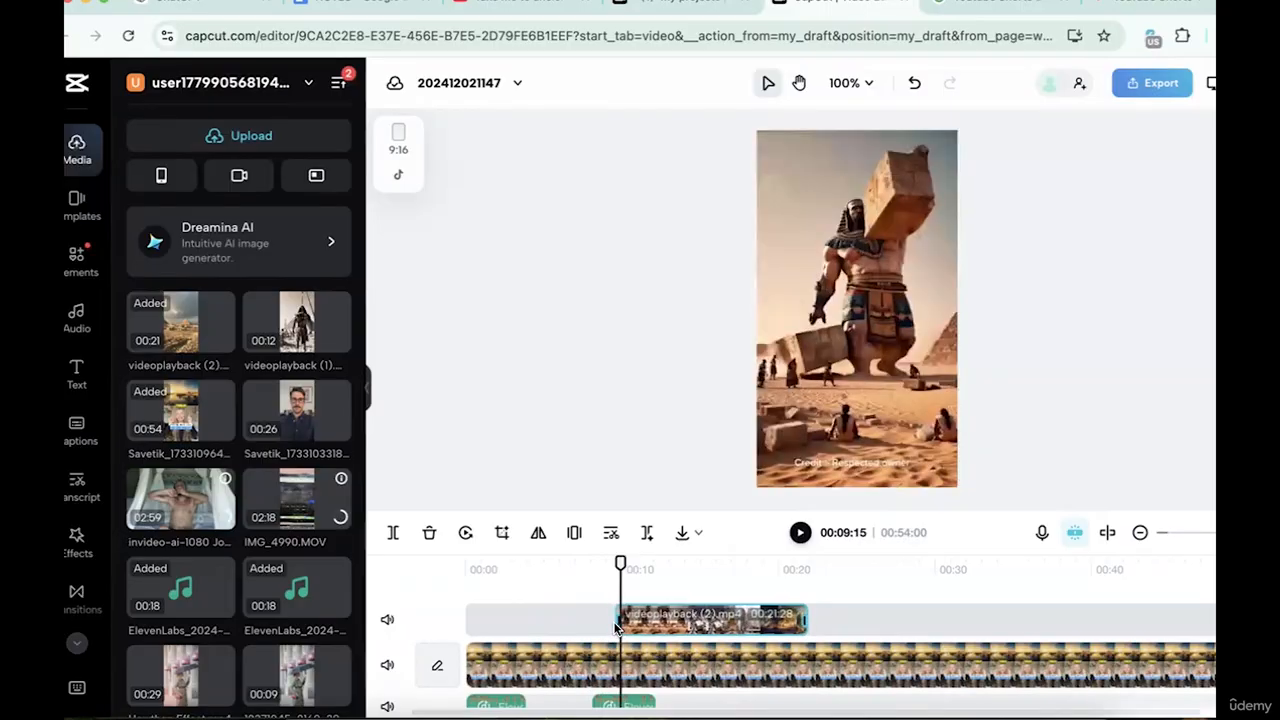
left_click(800, 532)
left_click(765, 620)
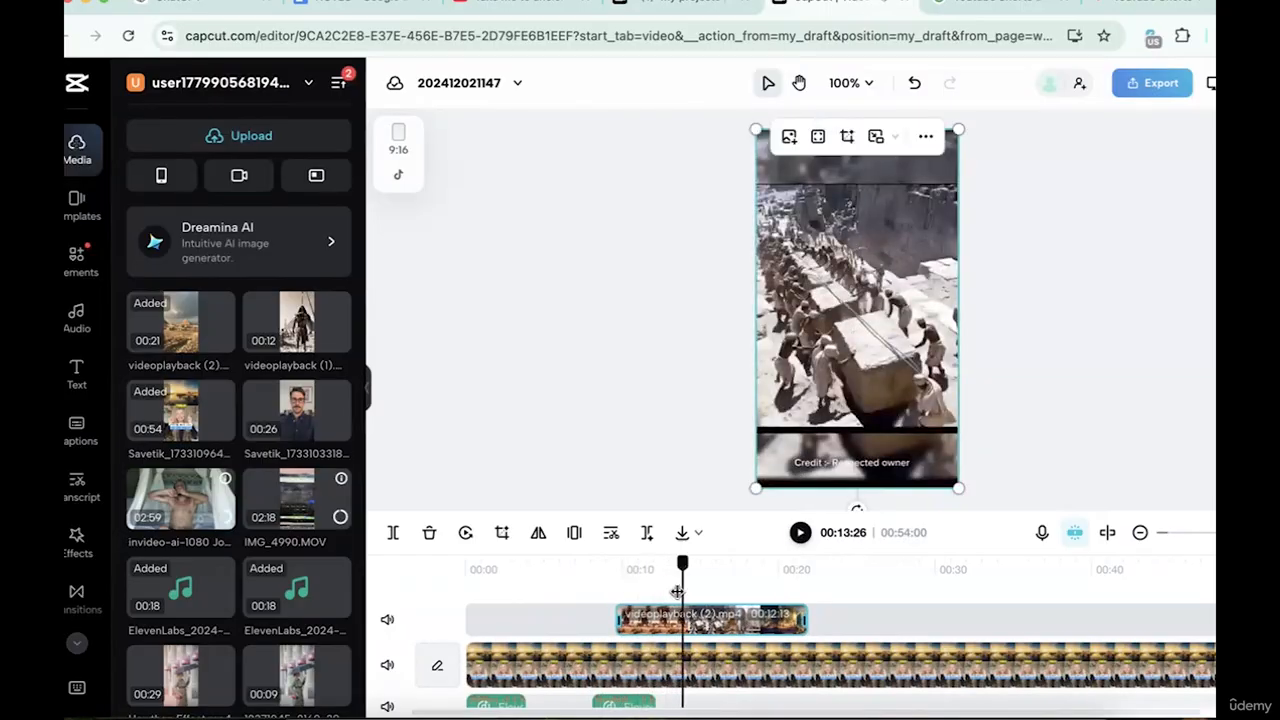
left_click_drag(678, 590, 667, 580)
left_click_drag(804, 621, 670, 624)
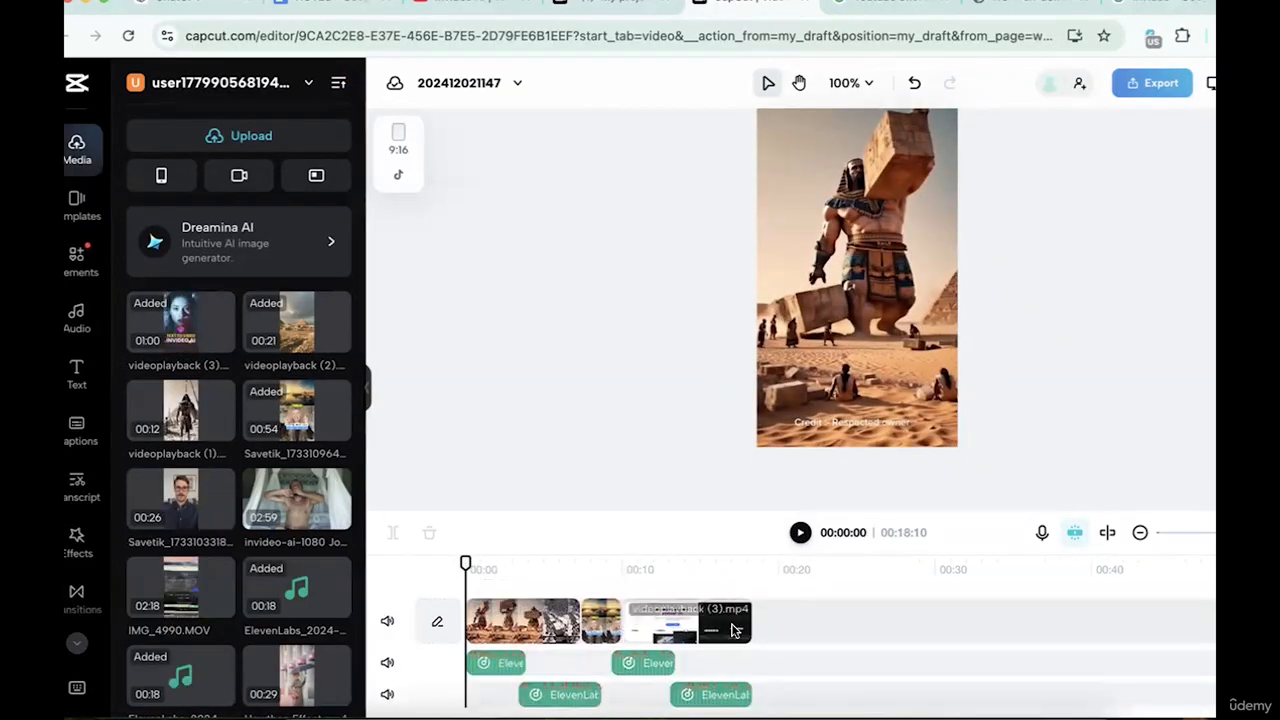
Switch to the invideo Short on YouTube to view the source footage, and return to the CapCut project.
left_click(461, 10)
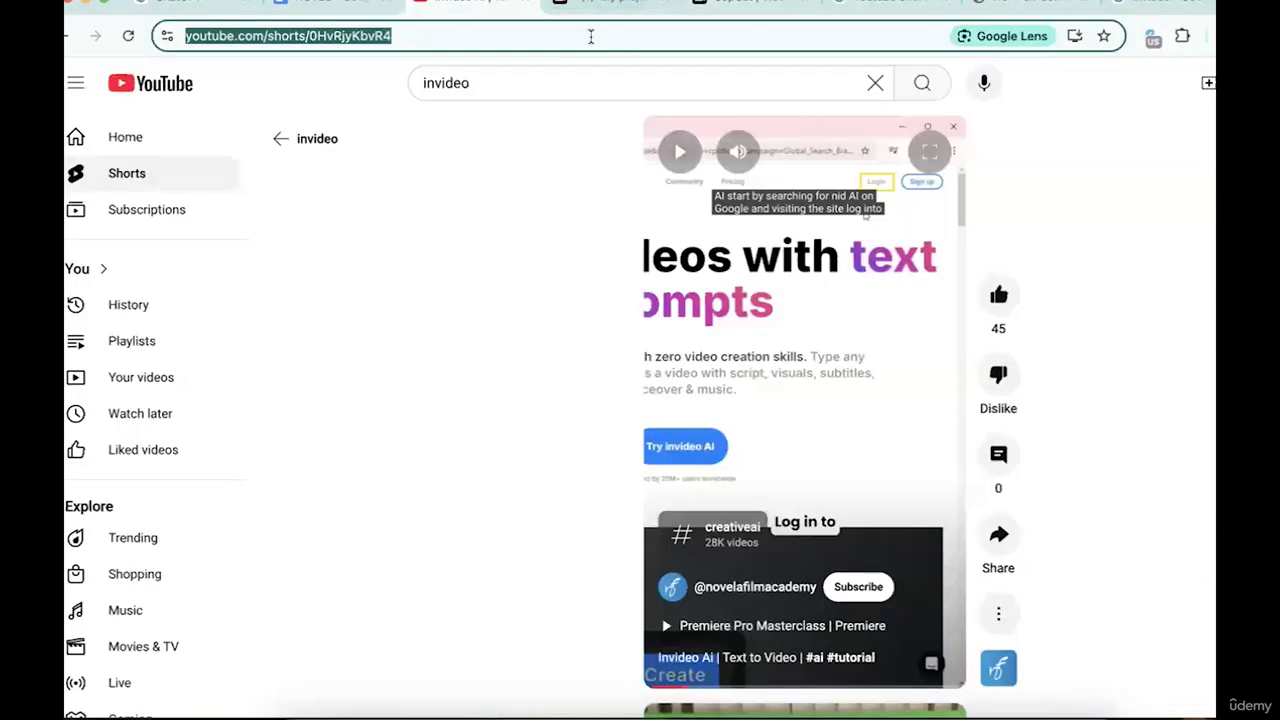
left_click(608, 3)
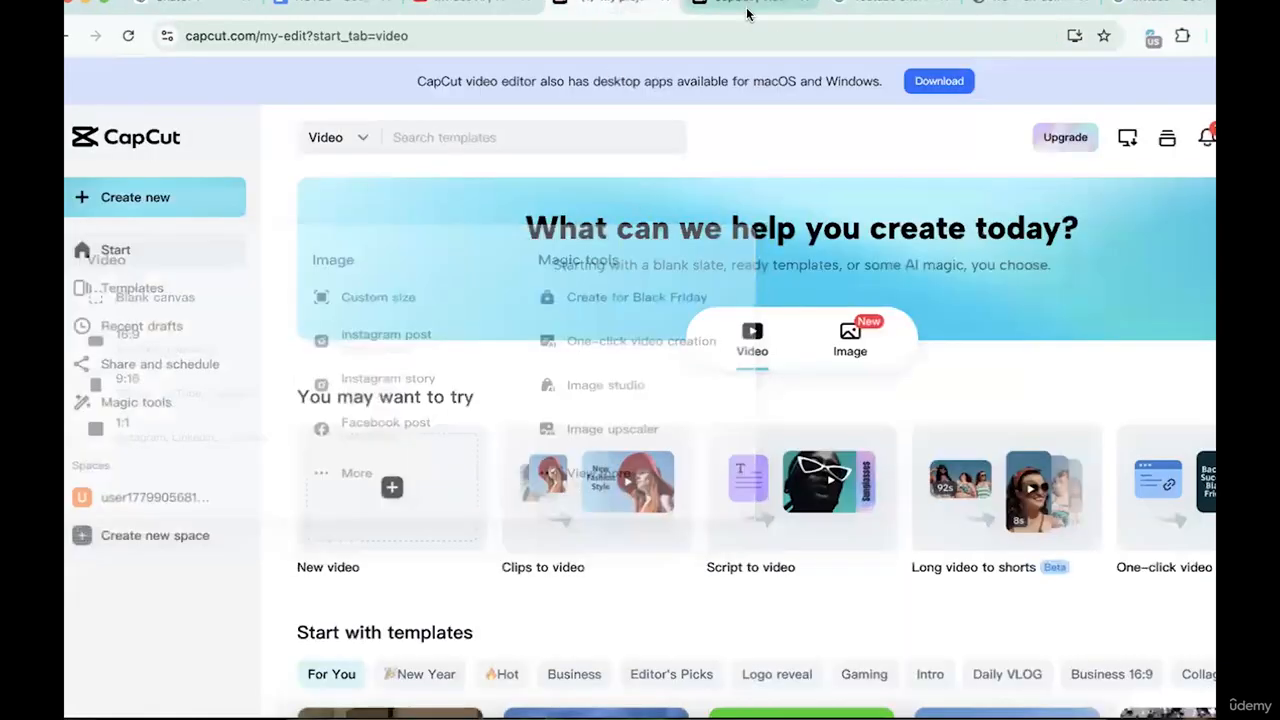
left_click(749, 8)
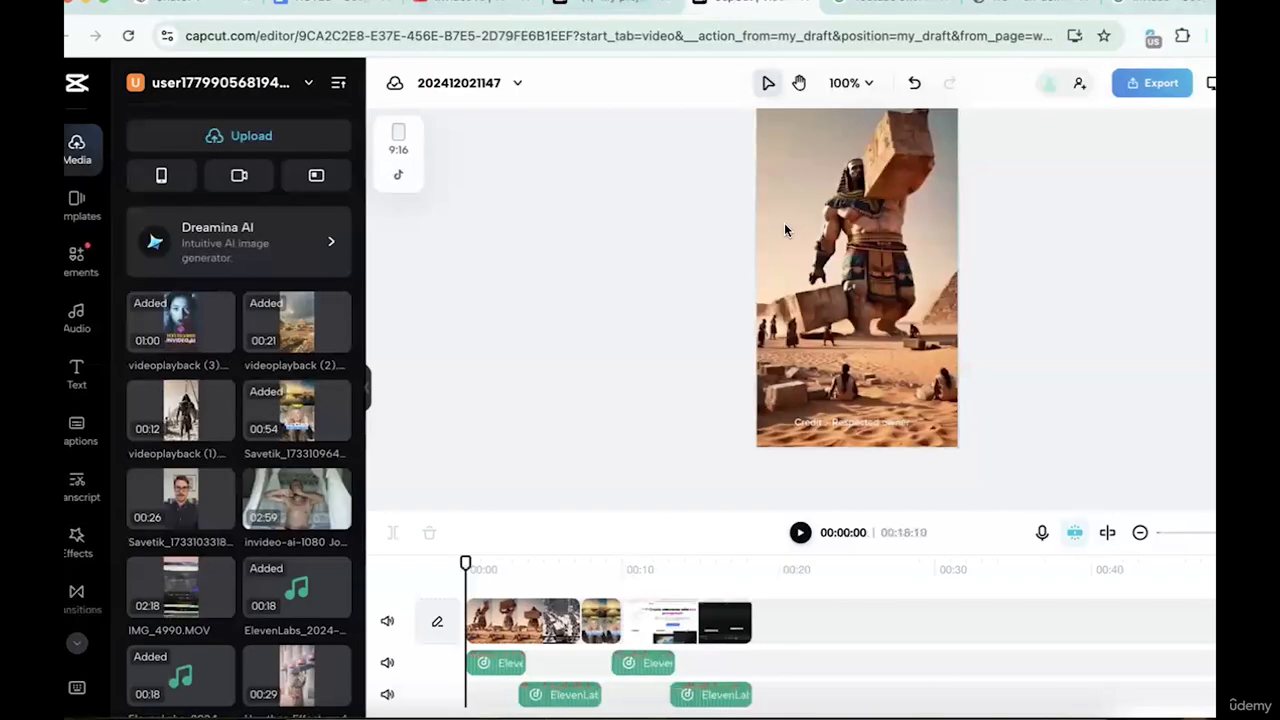
Play the assembled video from start to end and review the three clips on the main track.
left_click(801, 533)
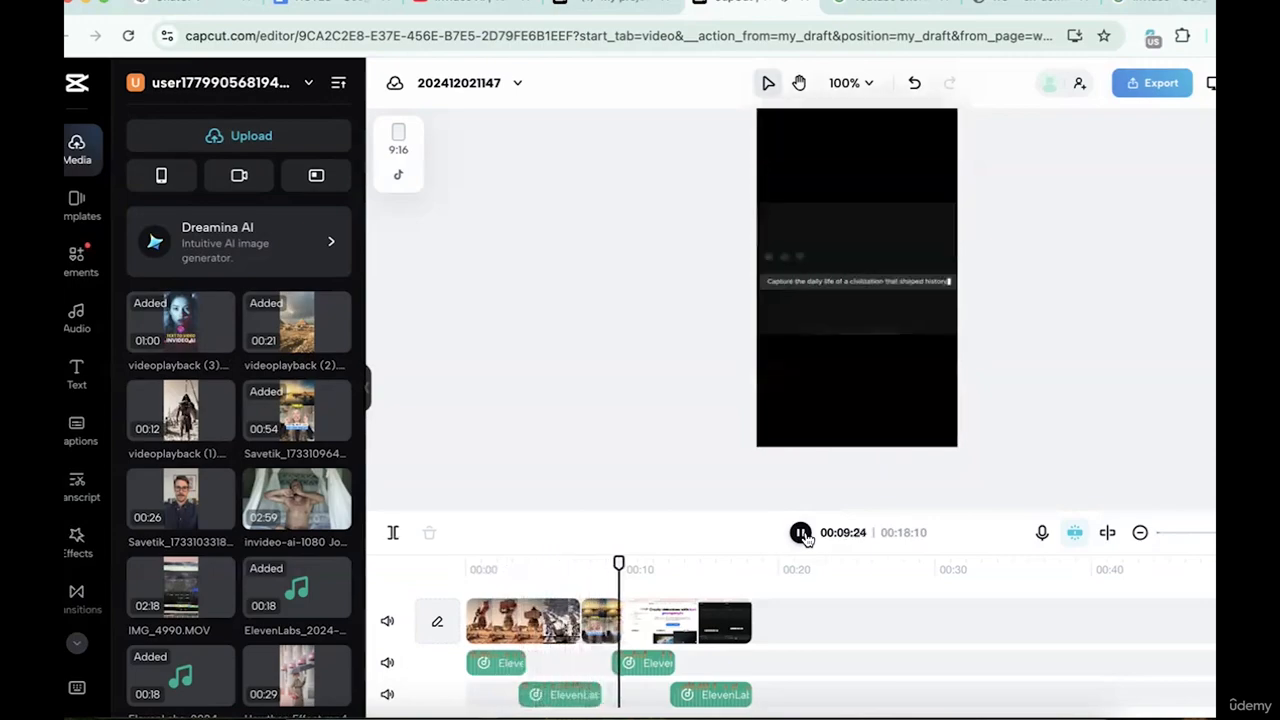
left_click(802, 539)
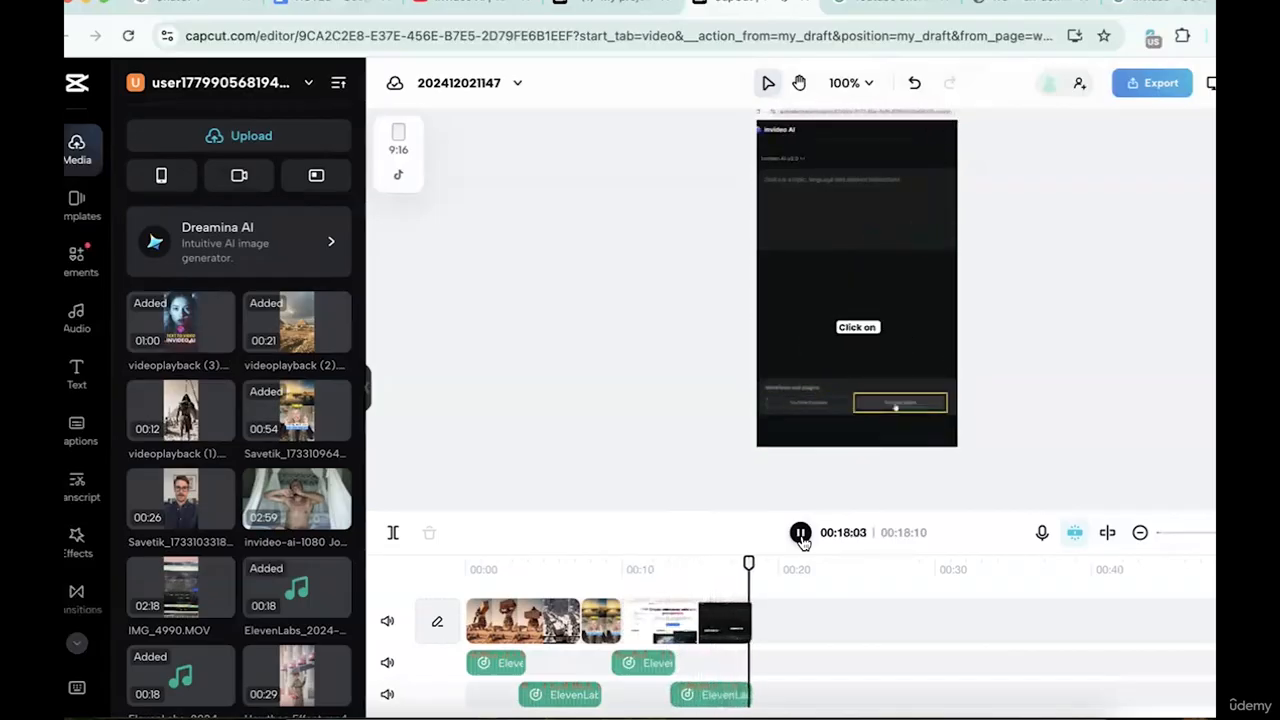
left_click(671, 617)
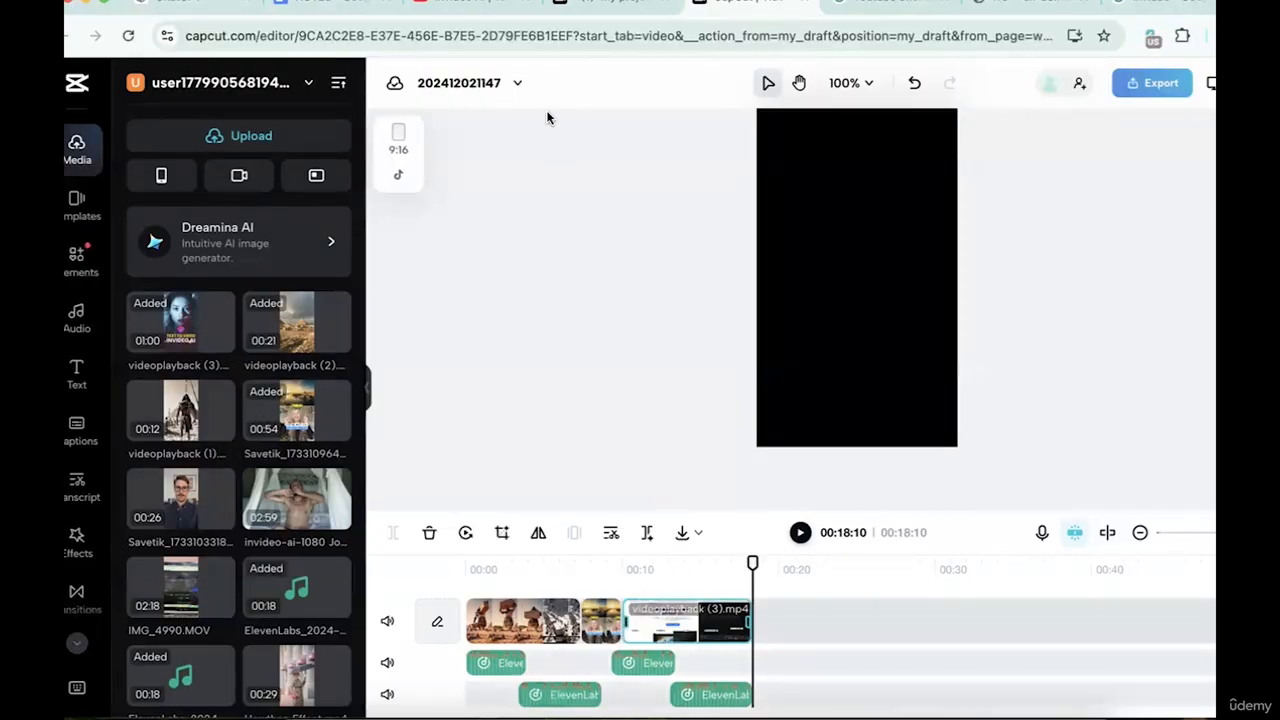
left_click(687, 624)
left_click(602, 619)
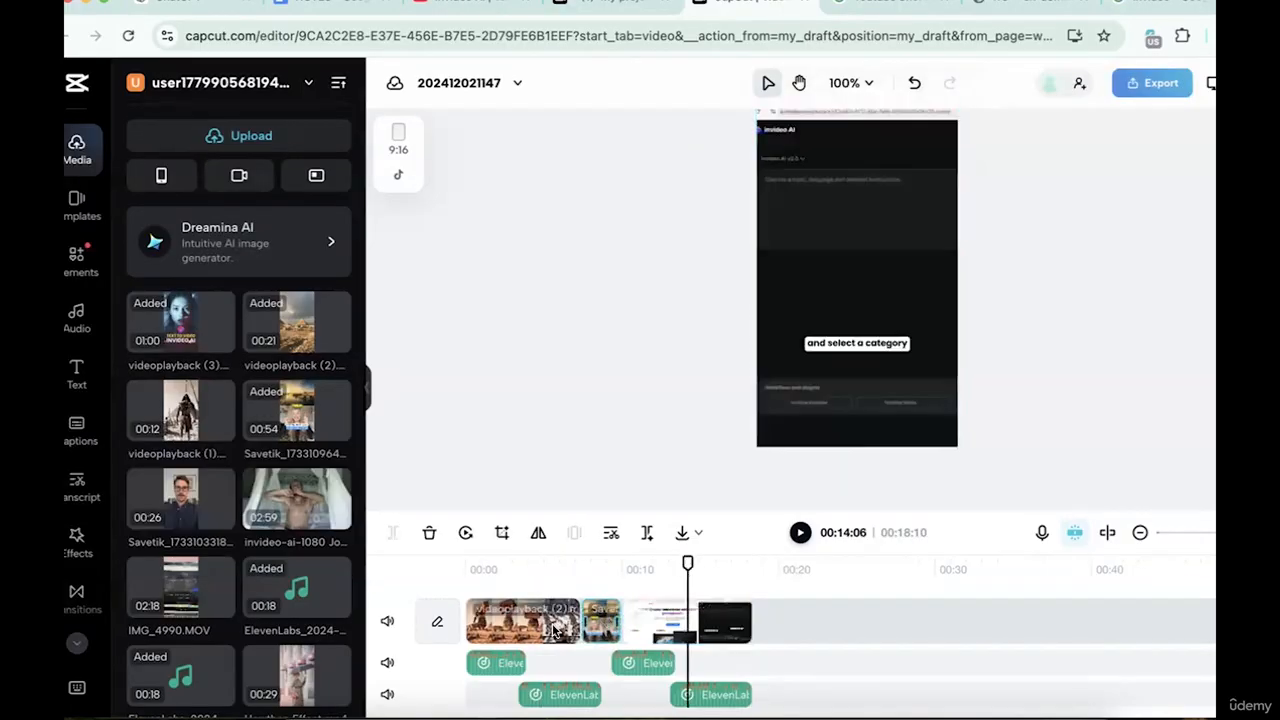
left_click(674, 588)
left_click(716, 587)
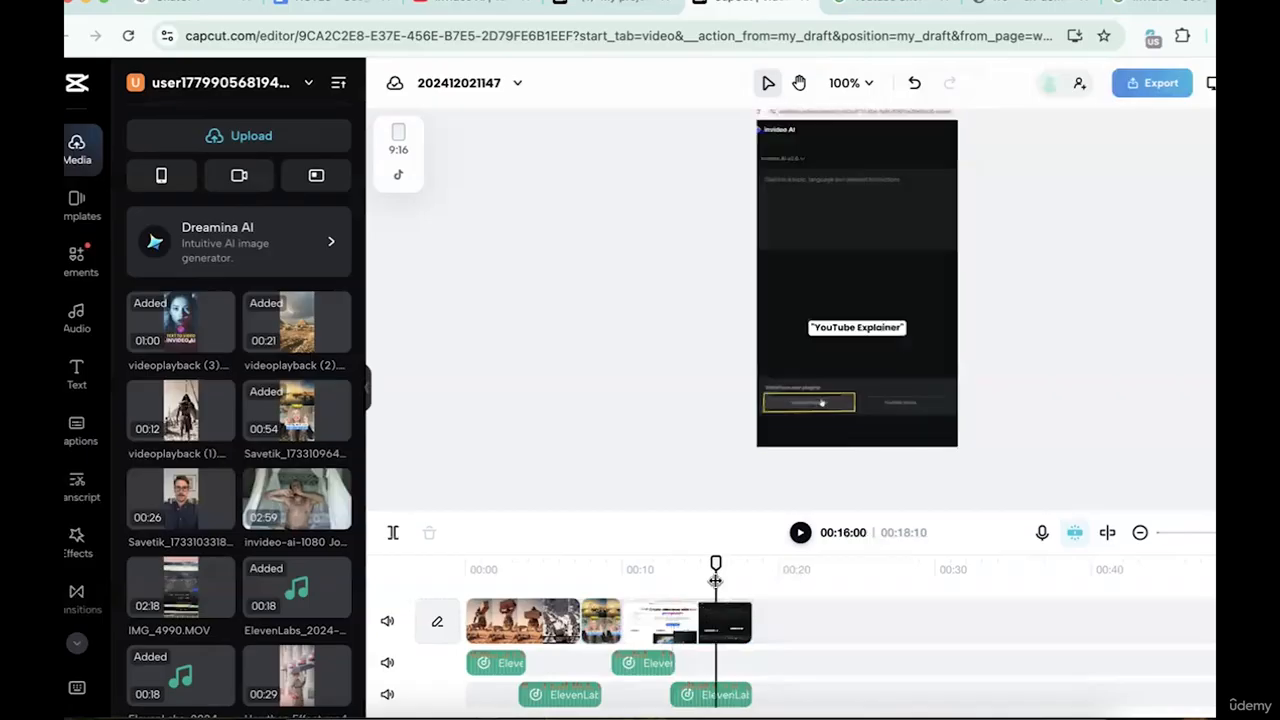
left_click(516, 563)
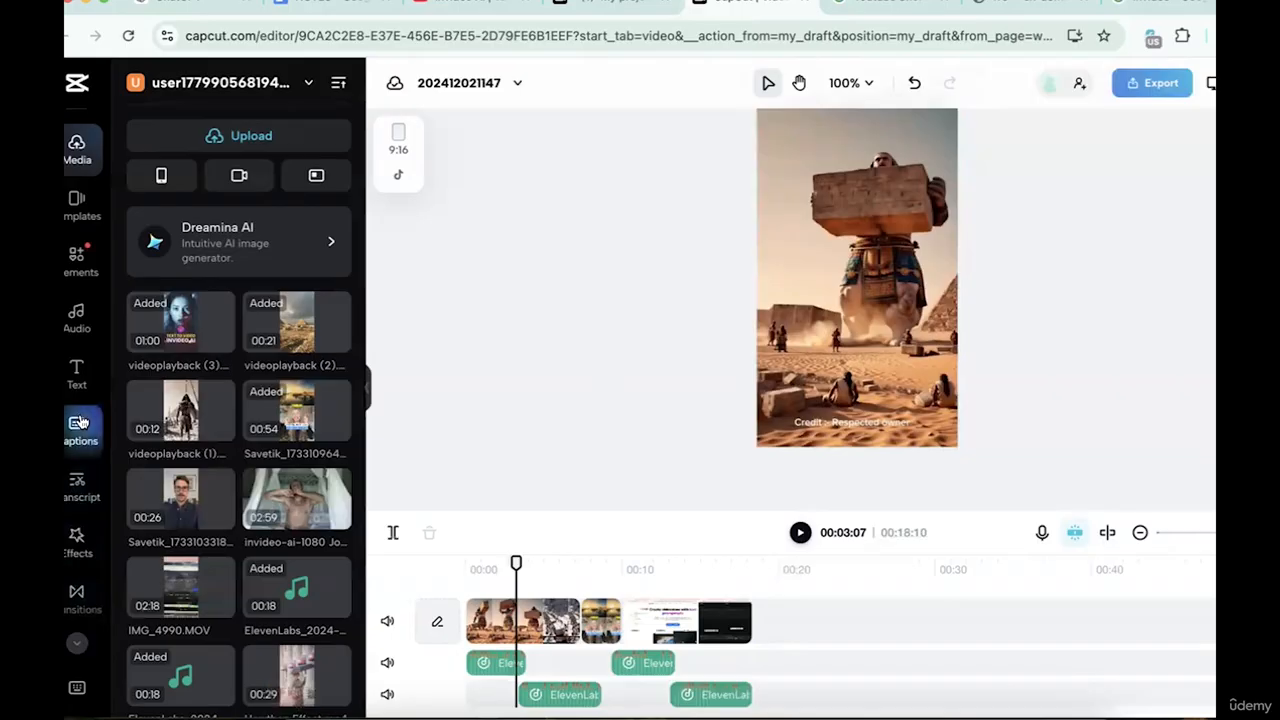
Add a heading text over the last part of the videoplayback (3).mp4 clip, ending together with the clip.
left_click(726, 591)
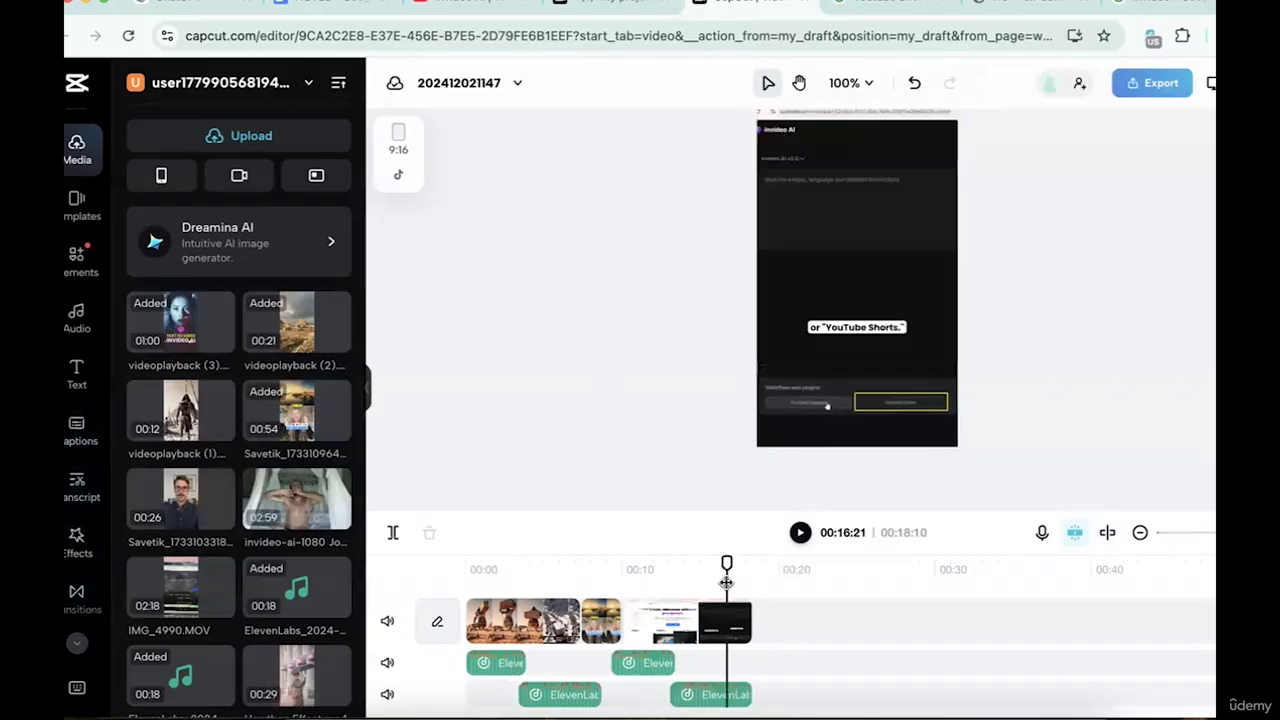
left_click(77, 374)
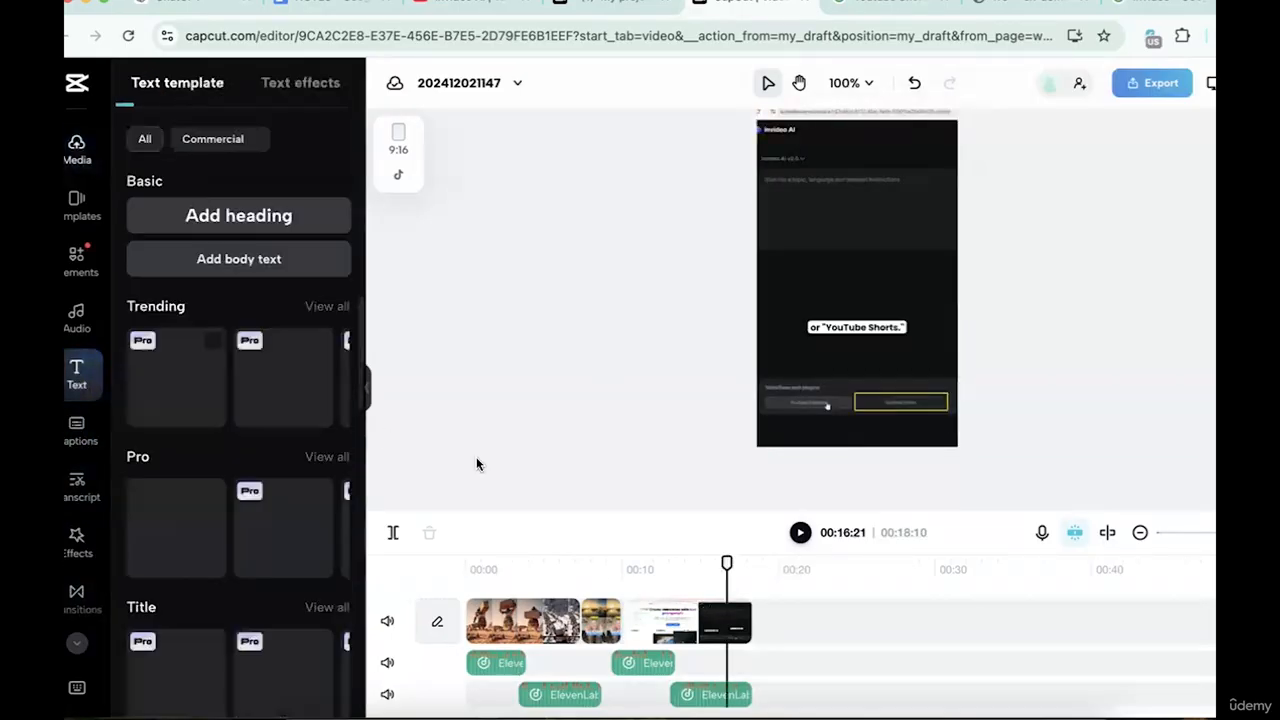
left_click(217, 216)
left_click(729, 610)
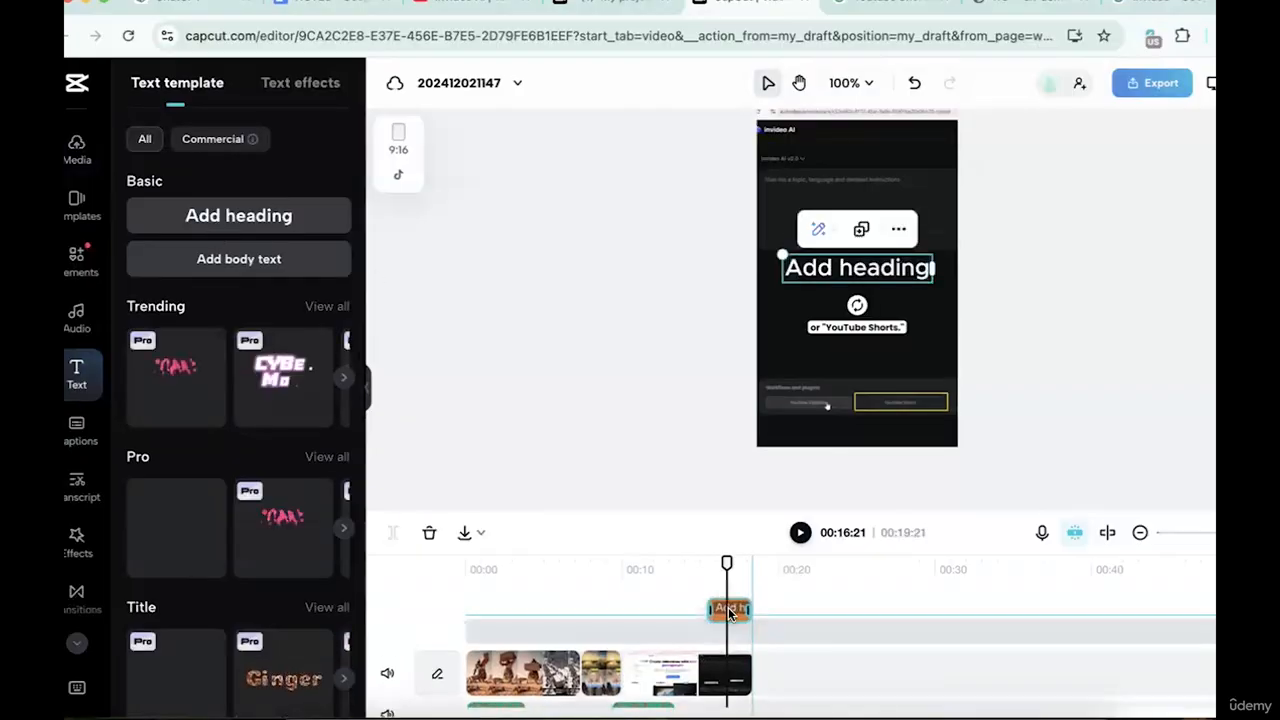
left_click_drag(729, 614, 726, 629)
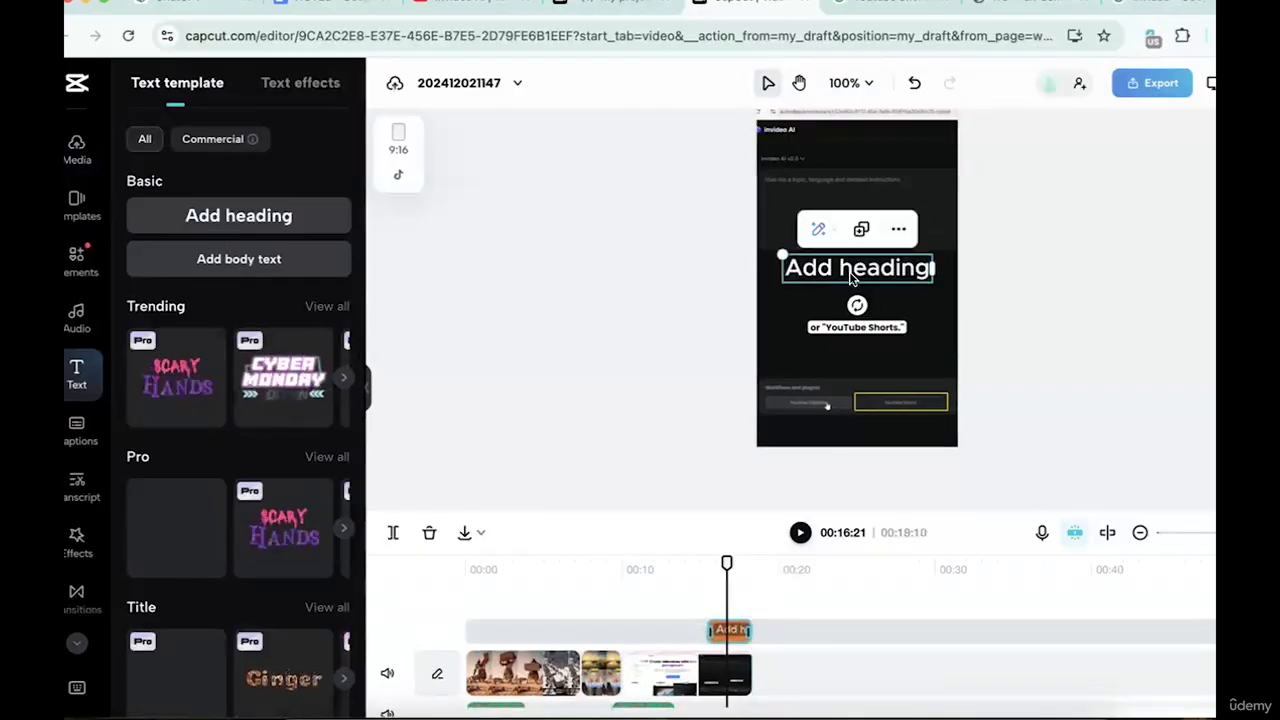
Change the heading to "Go> invideo.xyx" and place it in the lower part of the frame, below the burned-in caption.
left_click_drag(851, 278, 863, 146)
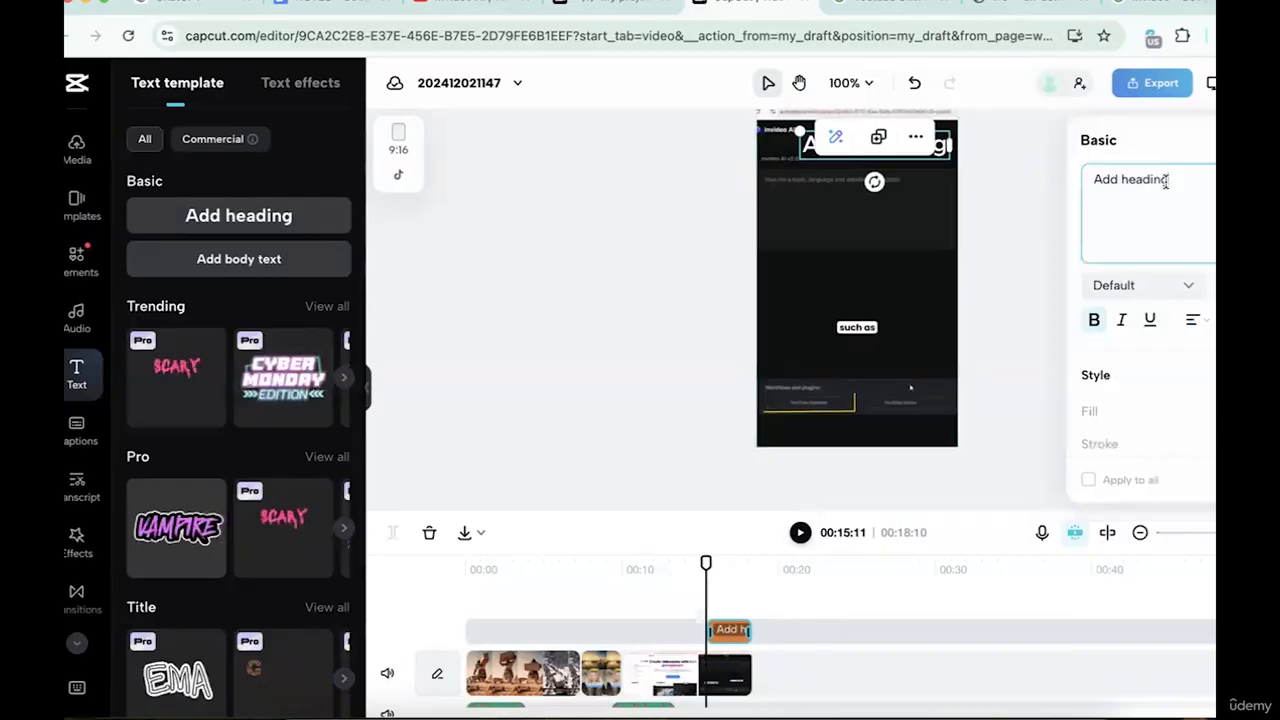
triple_click(1165, 180)
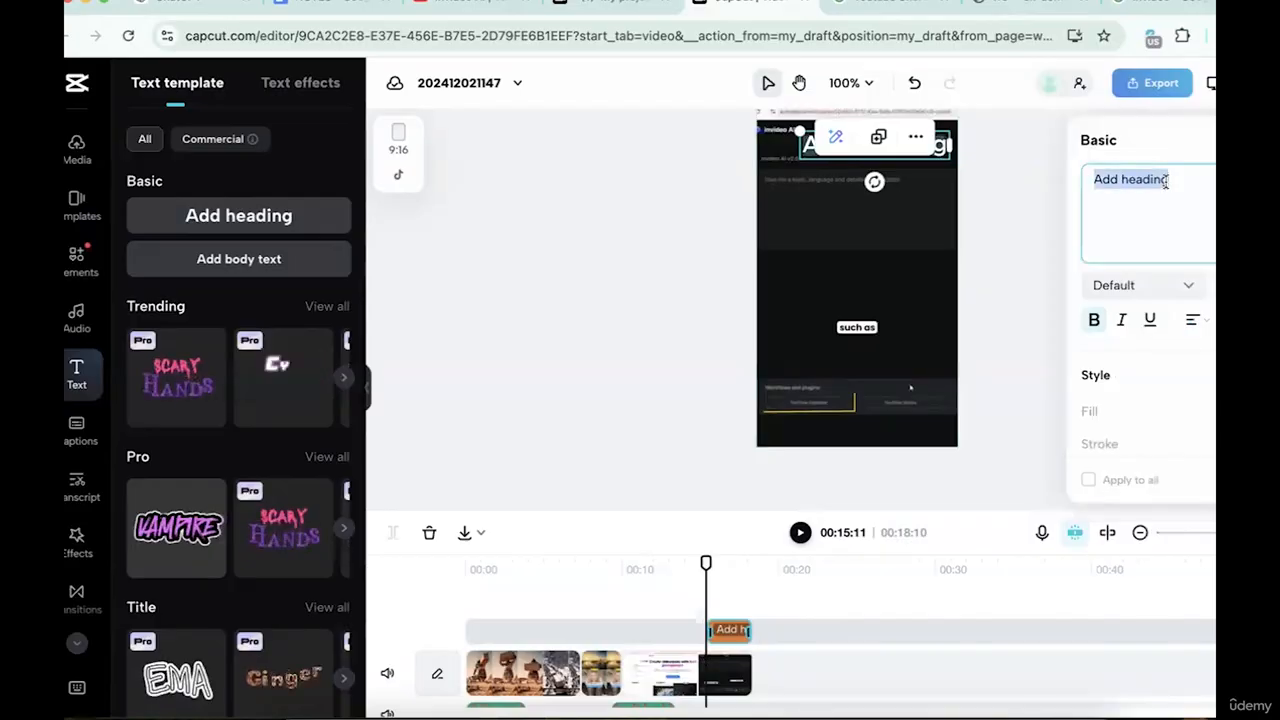
type("Go>")
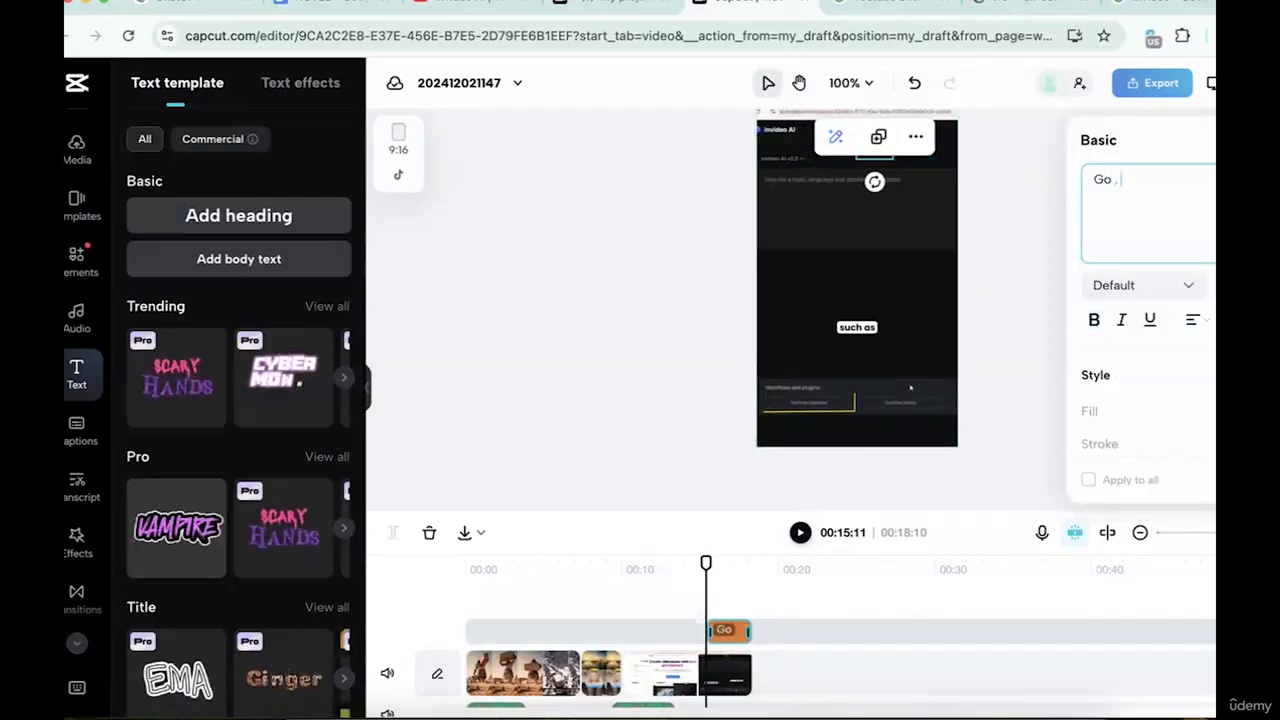
type(" invideo.xyx")
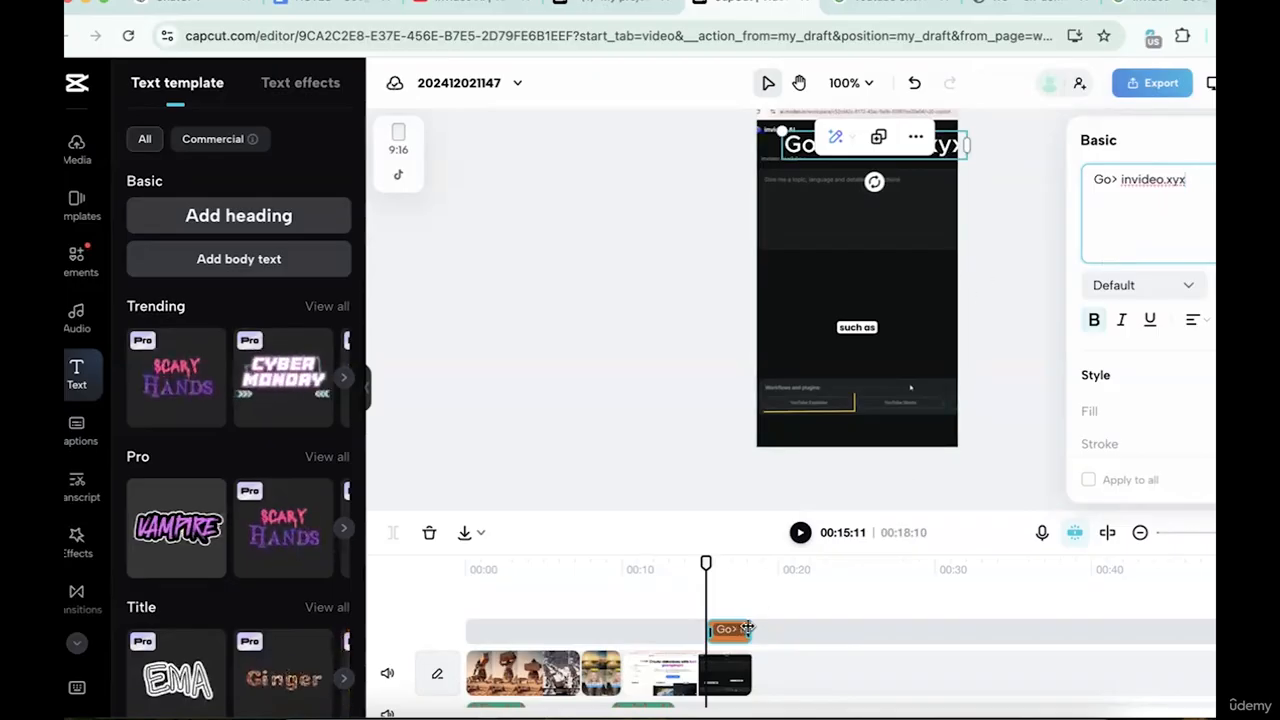
left_click(1020, 301)
left_click_drag(880, 156, 863, 365)
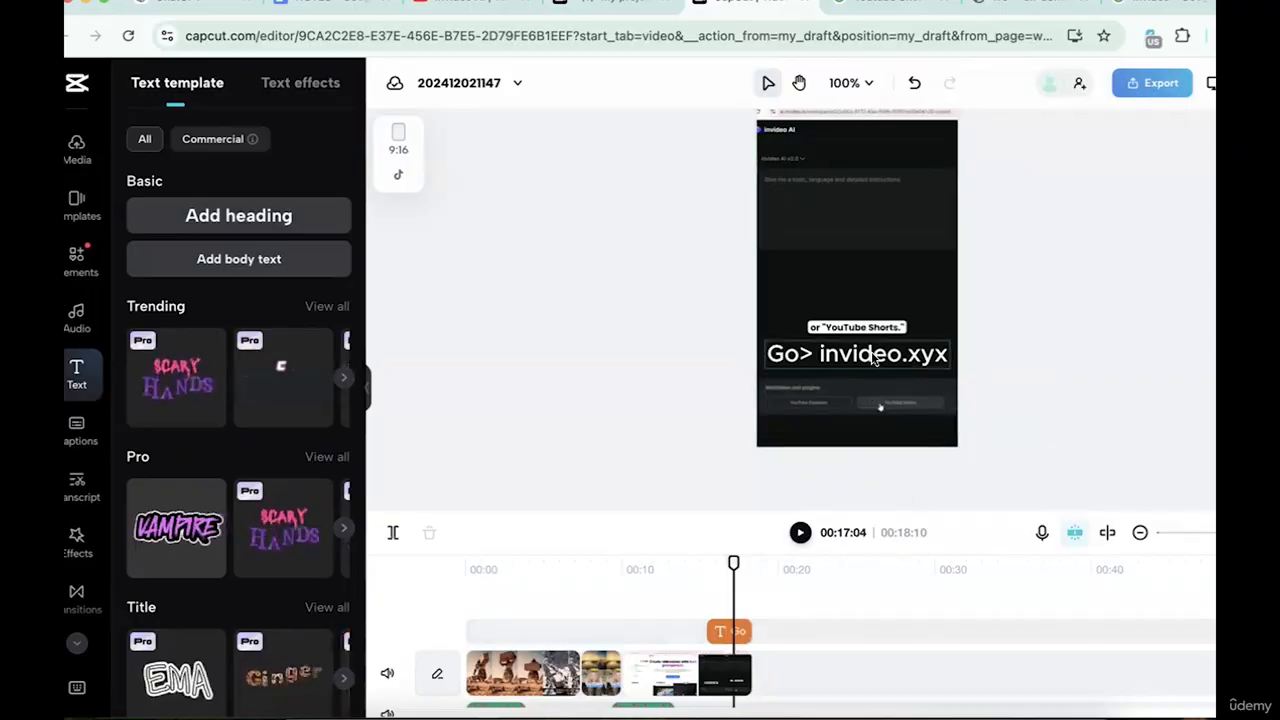
Check the heading at a few moments of the last clip and delete it from the timeline.
left_click(686, 599)
left_click(720, 604)
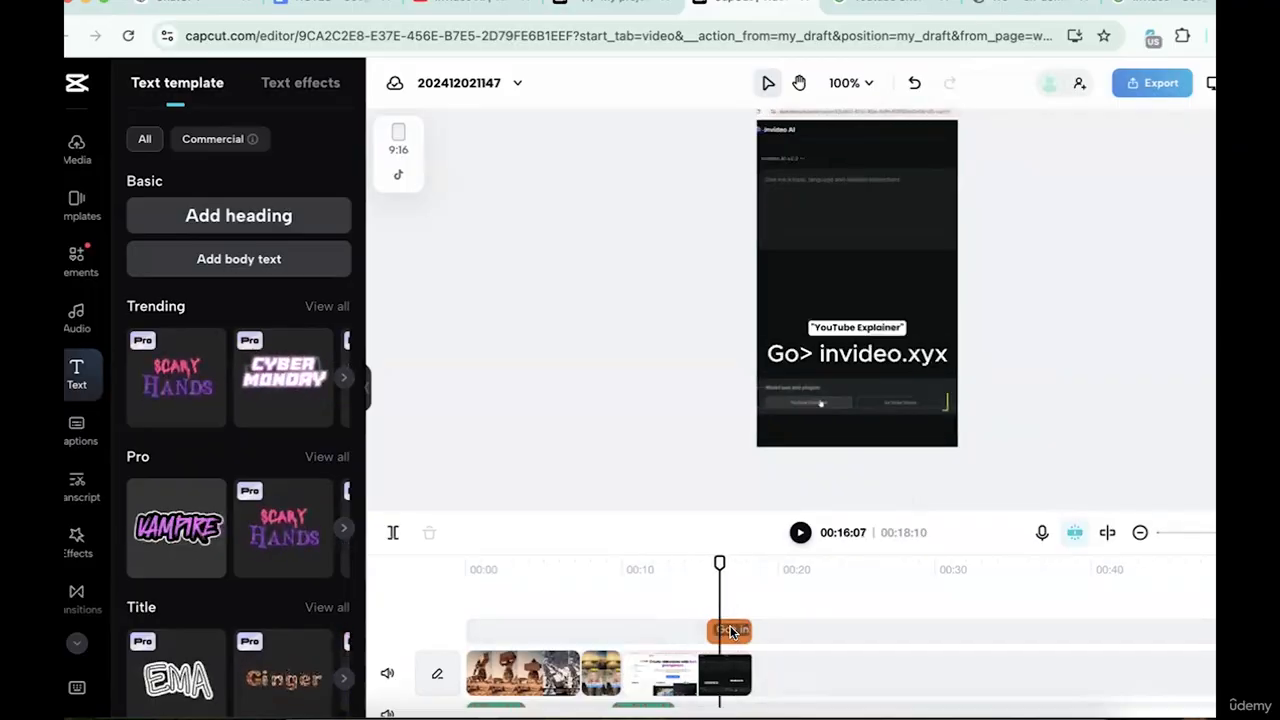
left_click(731, 631)
key("Delete")
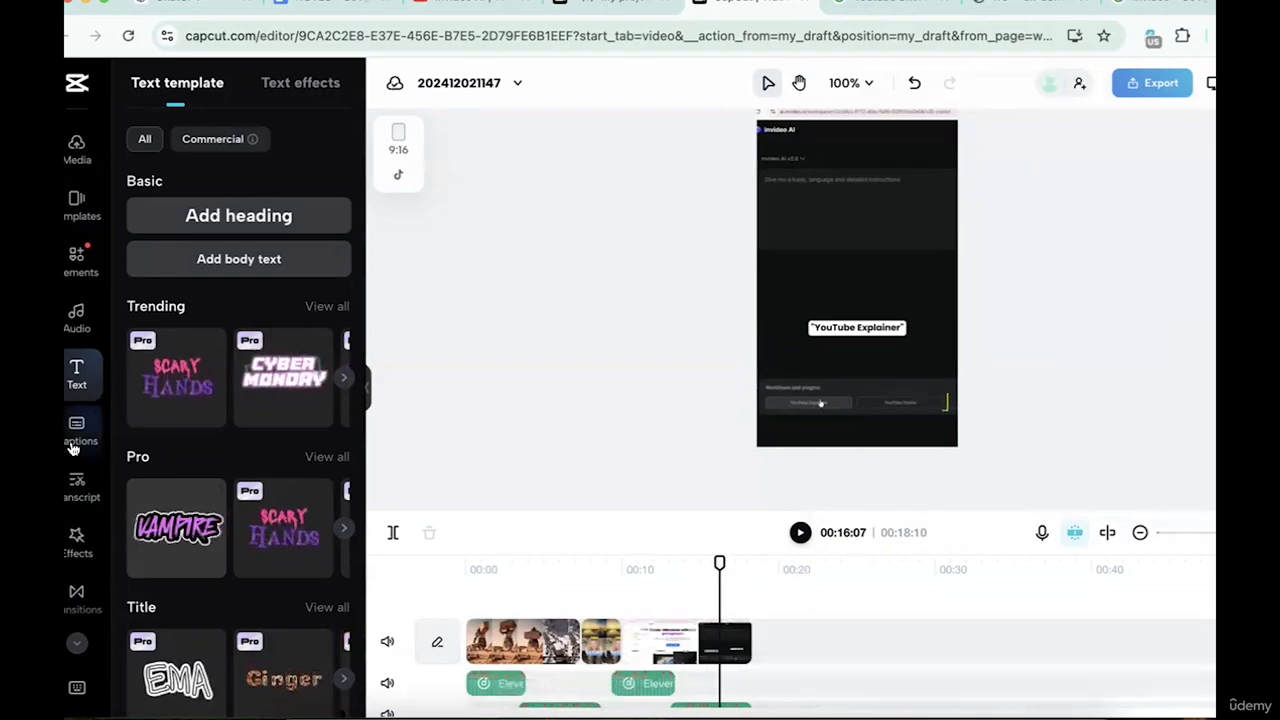
Generate auto captions for the video with English (US) as the spoken language.
left_click(72, 449)
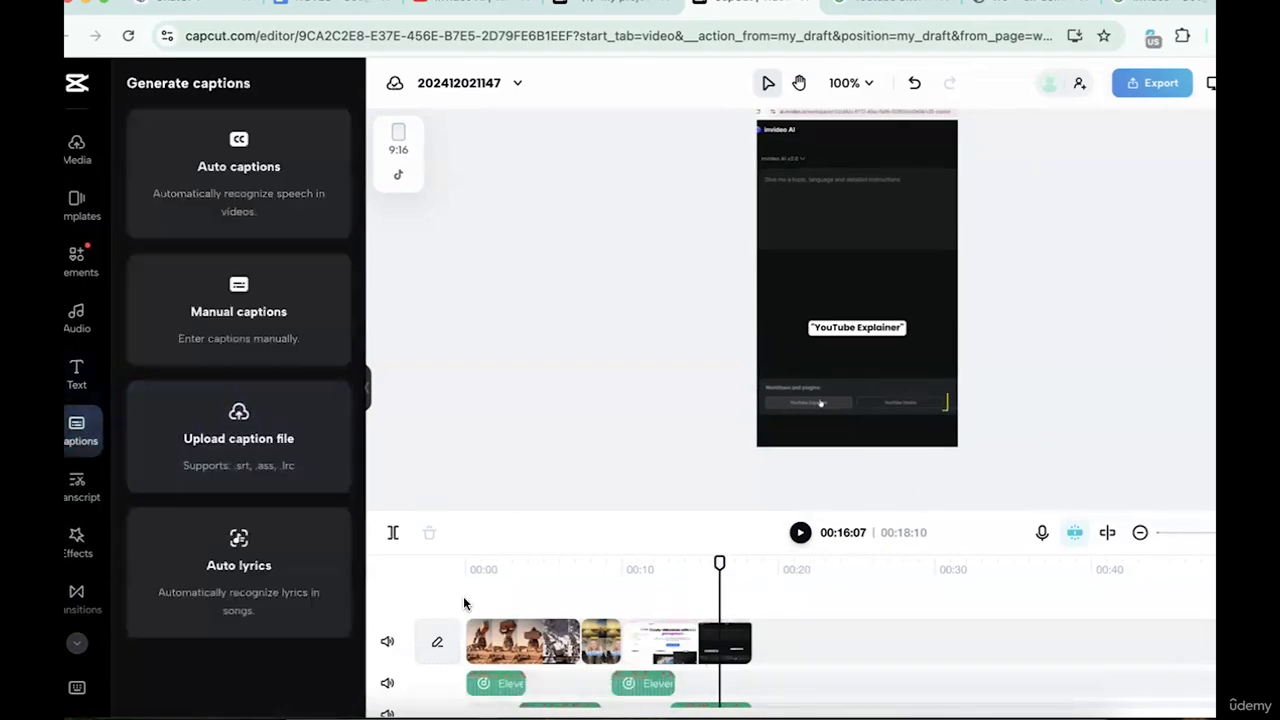
left_click(468, 590)
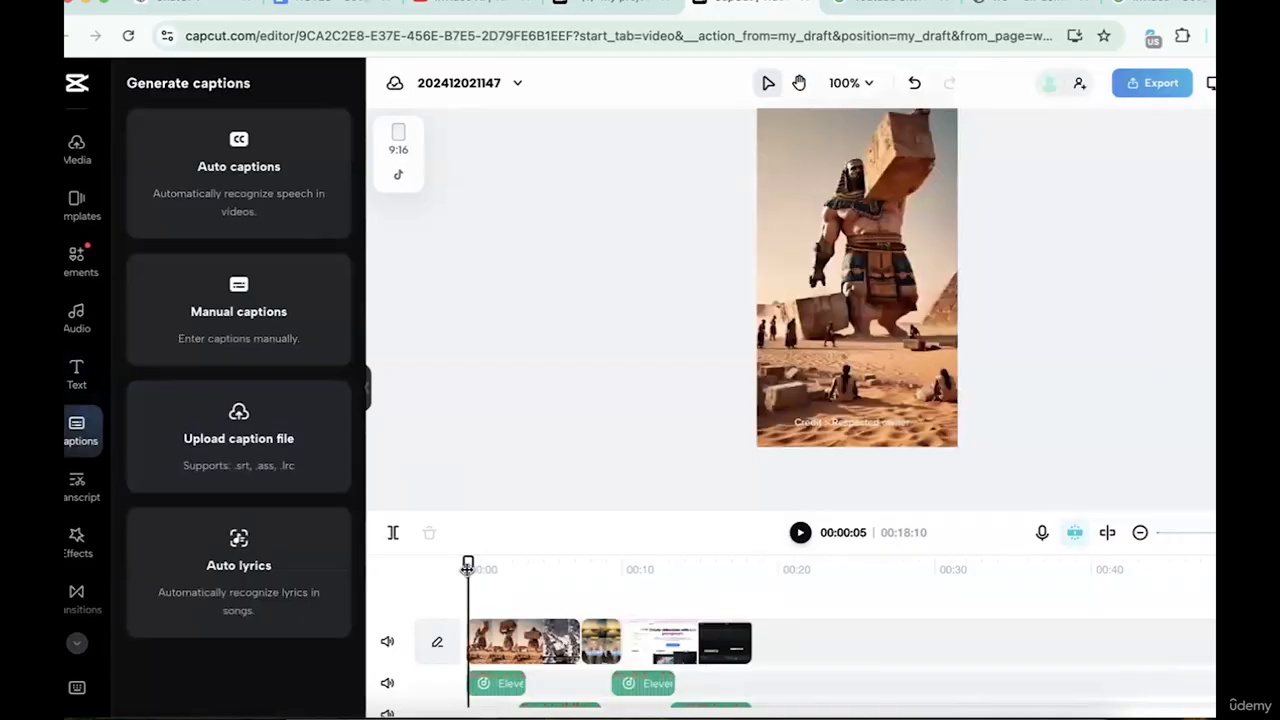
left_click(243, 177)
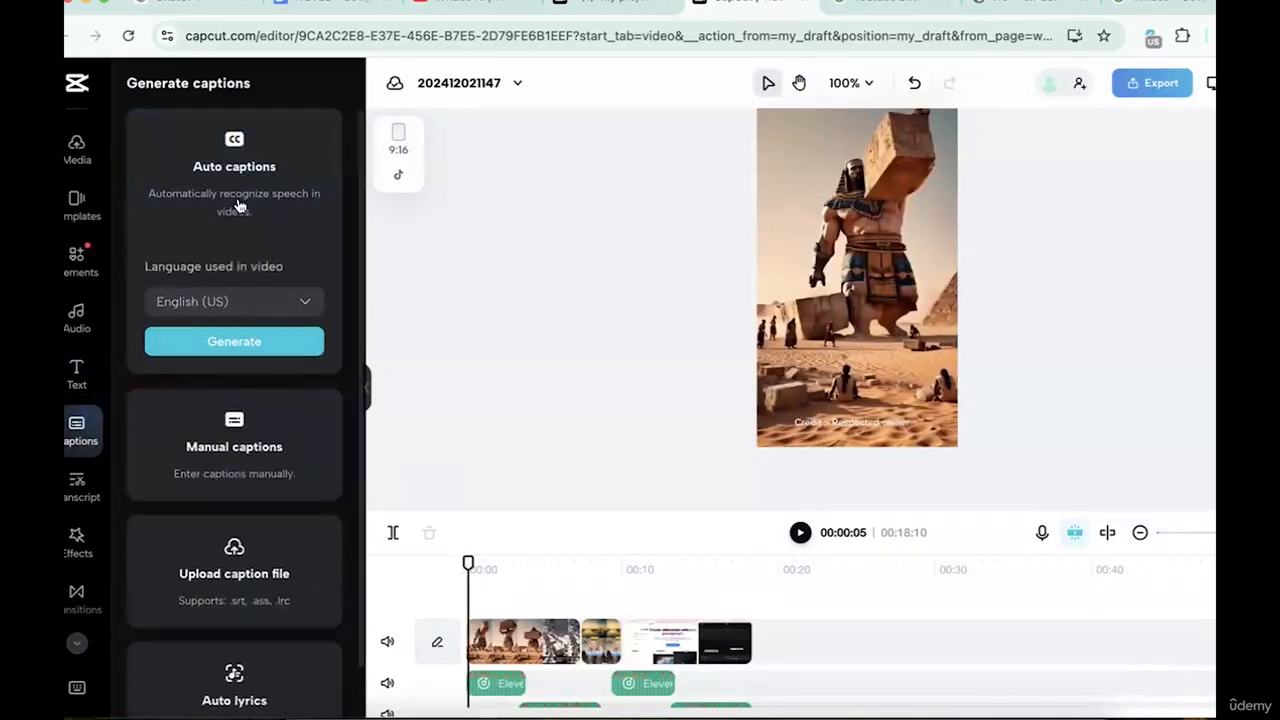
left_click(221, 344)
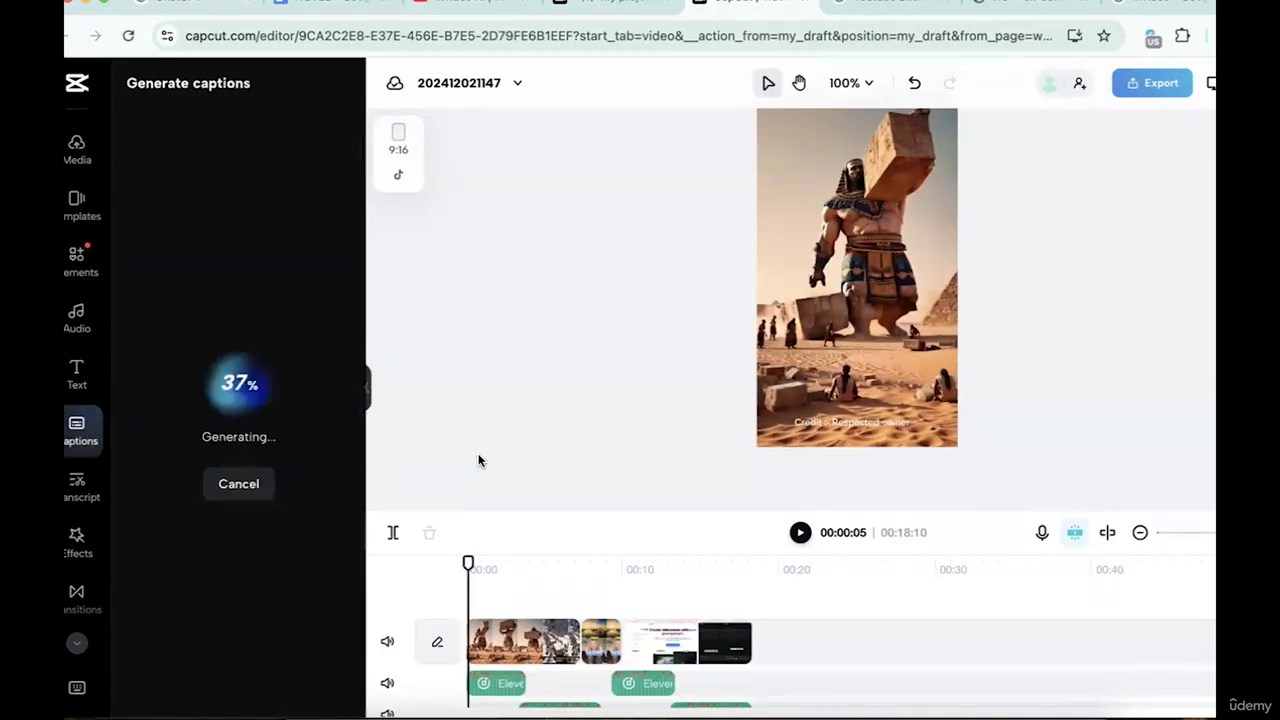
Apply the preset style with black text on a yellow background to all captions and play the opening.
left_click(800, 532)
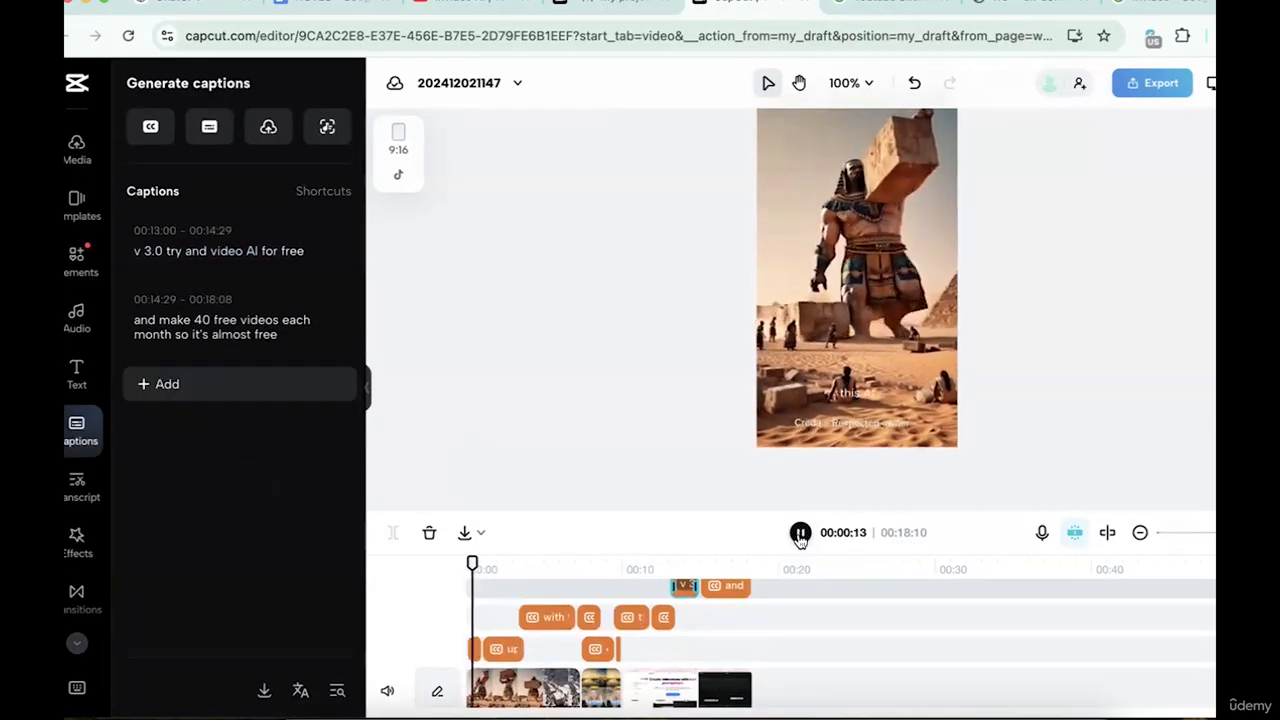
left_click(855, 400)
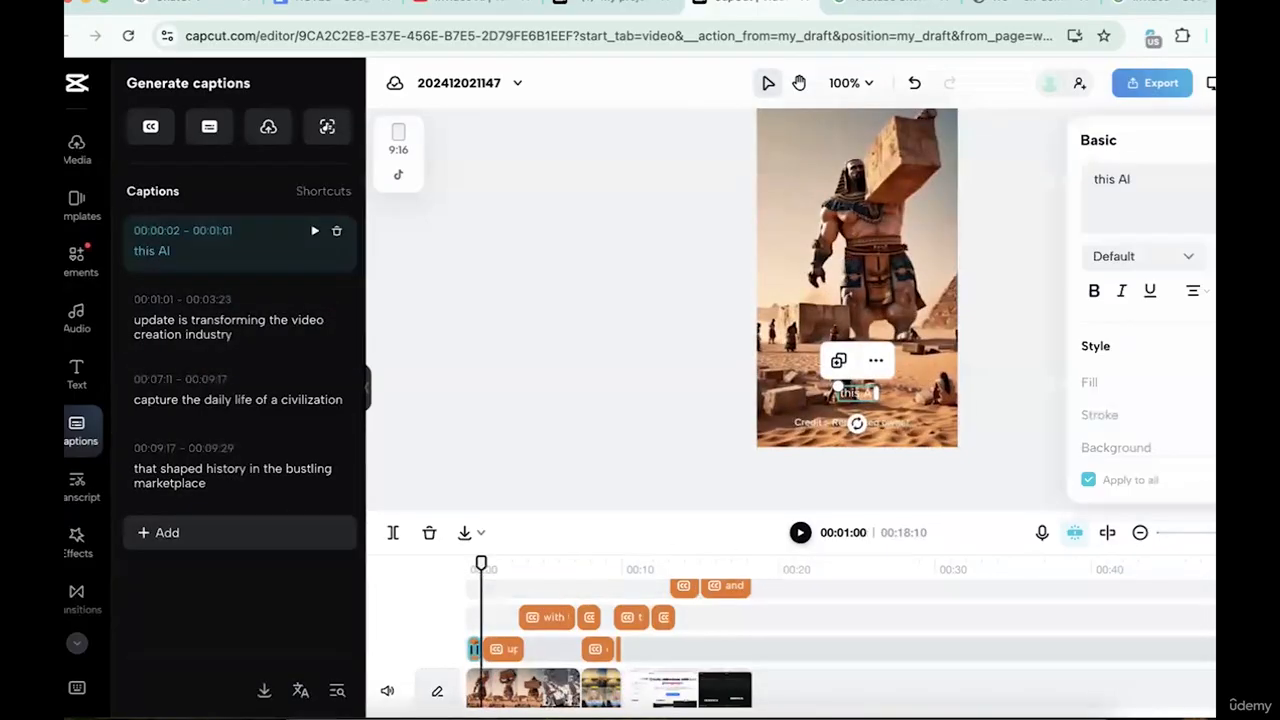
left_click(1188, 257)
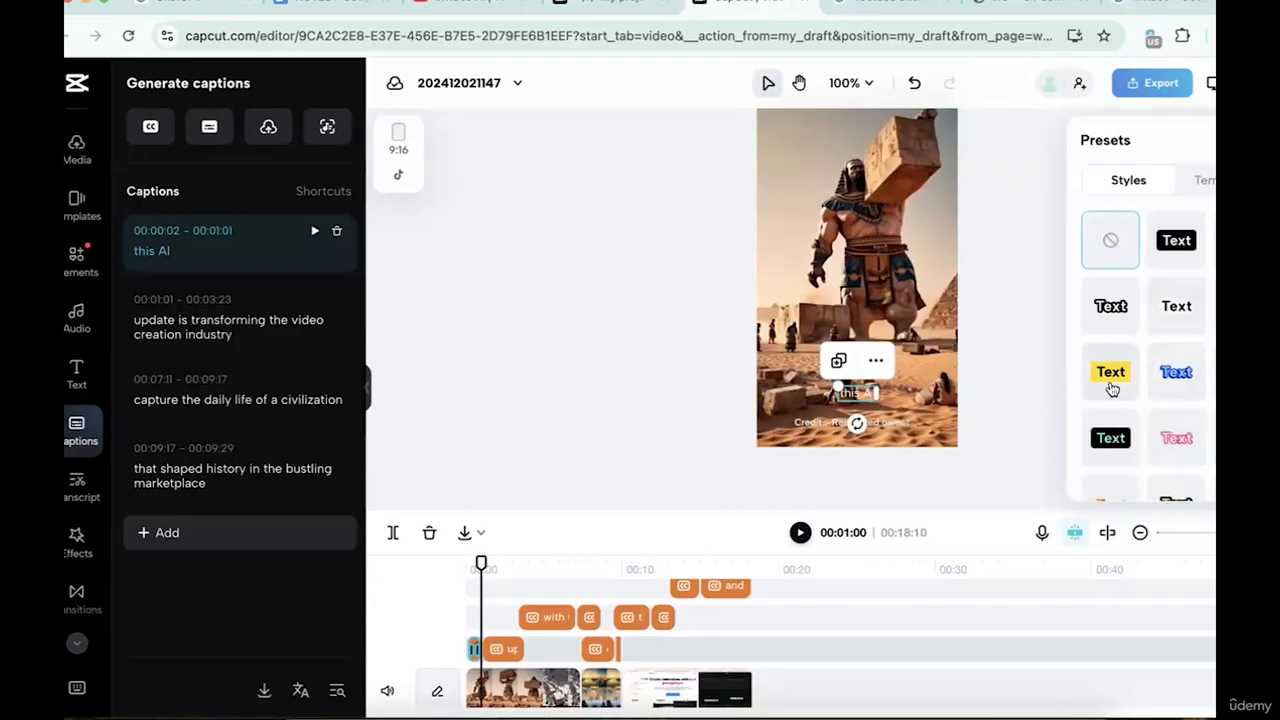
key("space")
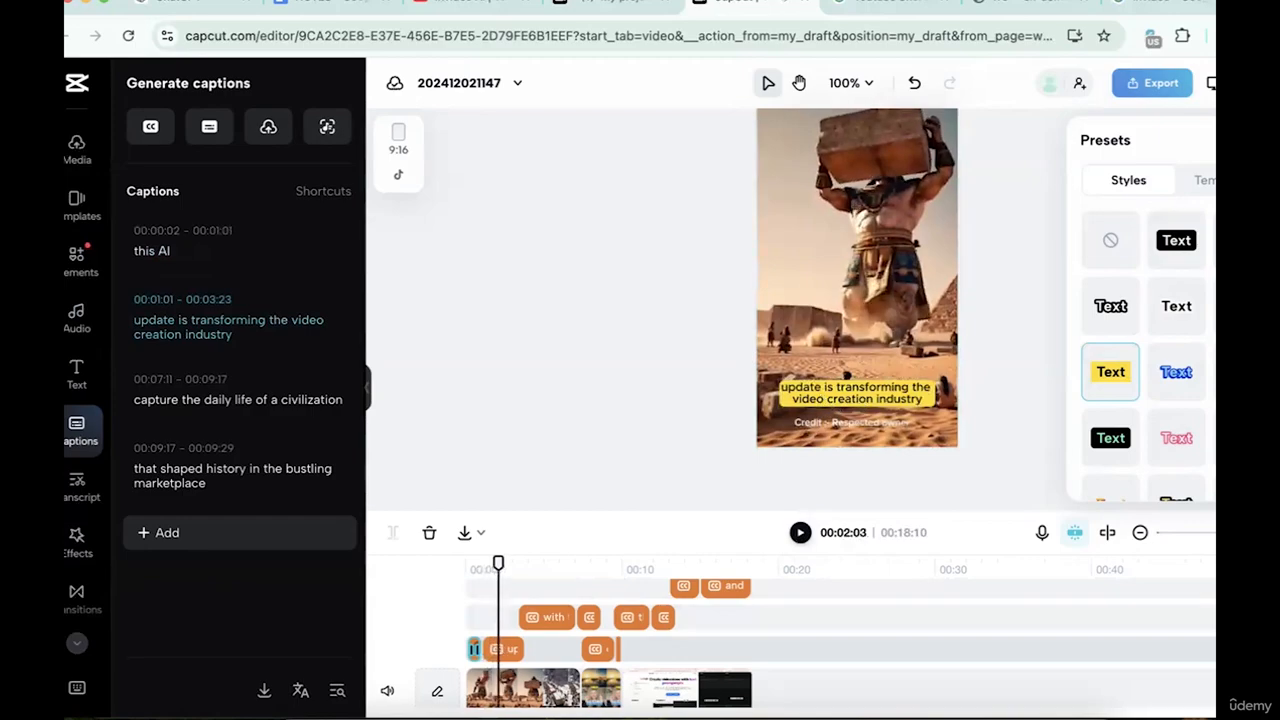
Browse the caption templates, apply a glowing yellow all-caps one to the captions and play the opening.
left_click(1204, 180)
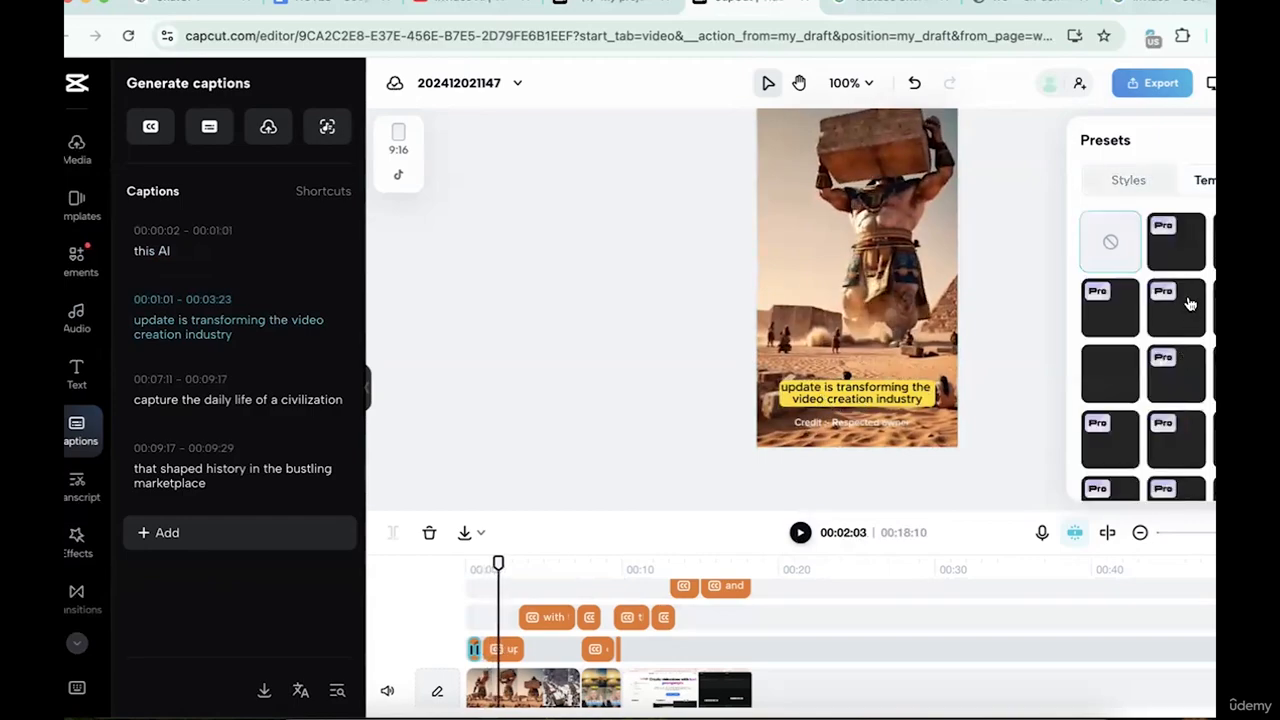
scroll(1199, 386, "down", 5)
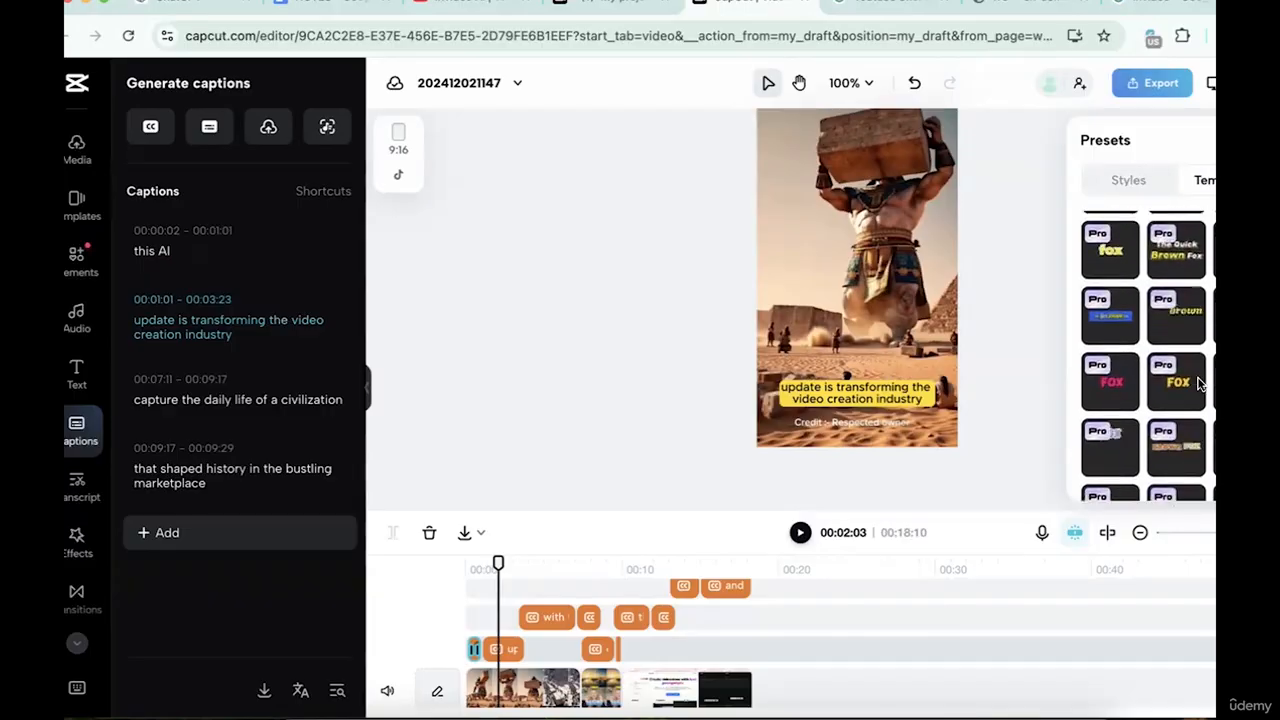
scroll(1200, 386, "down", 5)
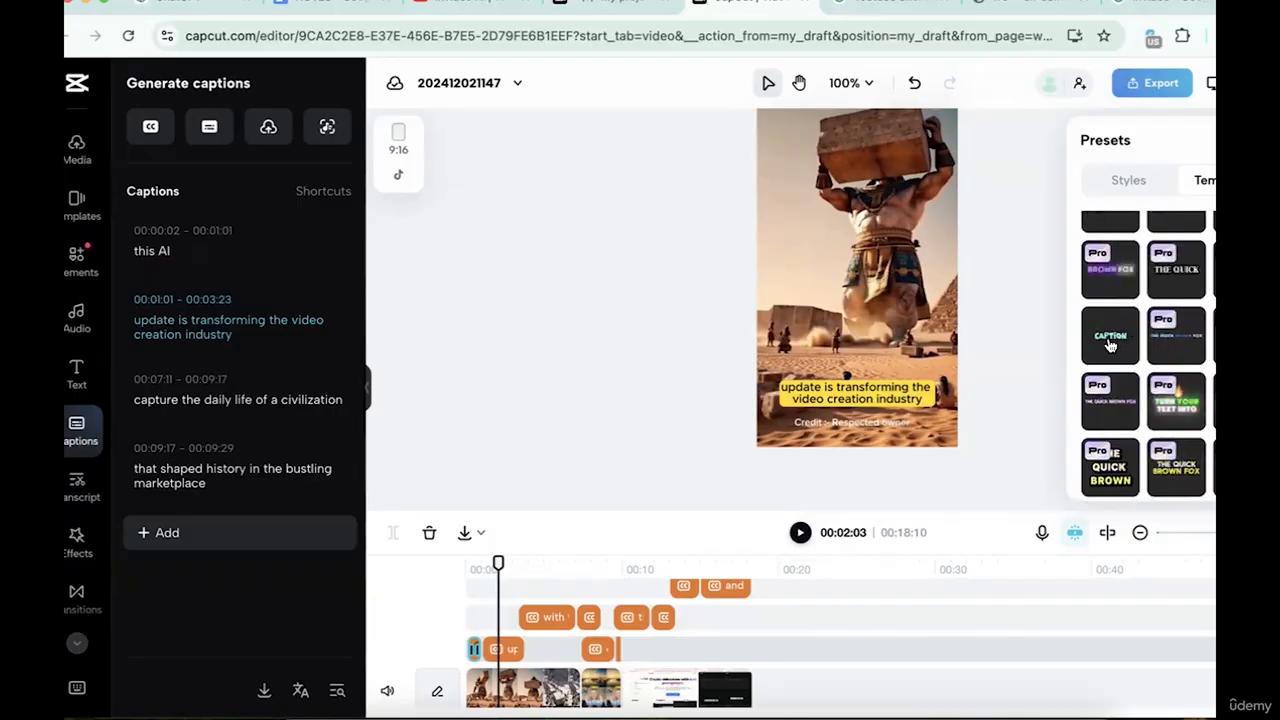
scroll(1110, 345, "down", 2)
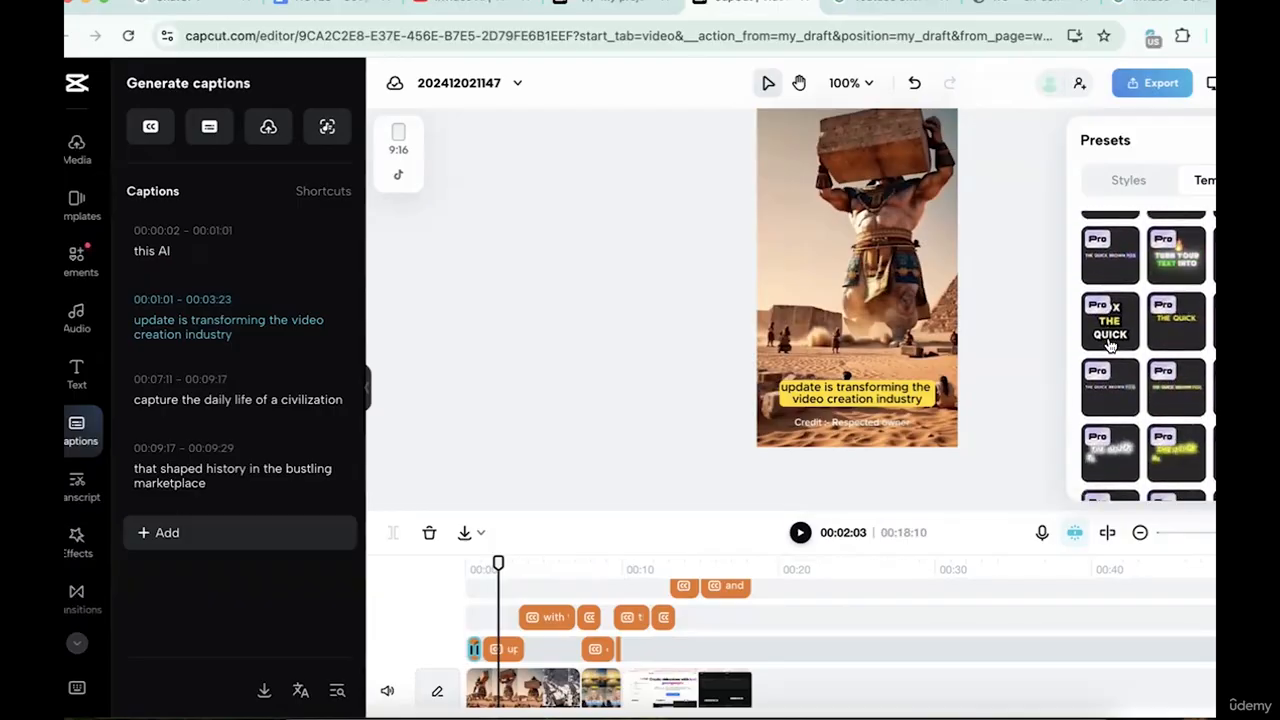
scroll(1110, 345, "down", 3)
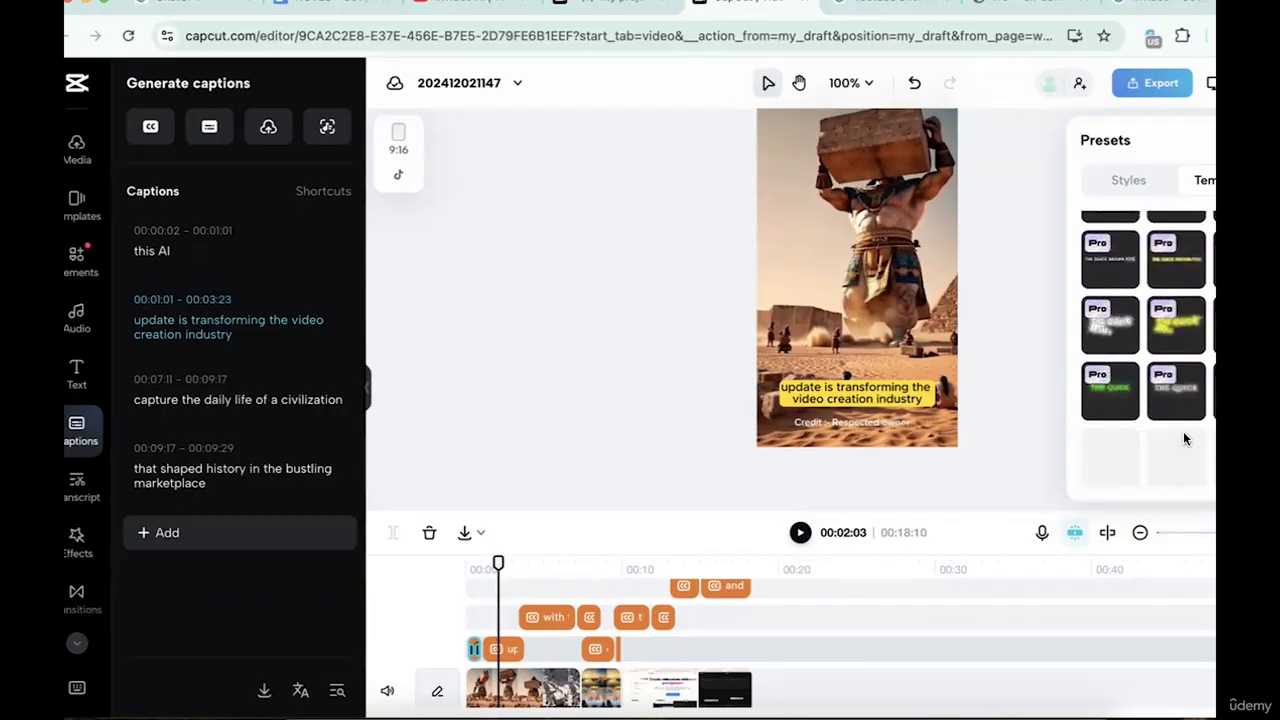
scroll(1181, 430, "down", 3)
scroll(1181, 422, "down", 5)
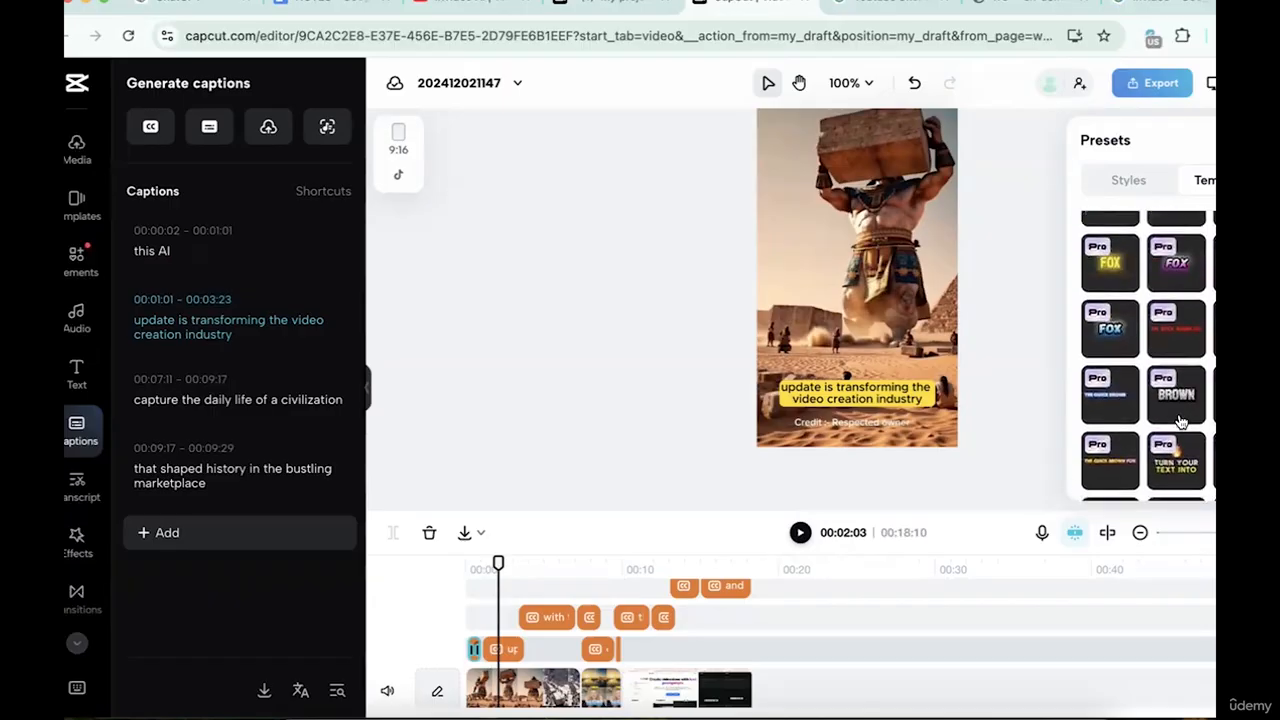
scroll(1181, 422, "down", 1)
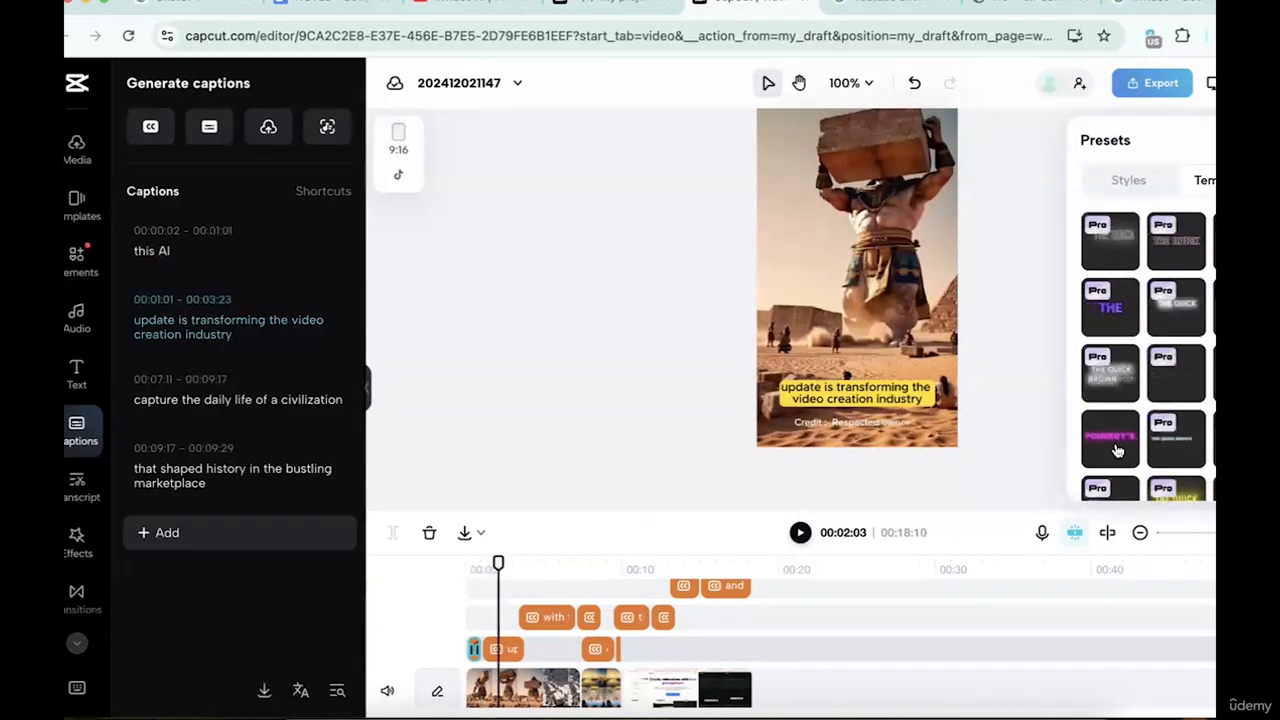
scroll(1118, 448, "down", 1)
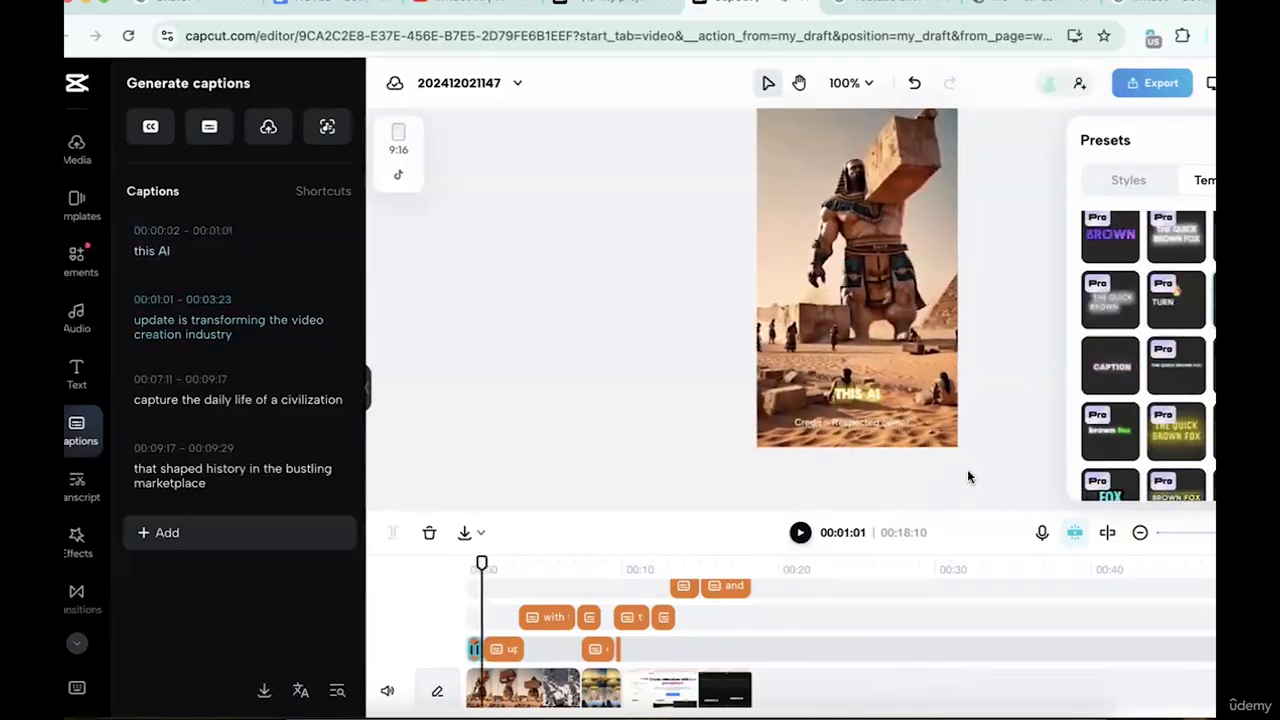
left_click(799, 538)
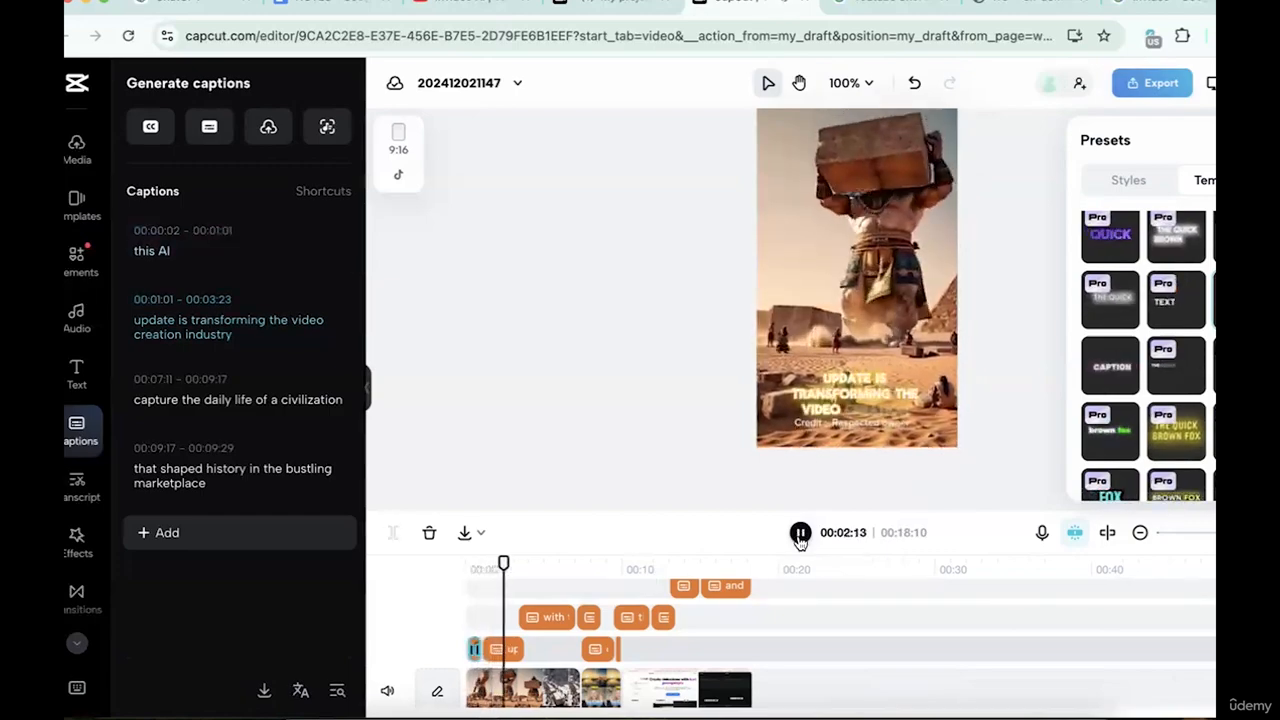
left_click(800, 533)
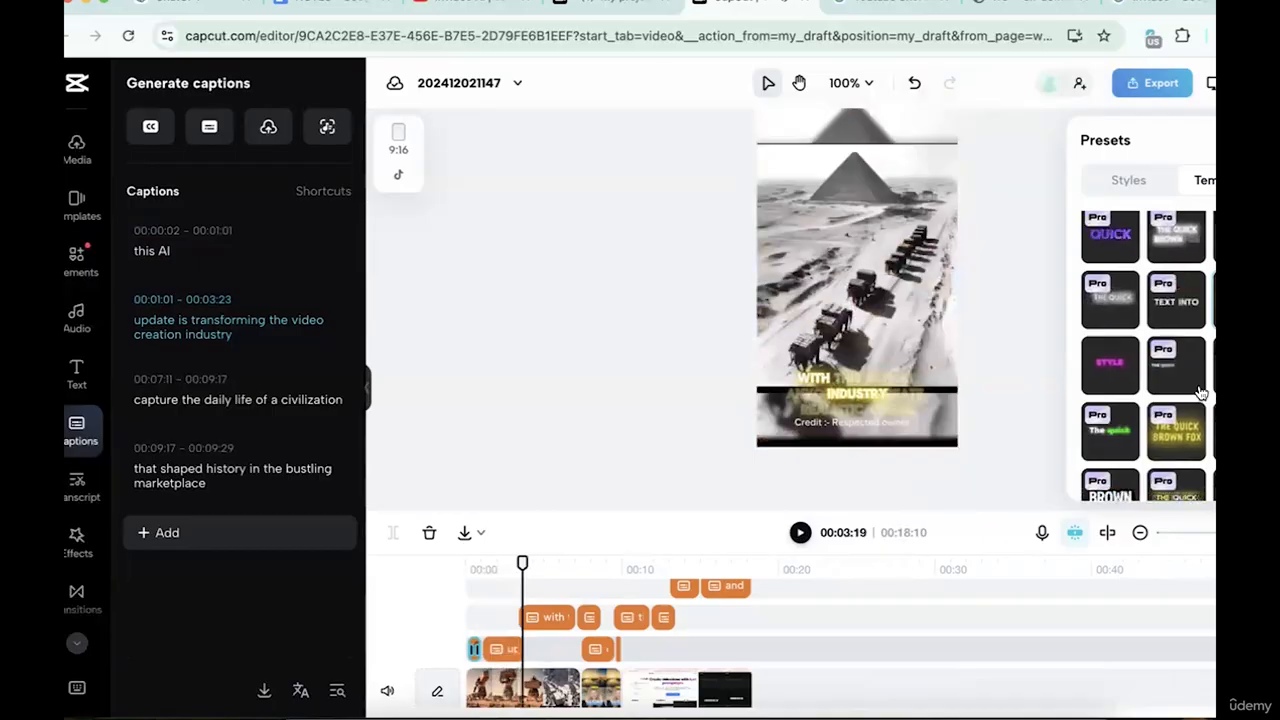
Apply the free caption template showing one bold white word at a time on a black background, and play the opening.
scroll(1200, 393, "down", 5)
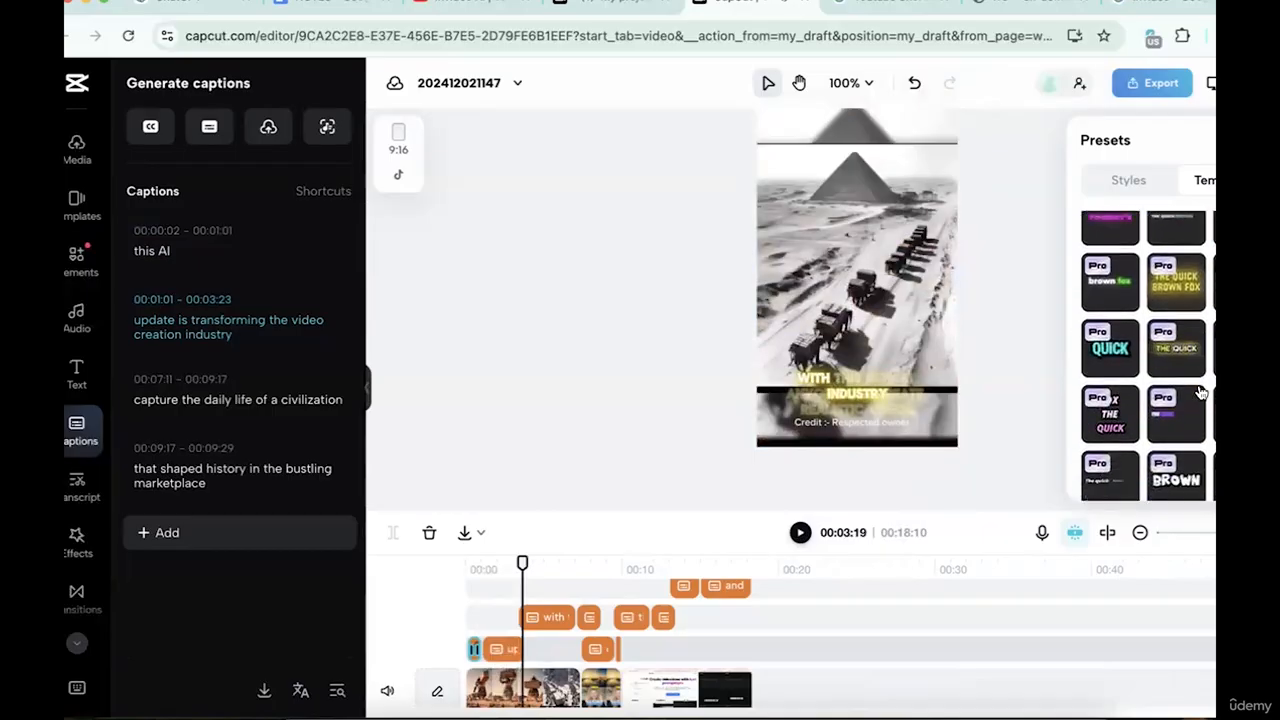
scroll(1200, 393, "down", 2)
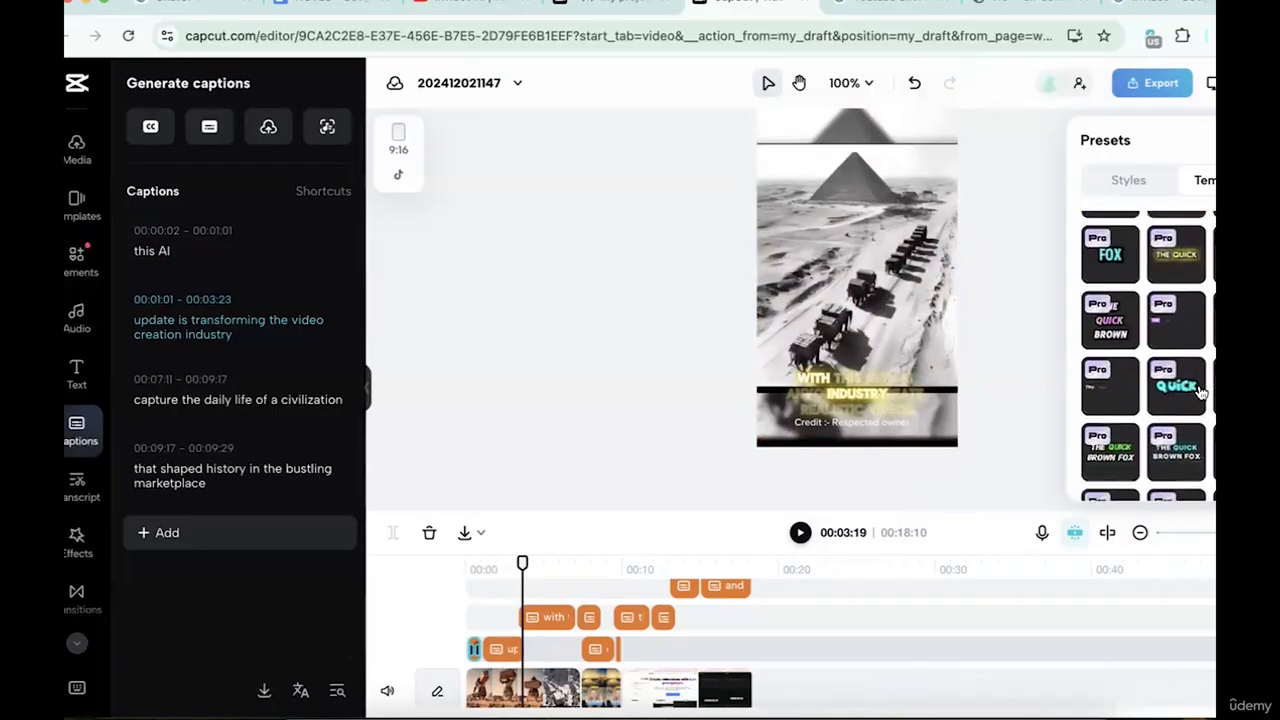
scroll(1200, 393, "down", 3)
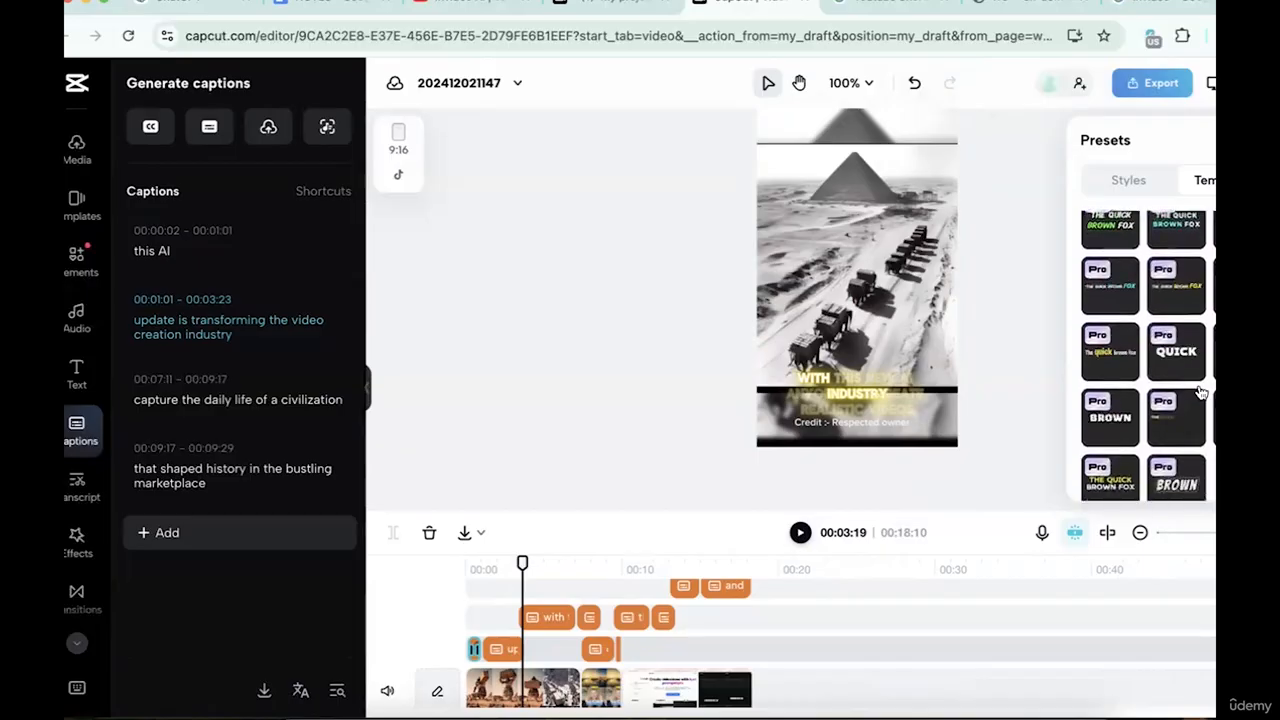
scroll(1200, 393, "down", 4)
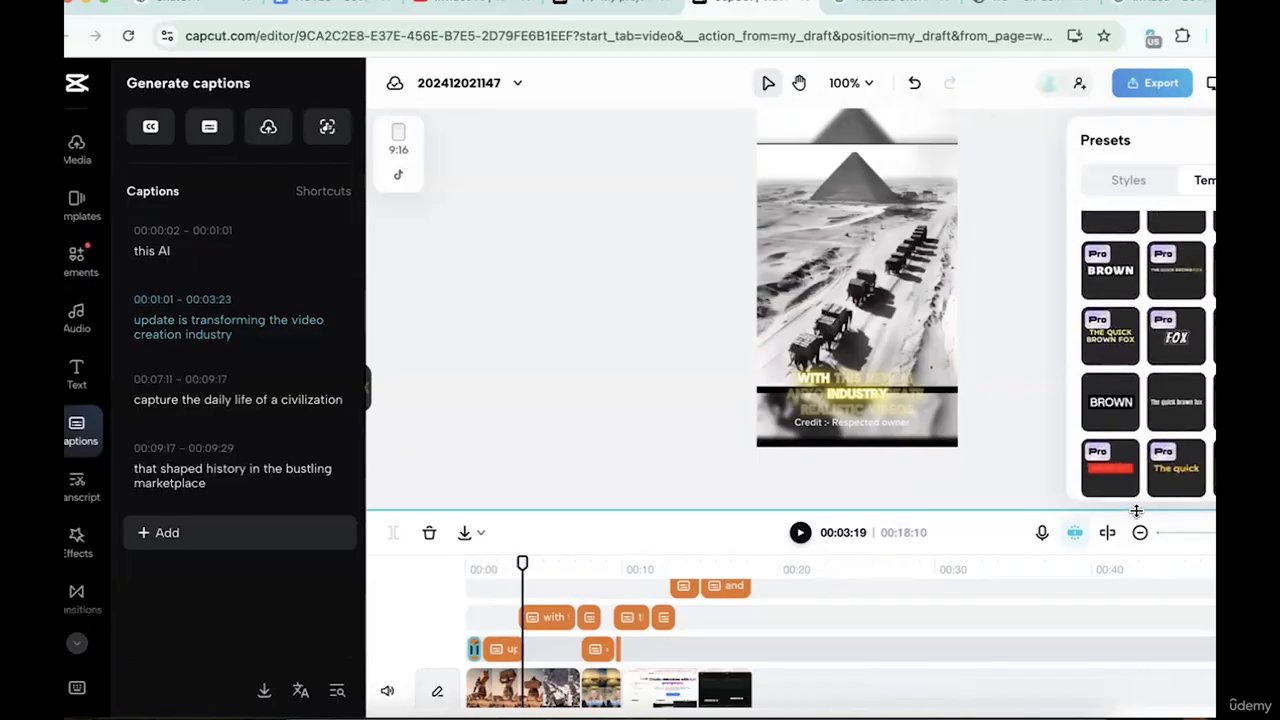
left_click(1114, 426)
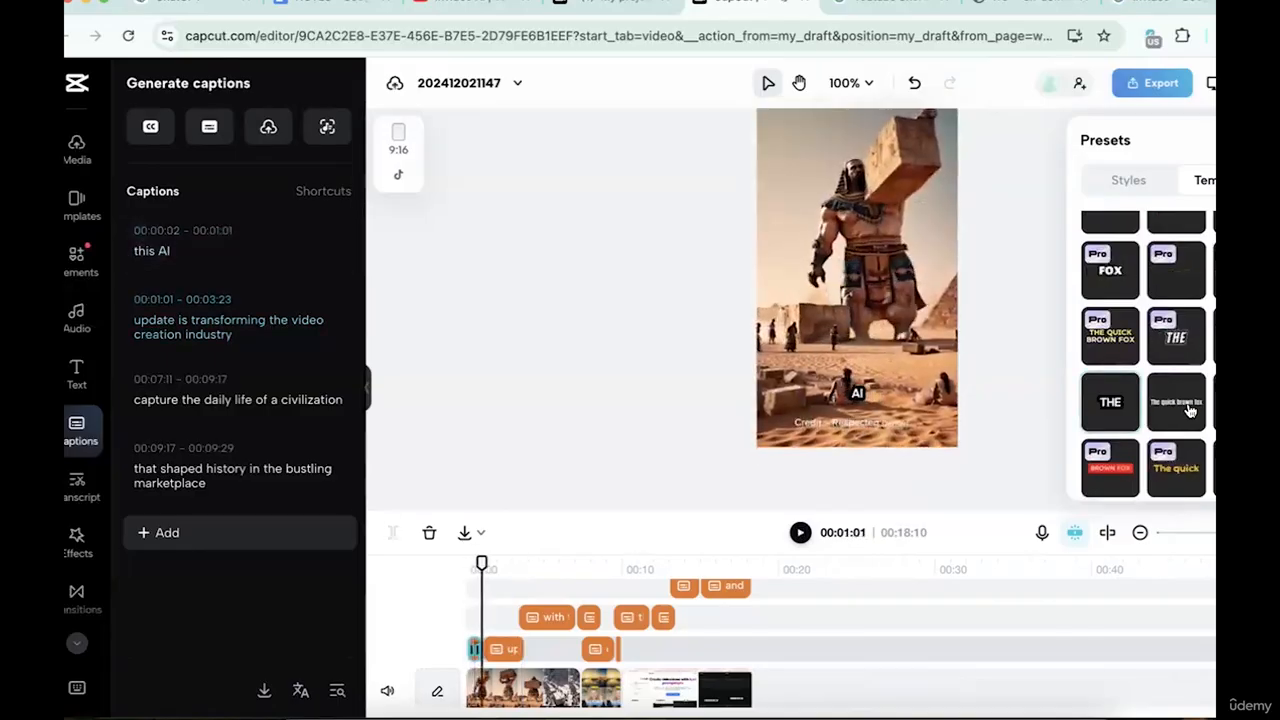
left_click(800, 534)
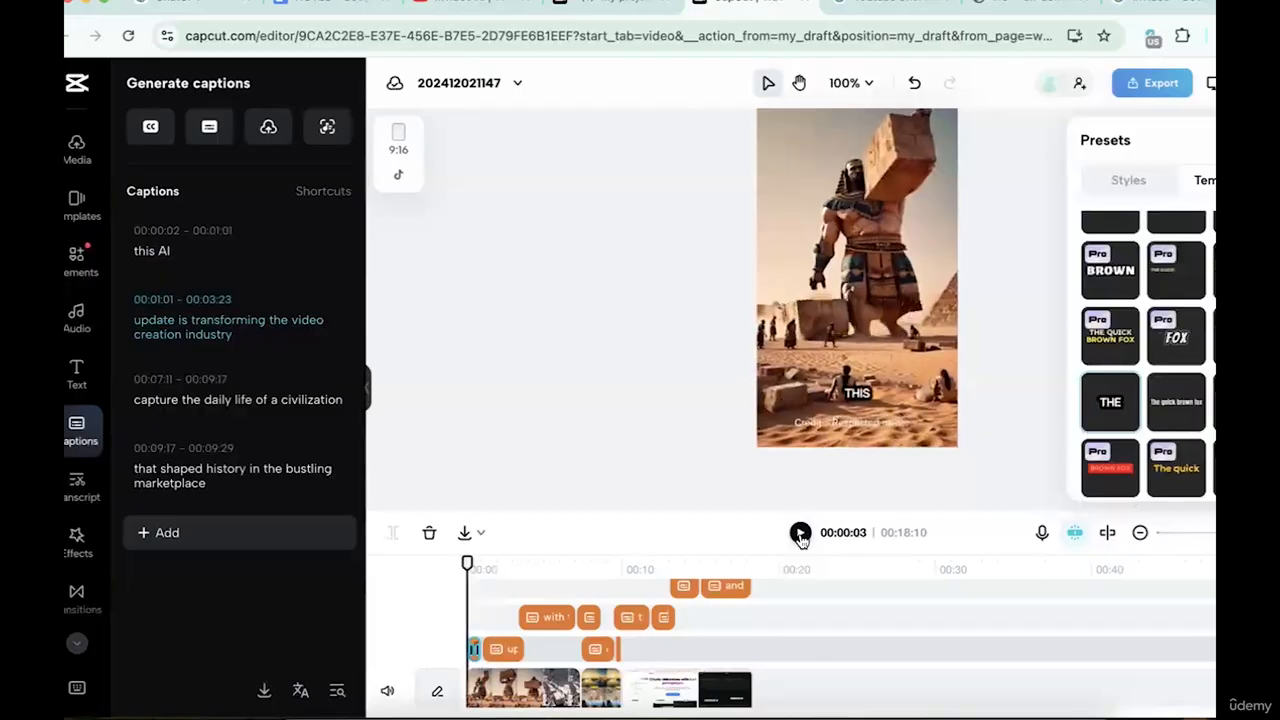
left_click(800, 534)
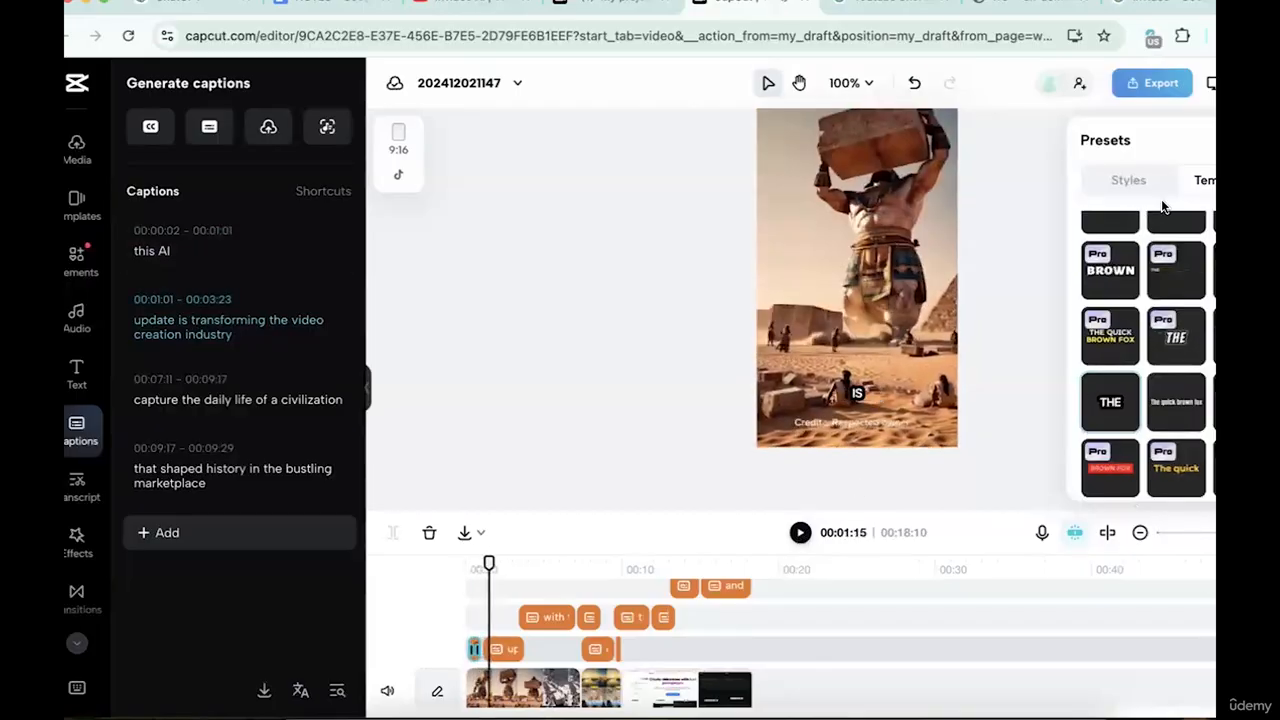
Look through the captions' preset styles, templates and basic text settings, and play a little further.
left_click(1130, 183)
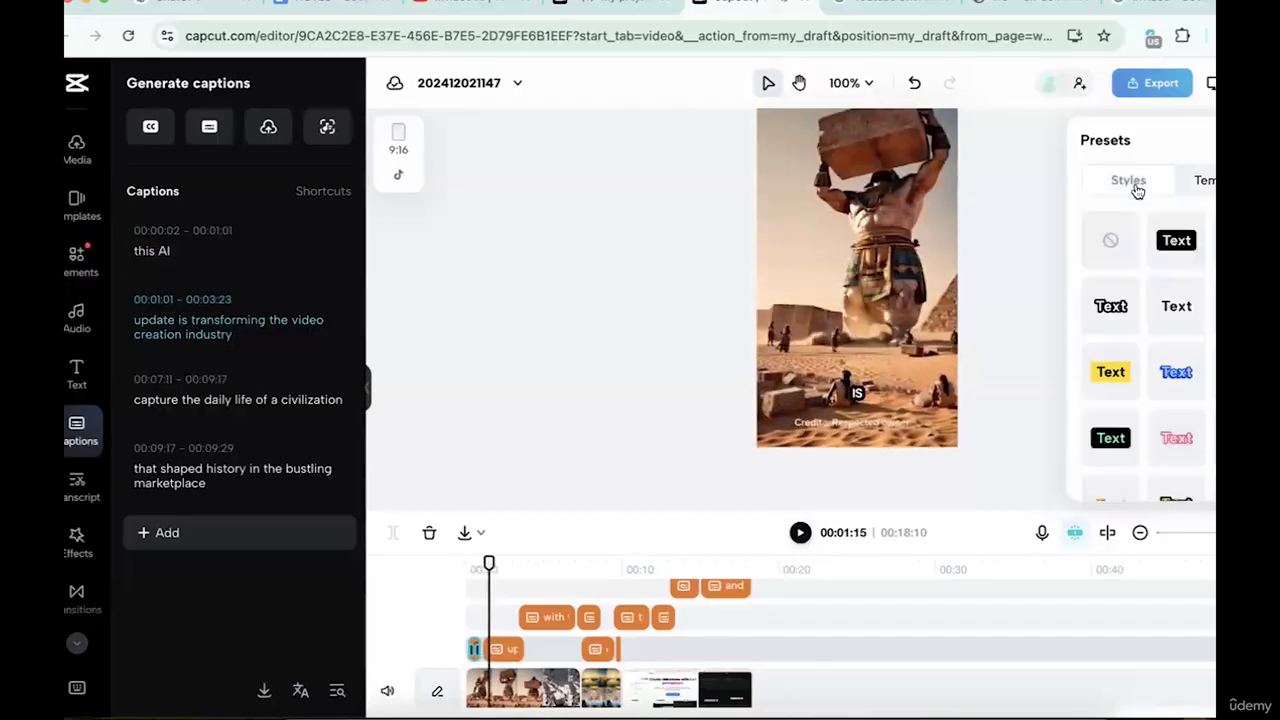
left_click(1206, 181)
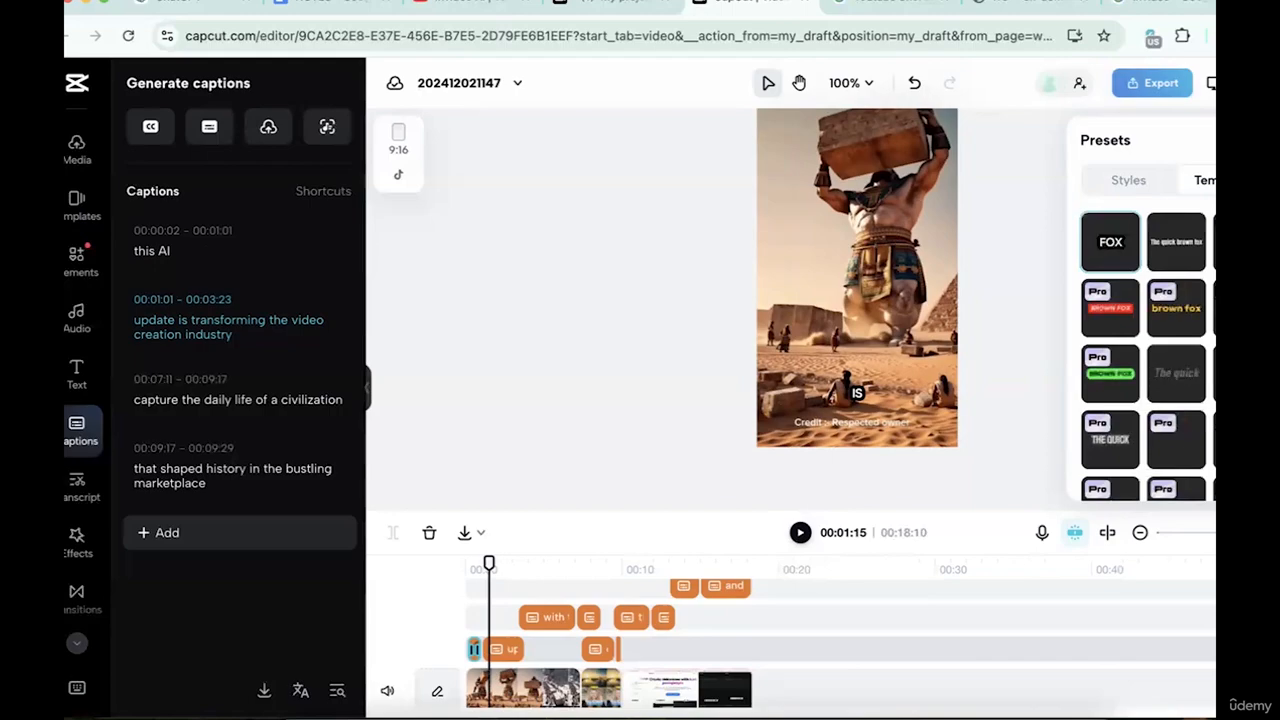
left_click(1215, 208)
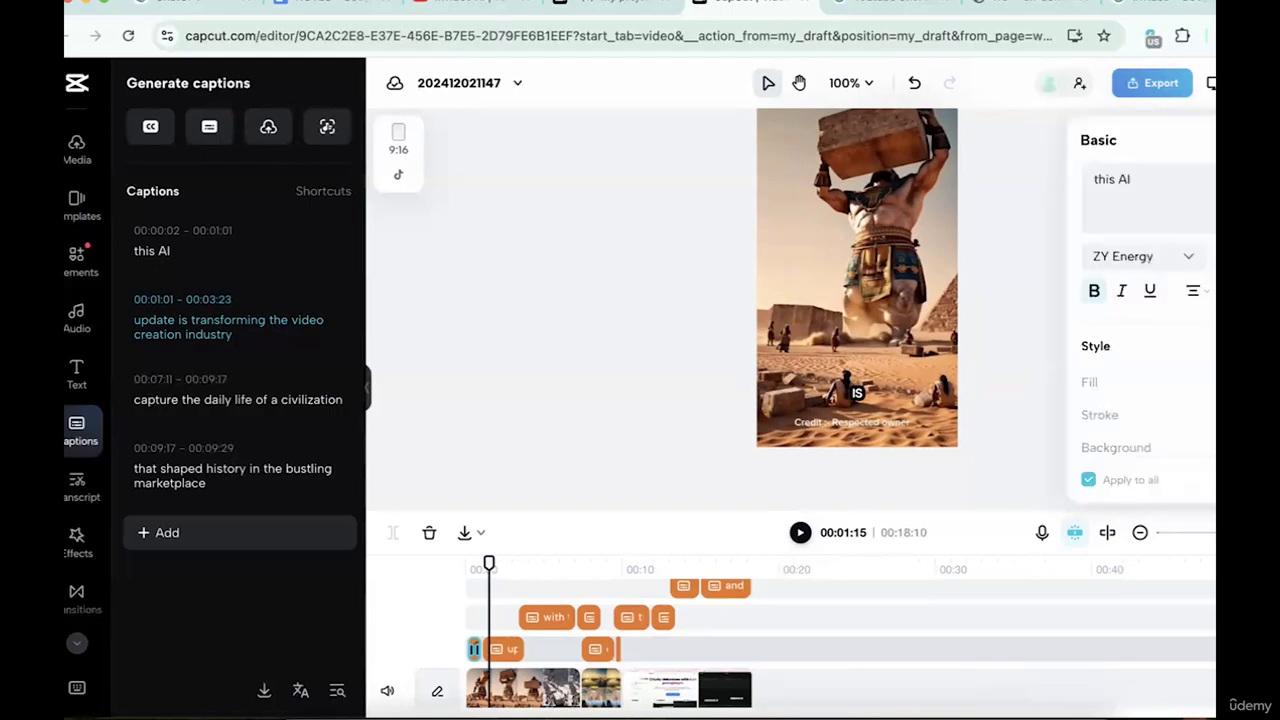
left_click(800, 533)
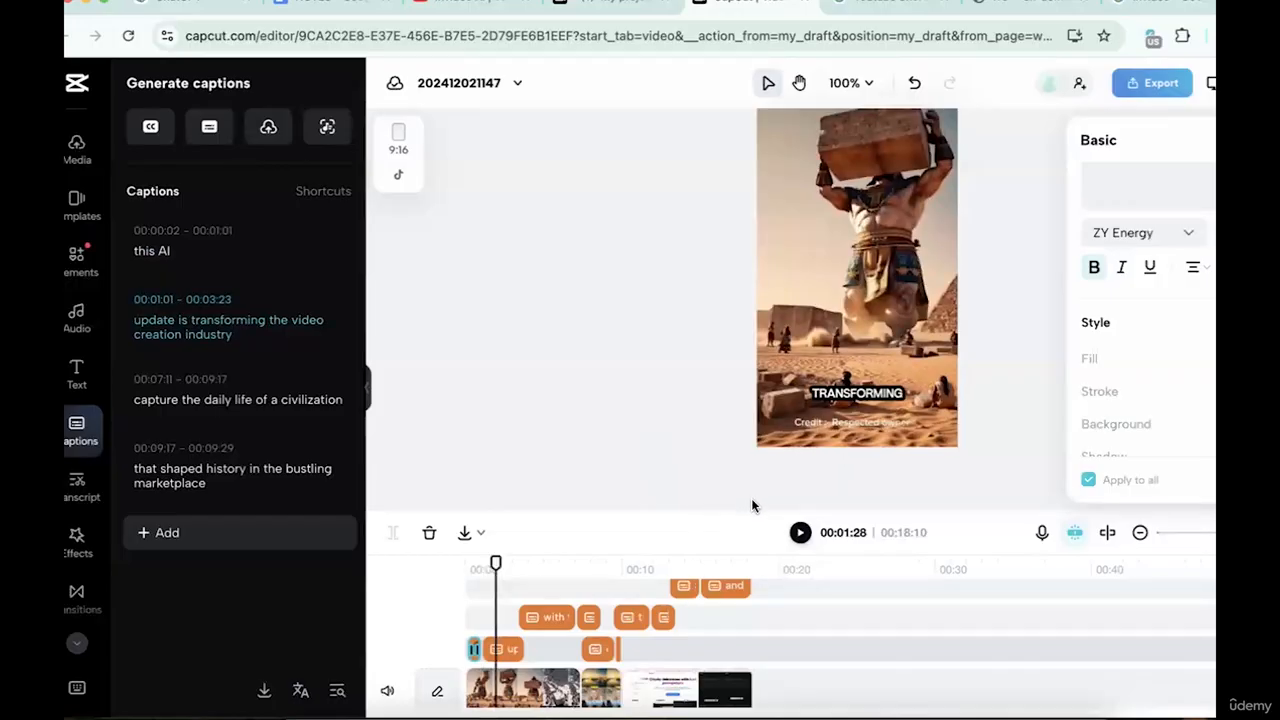
Add the Sunset 4 light effect on its own track, spanning the whole video from 00:00.
scroll(695, 641, "up", 2)
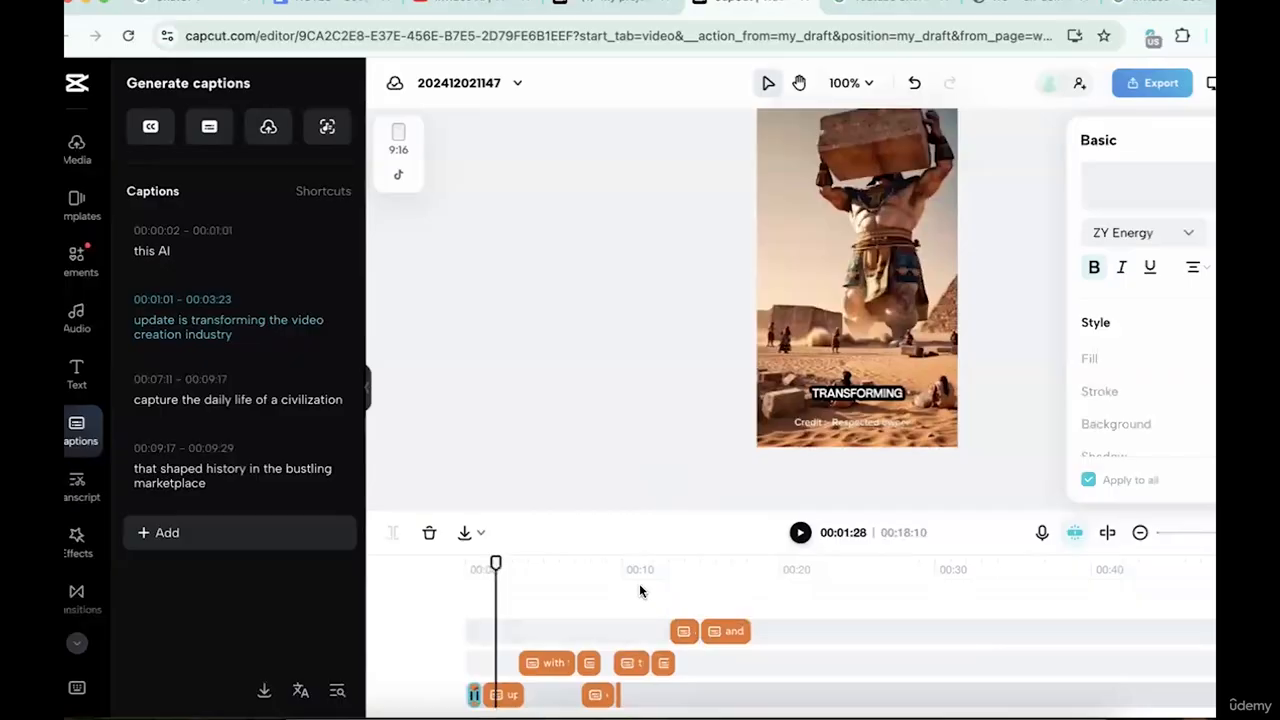
left_click(72, 545)
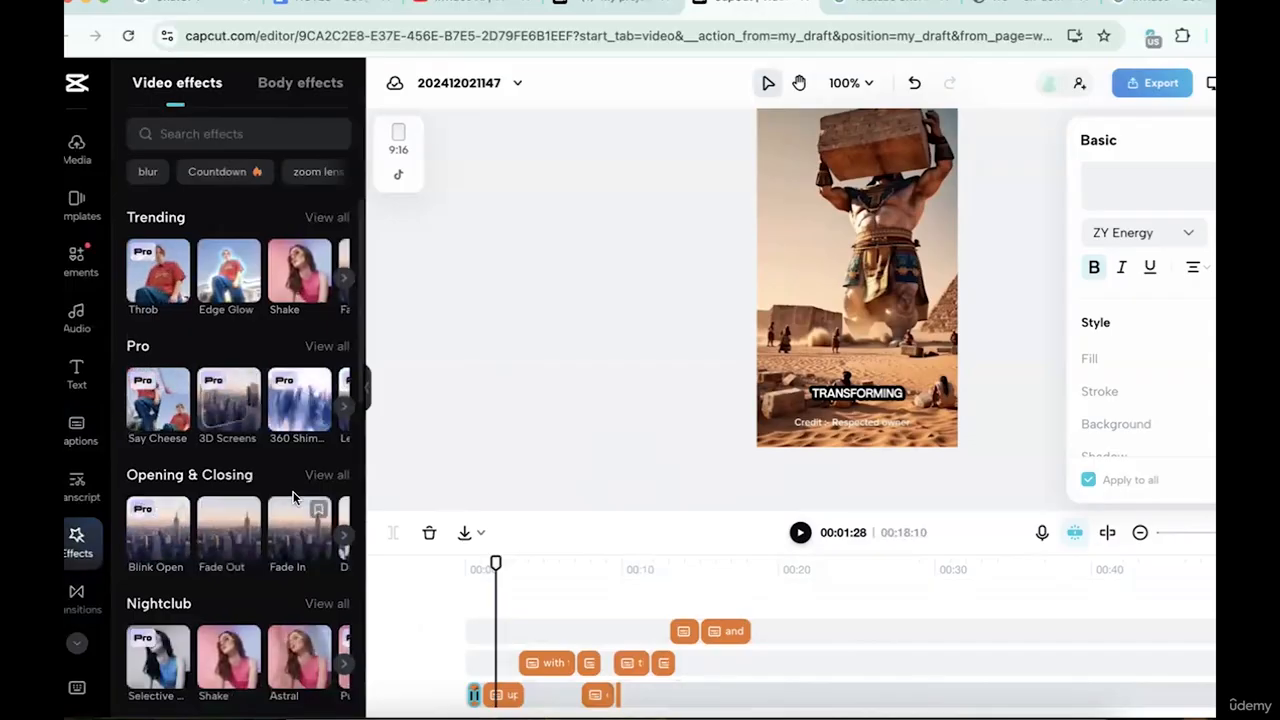
scroll(263, 478, "down", 5)
scroll(263, 478, "down", 1)
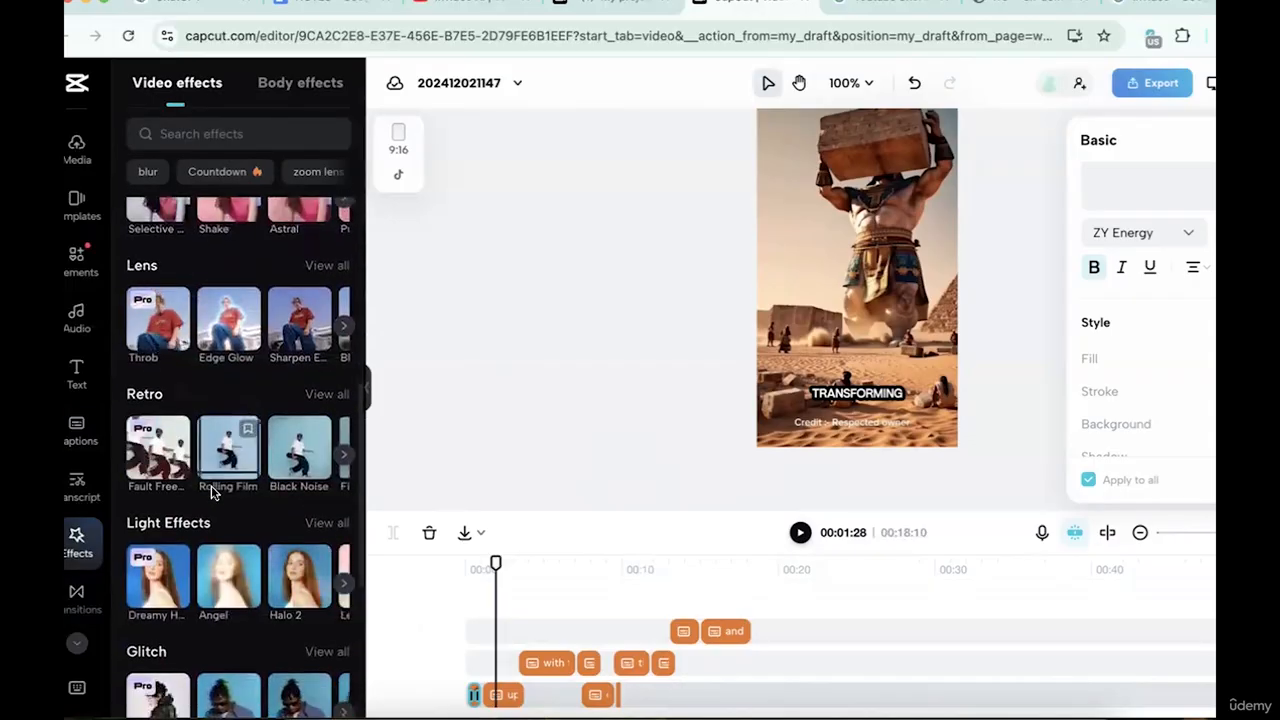
left_click(323, 530)
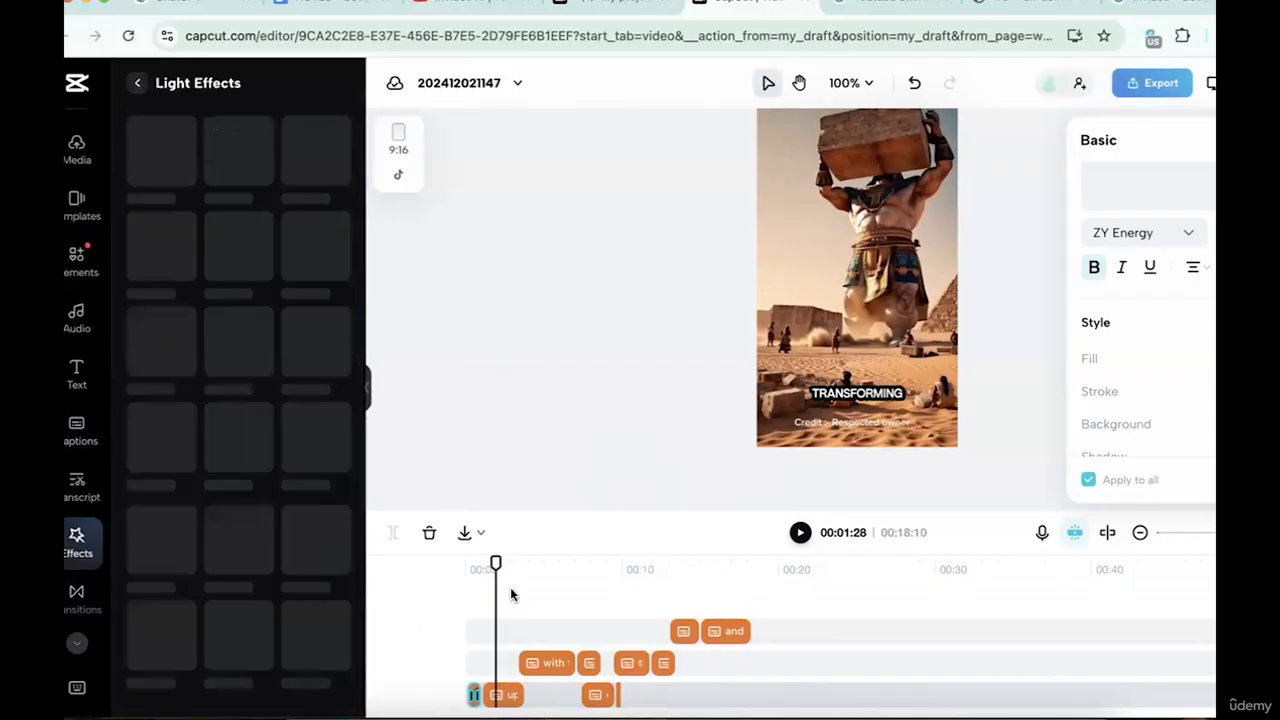
left_click_drag(495, 564, 450, 568)
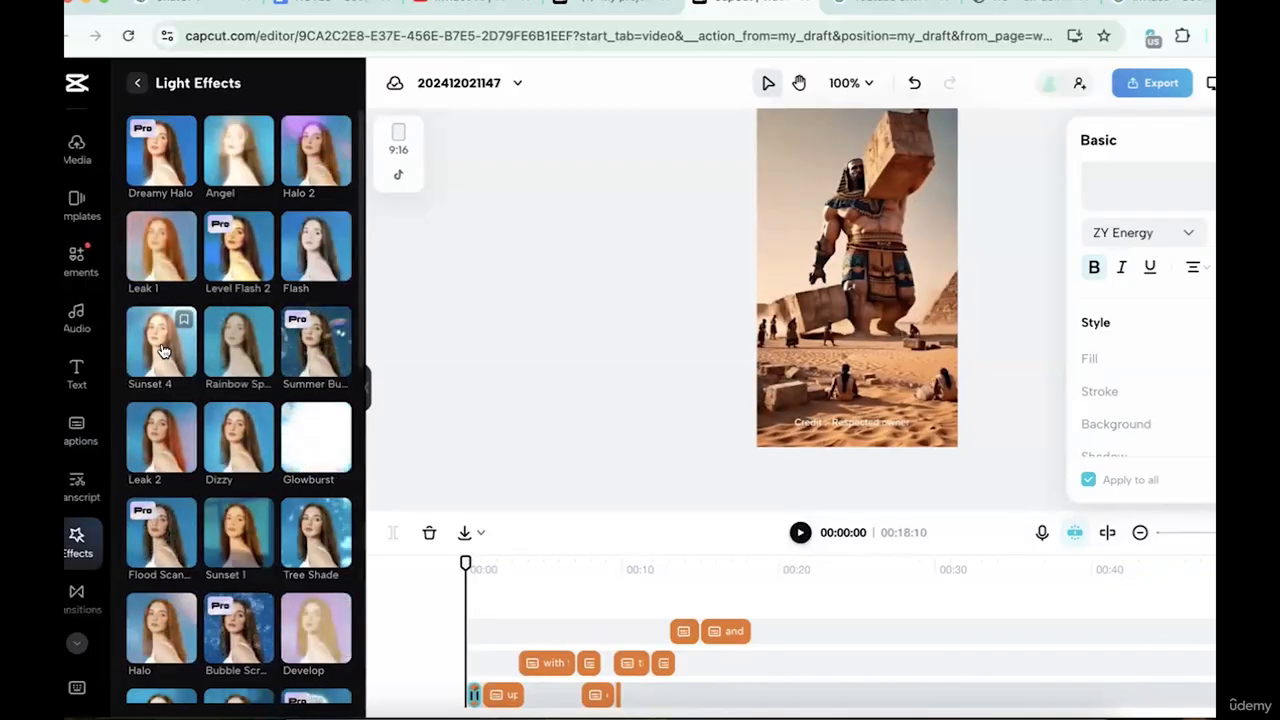
left_click_drag(162, 354, 751, 632)
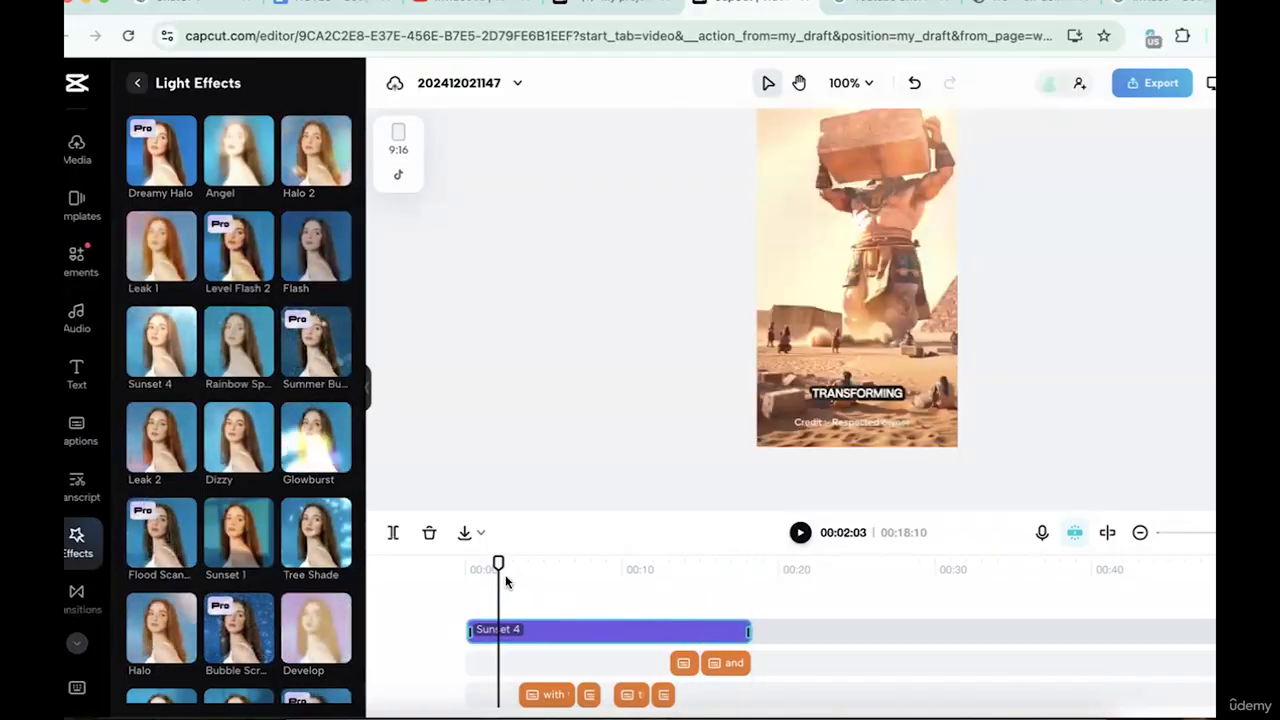
Play the video from the start to check the Sunset 4 effect across the clips, and return to the beginning.
left_click_drag(498, 564, 463, 564)
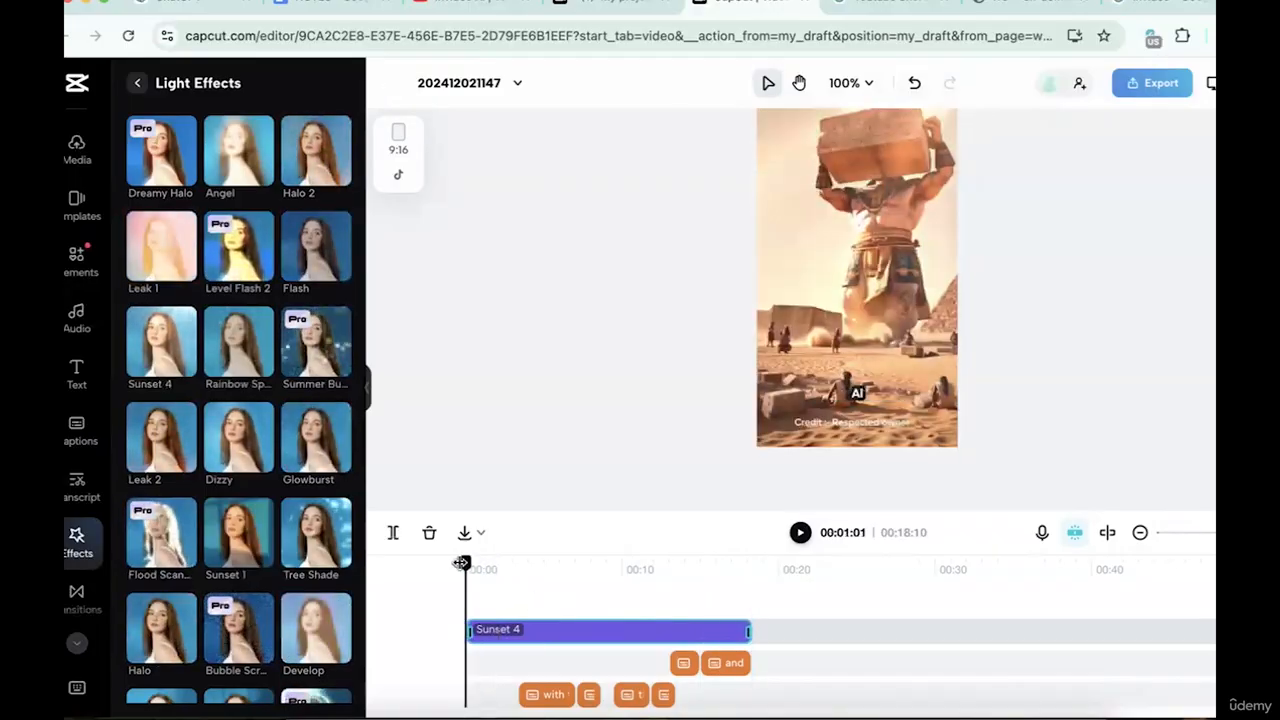
left_click(800, 533)
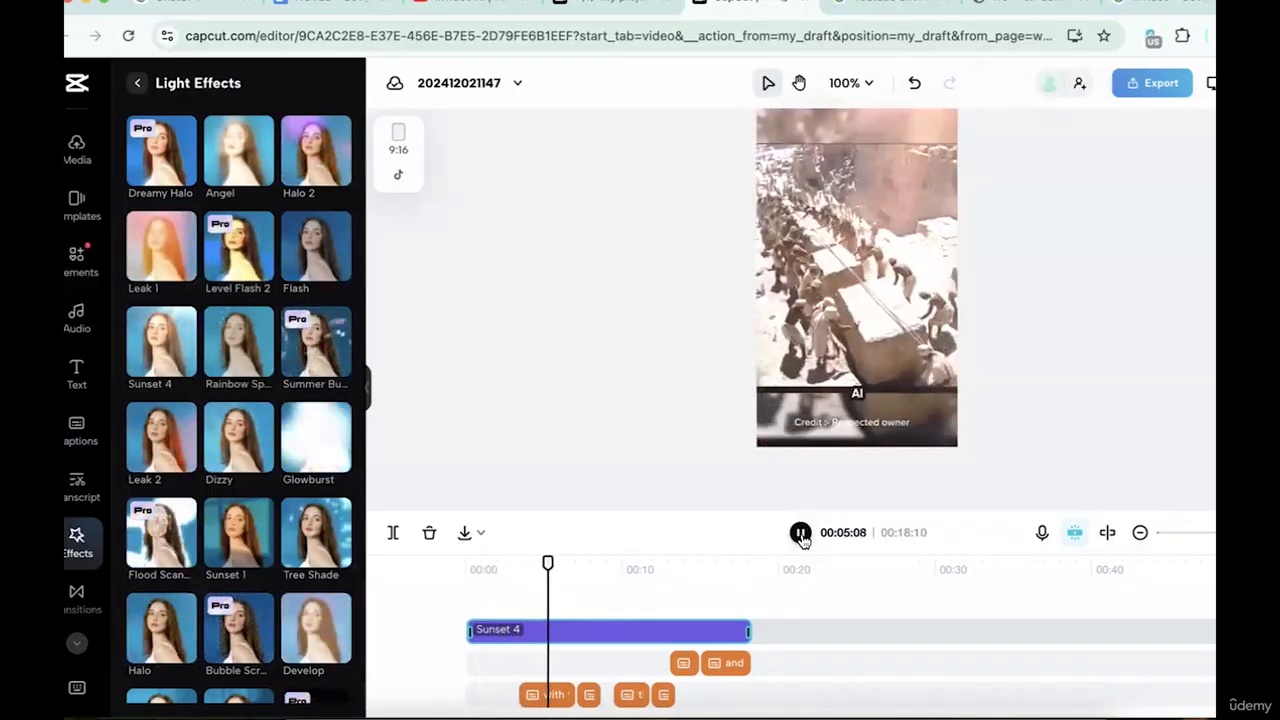
left_click(800, 533)
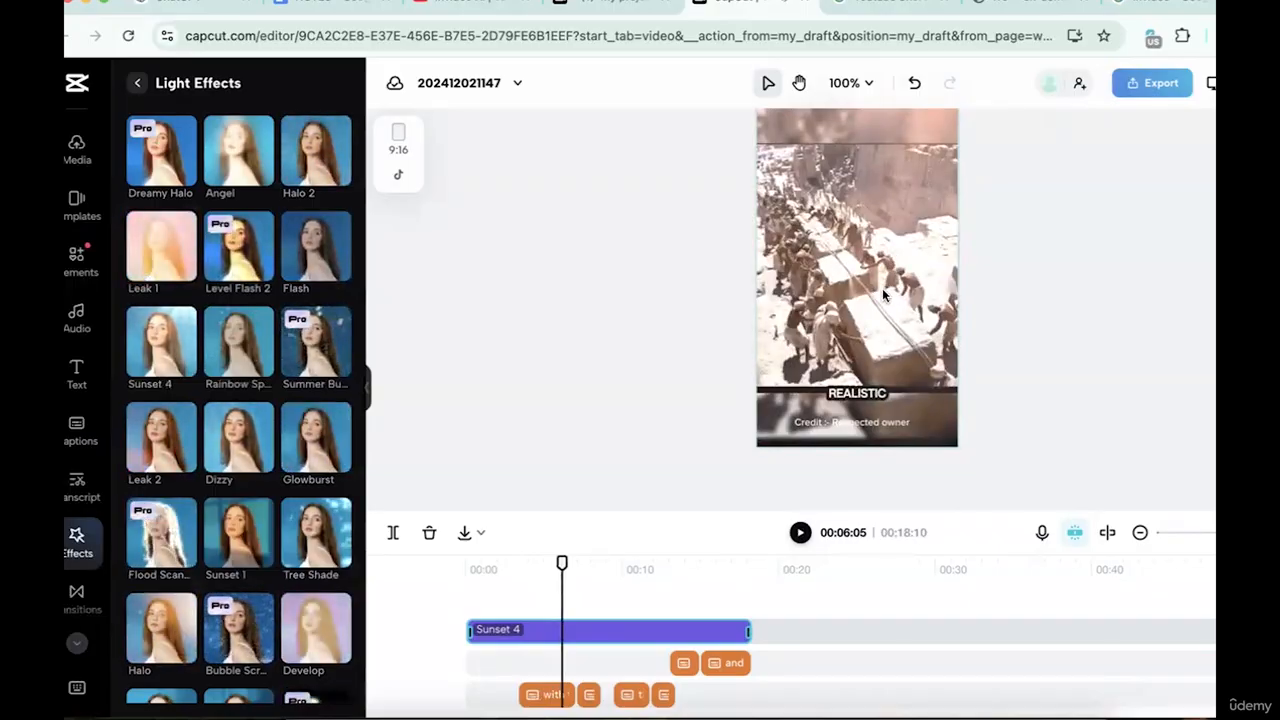
left_click(801, 533)
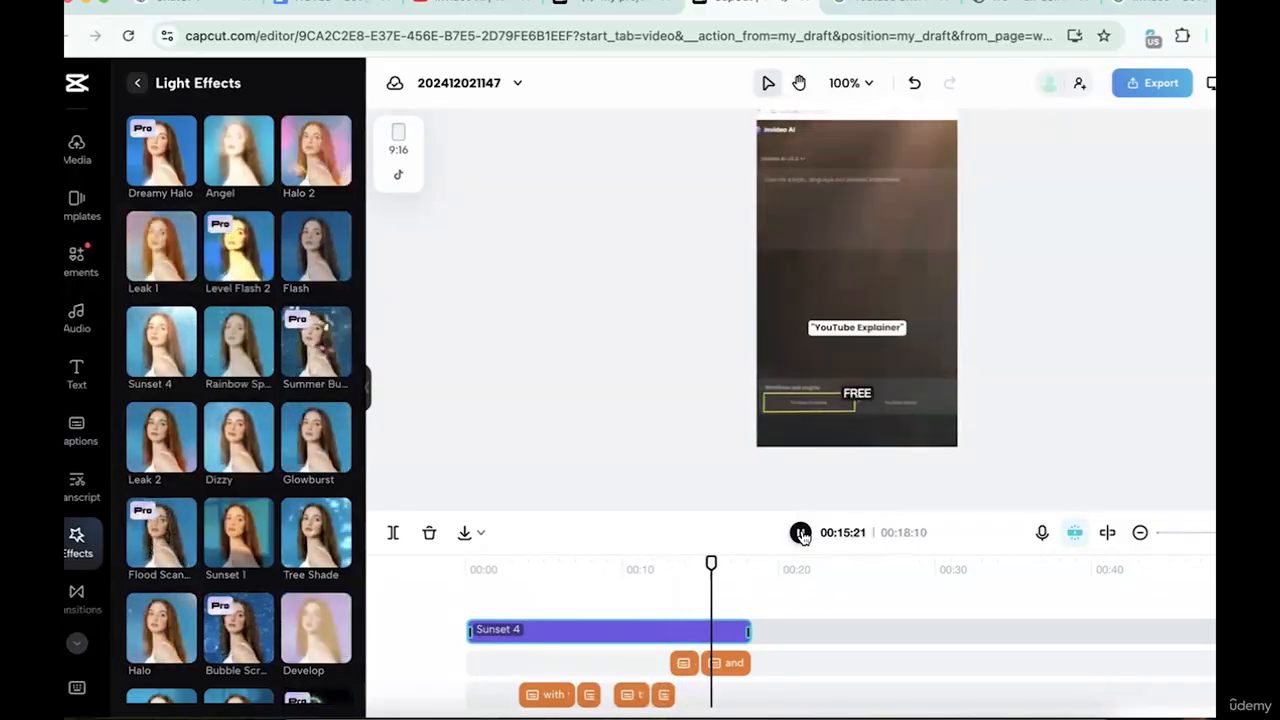
left_click(801, 533)
left_click(513, 568)
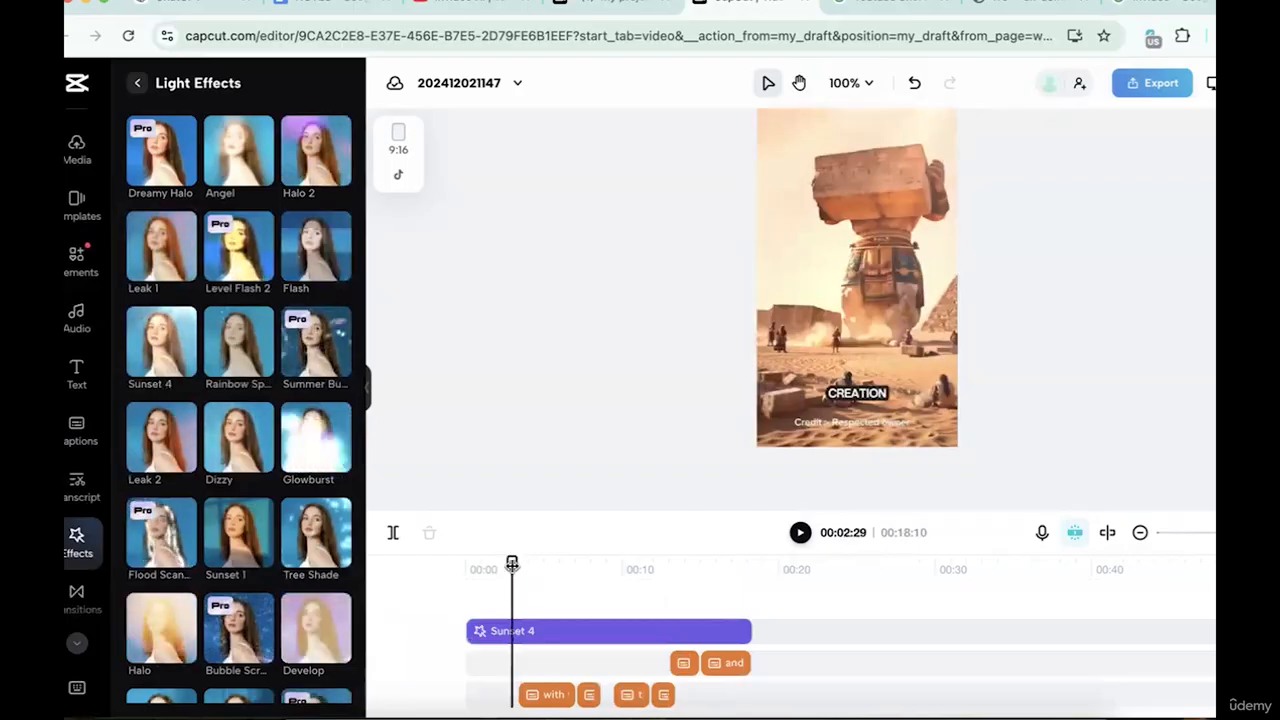
left_click_drag(512, 565, 466, 565)
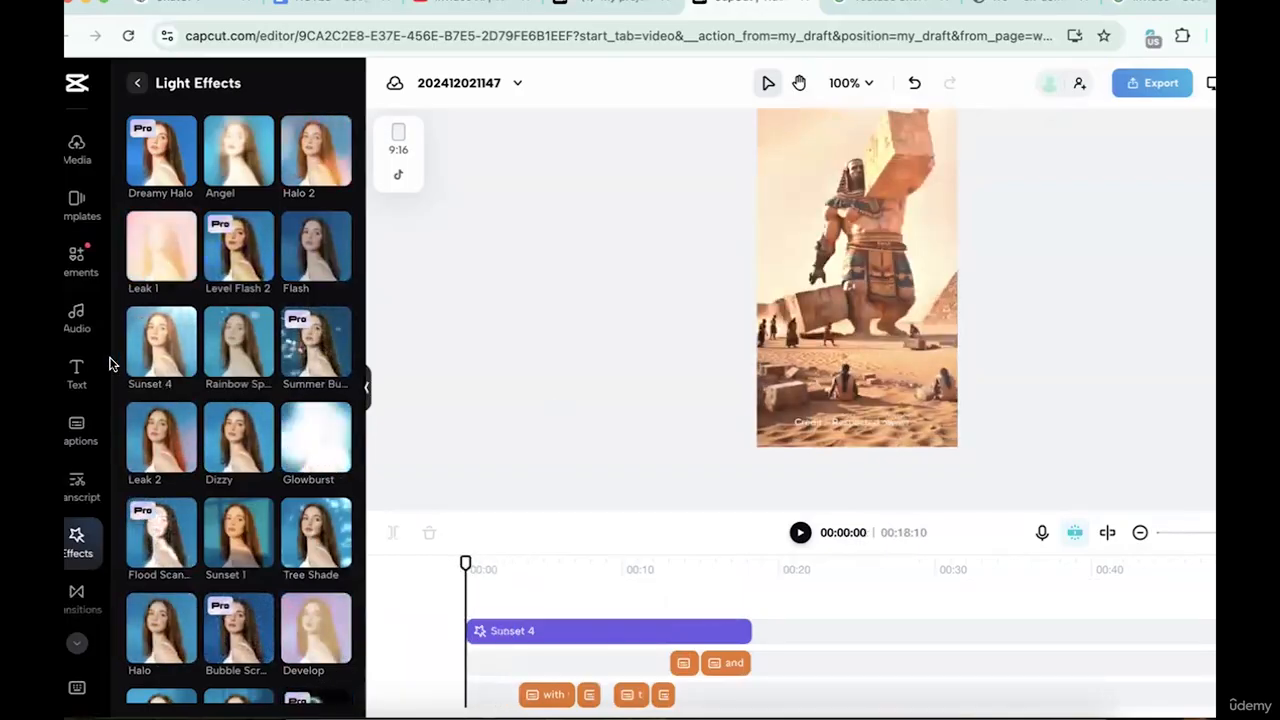
Switch to ChatGPT and ask for background music ideas to make the short based on the above script go viral.
left_click(77, 320)
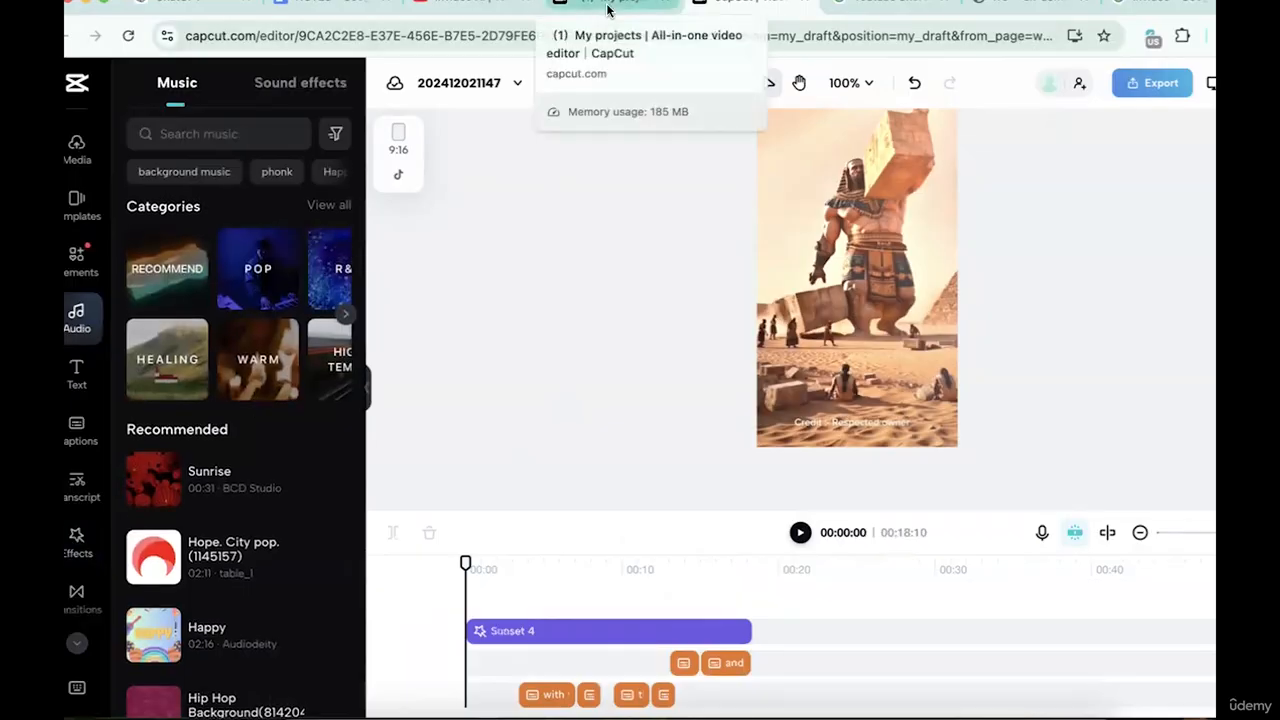
left_click(239, 14)
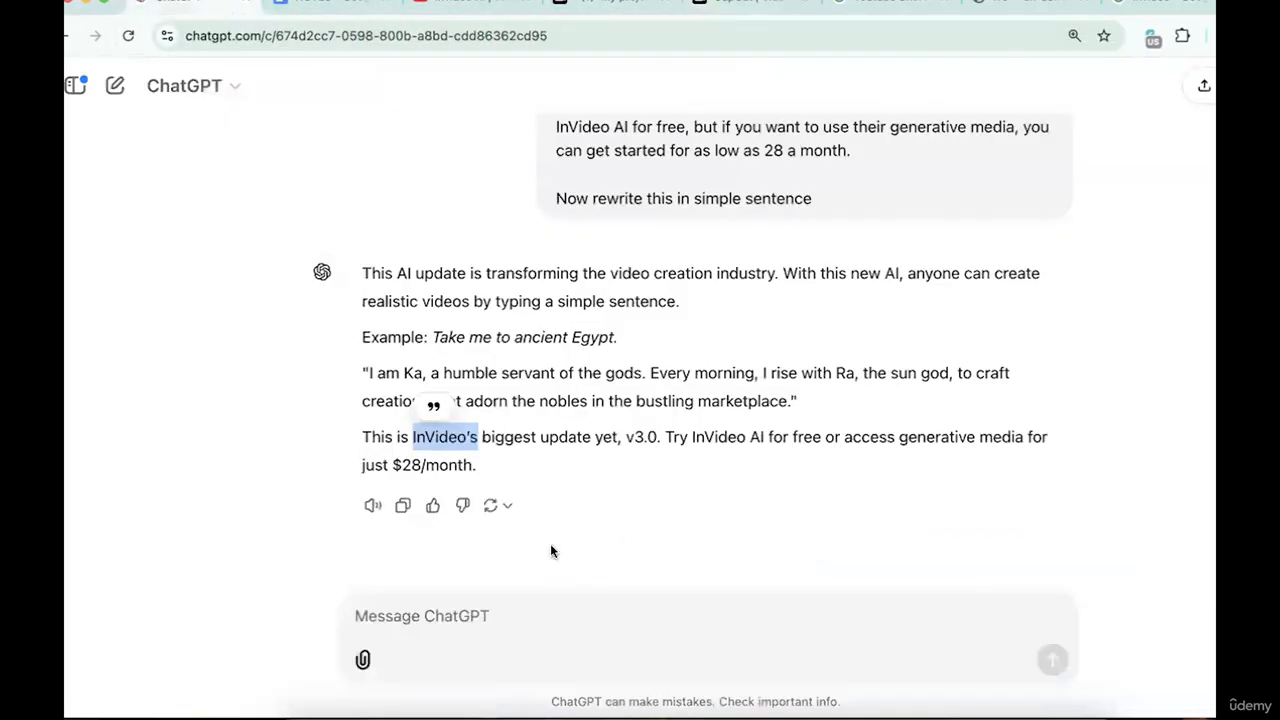
left_click(431, 603)
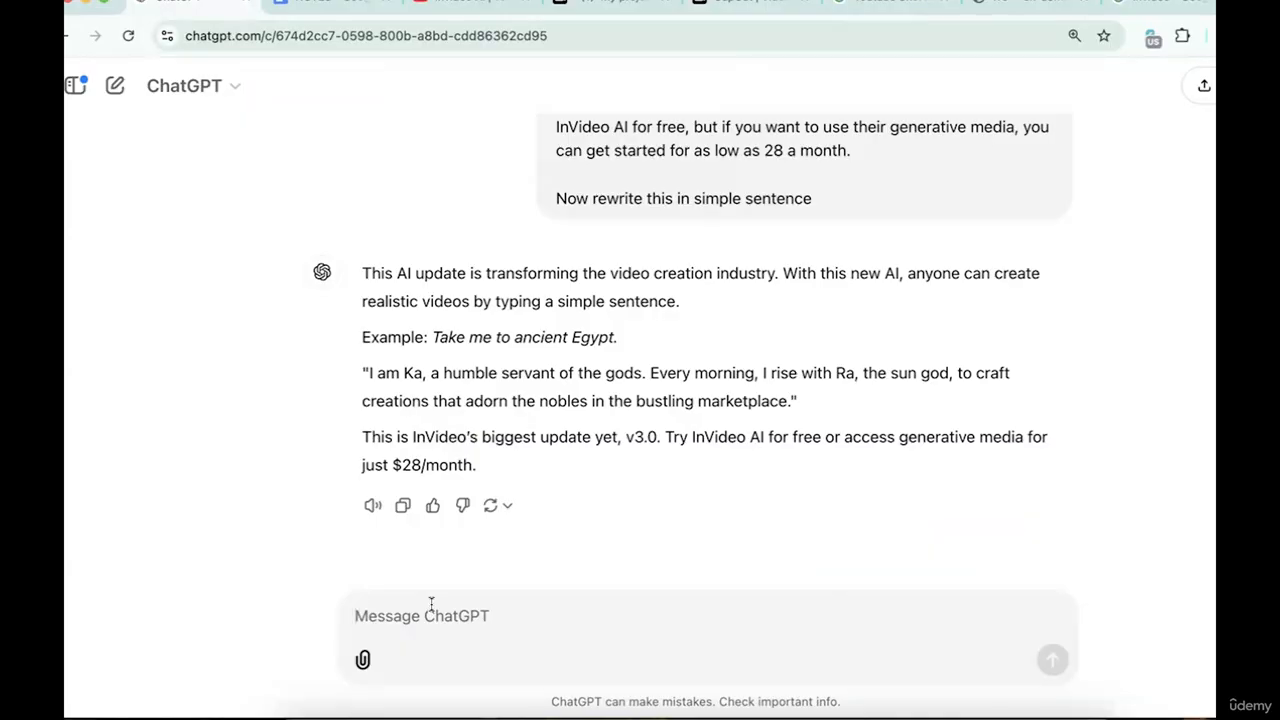
type("I am")
type("creating a short based on above script,  I need some background music idea so that my video get viral")
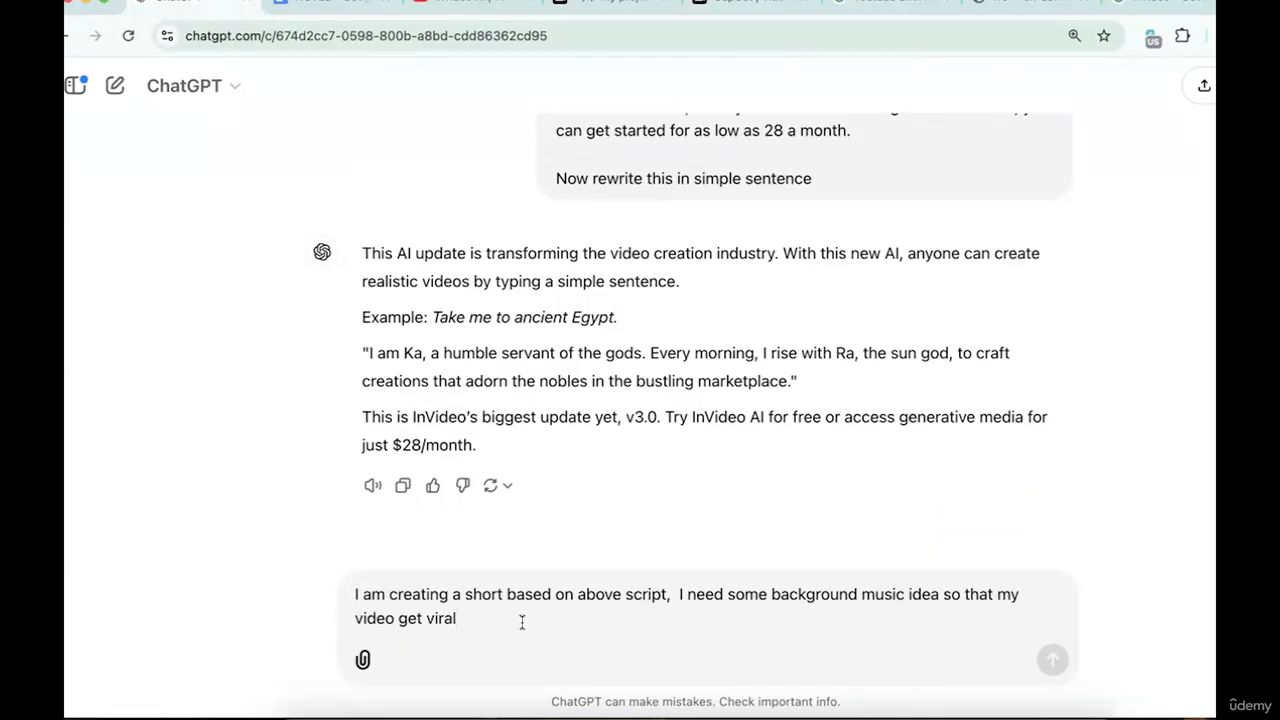
key("Return")
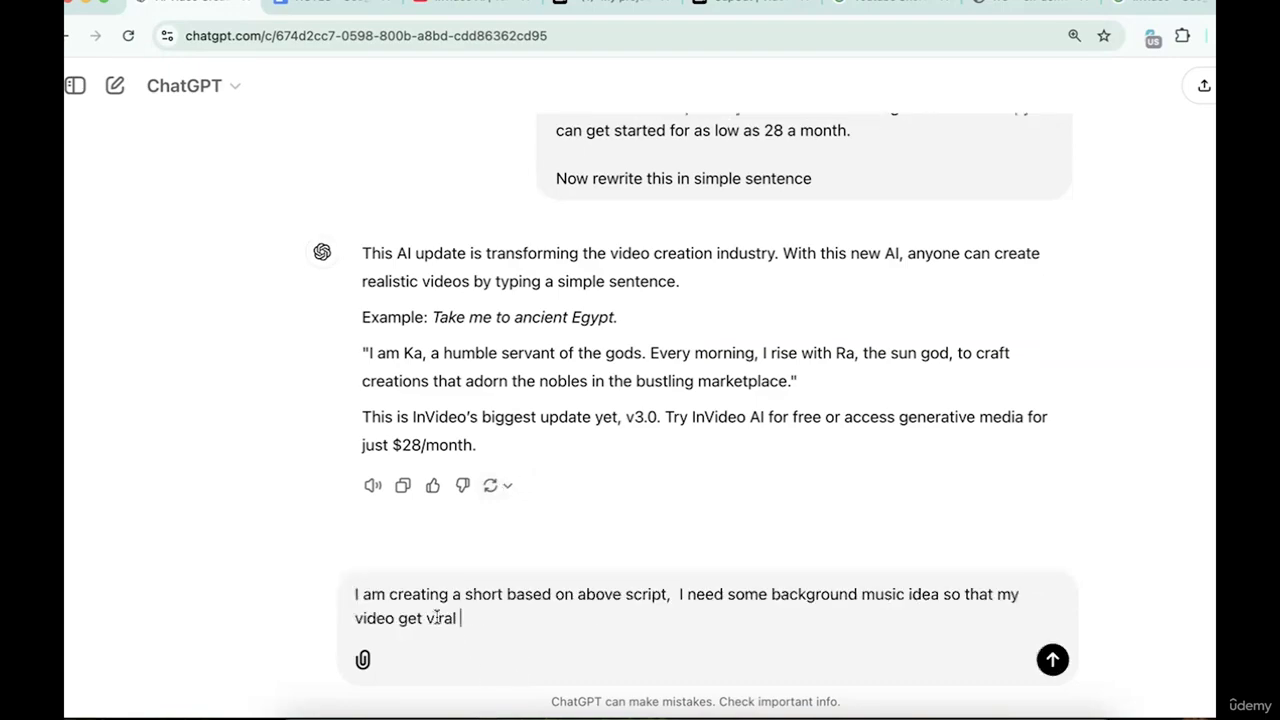
left_click(1054, 672)
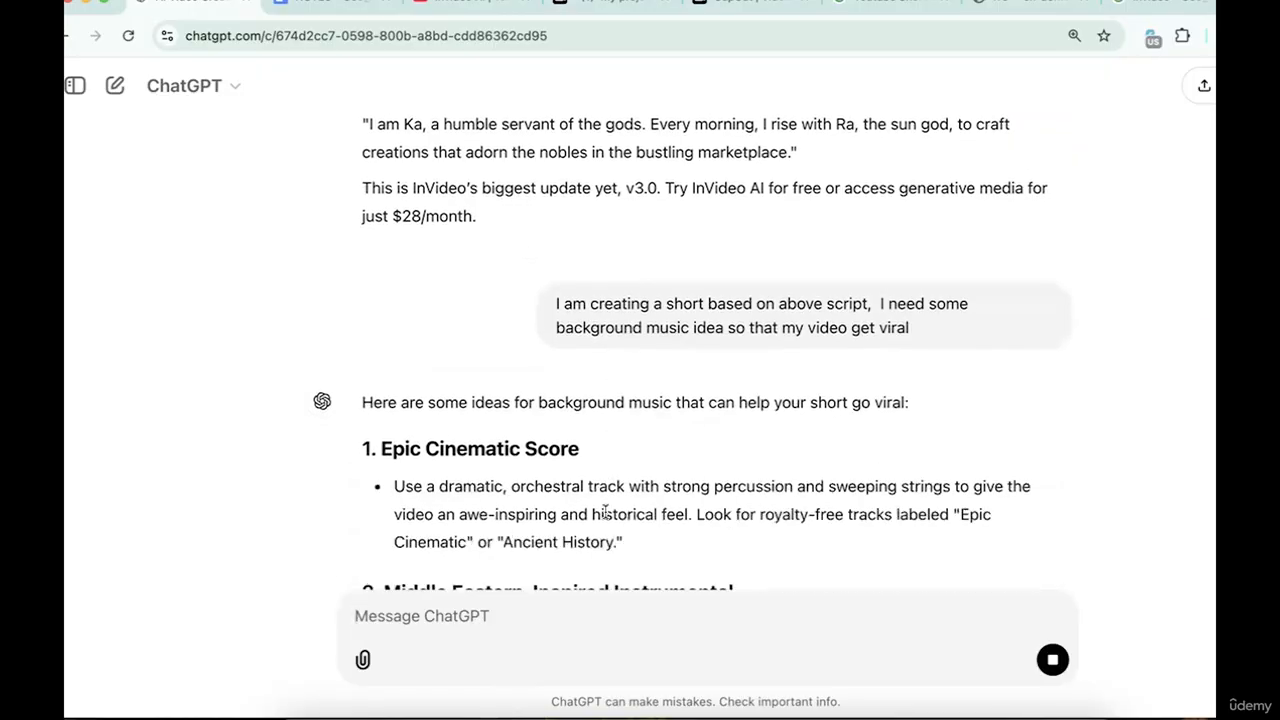
Read ChatGPT's music suggestions and copy the heading "Epic Cinematic Score".
scroll(474, 329, "up", 3)
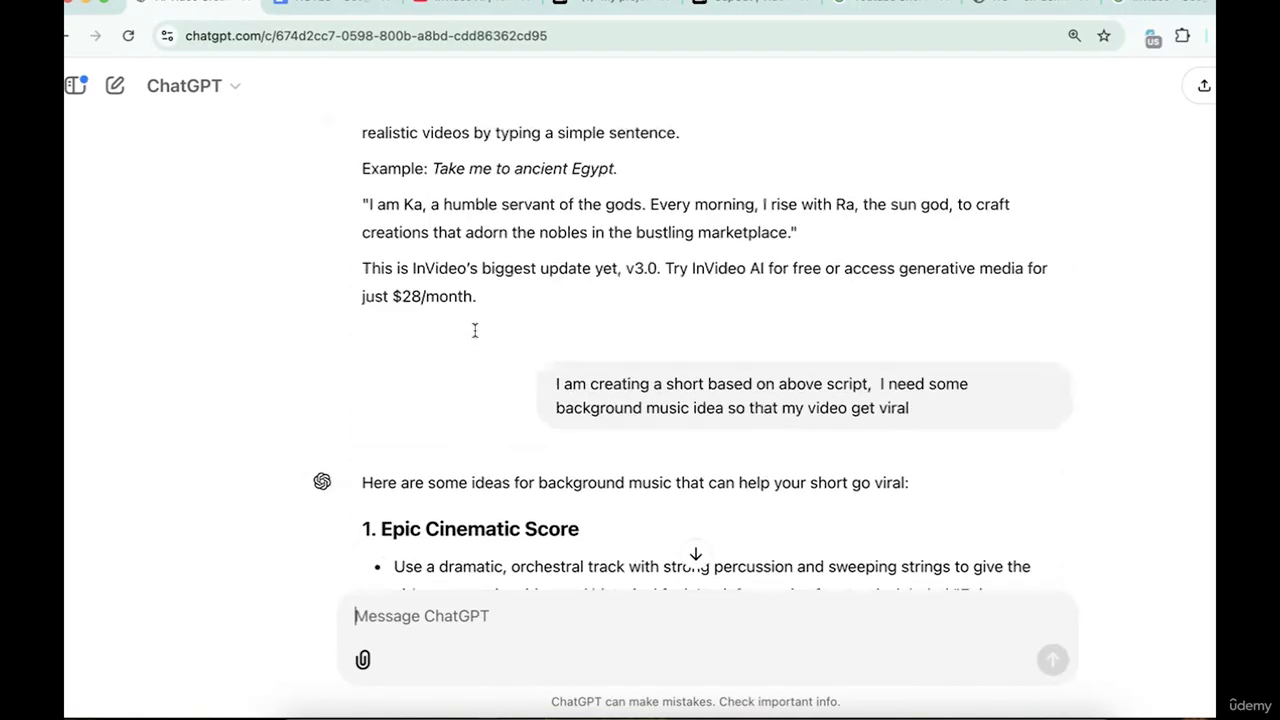
scroll(478, 339, "down", 2)
scroll(453, 364, "down", 3)
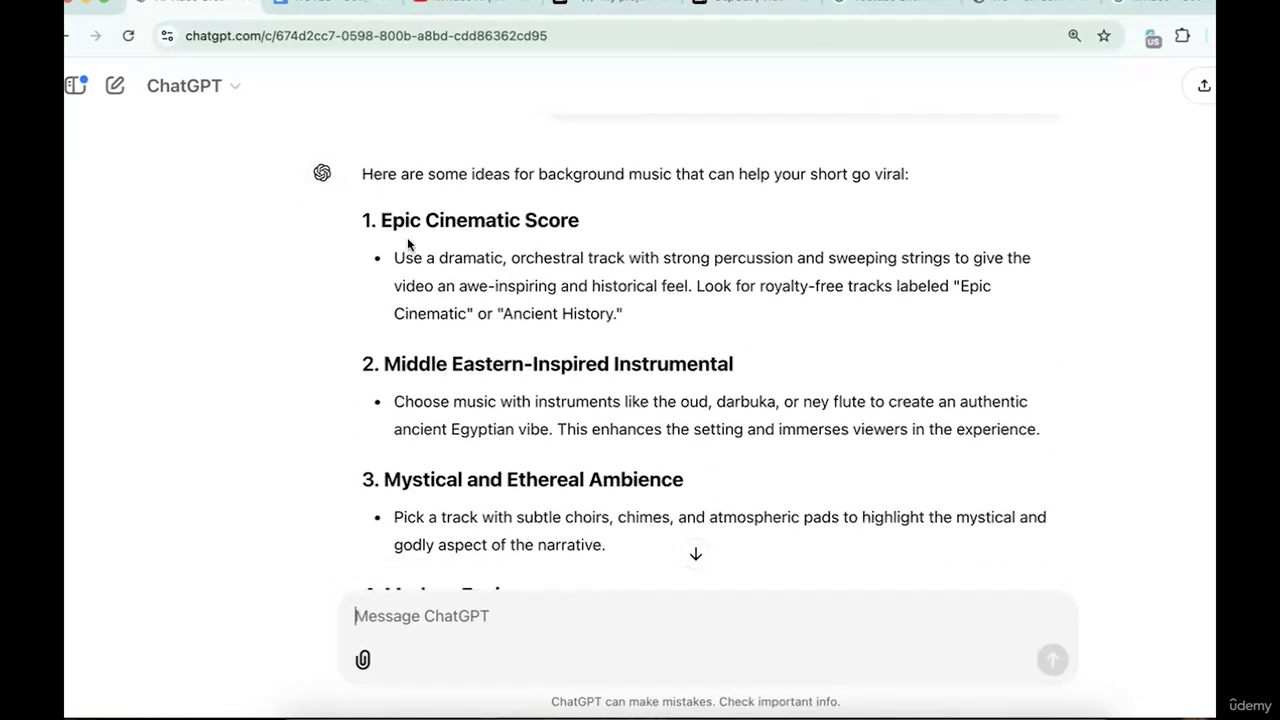
left_click_drag(385, 224, 580, 224)
key("ctrl+c")
Open Pixabay in a new browser tab and search its music library for "Epic Cinematic Score".
key("ctrl+t")
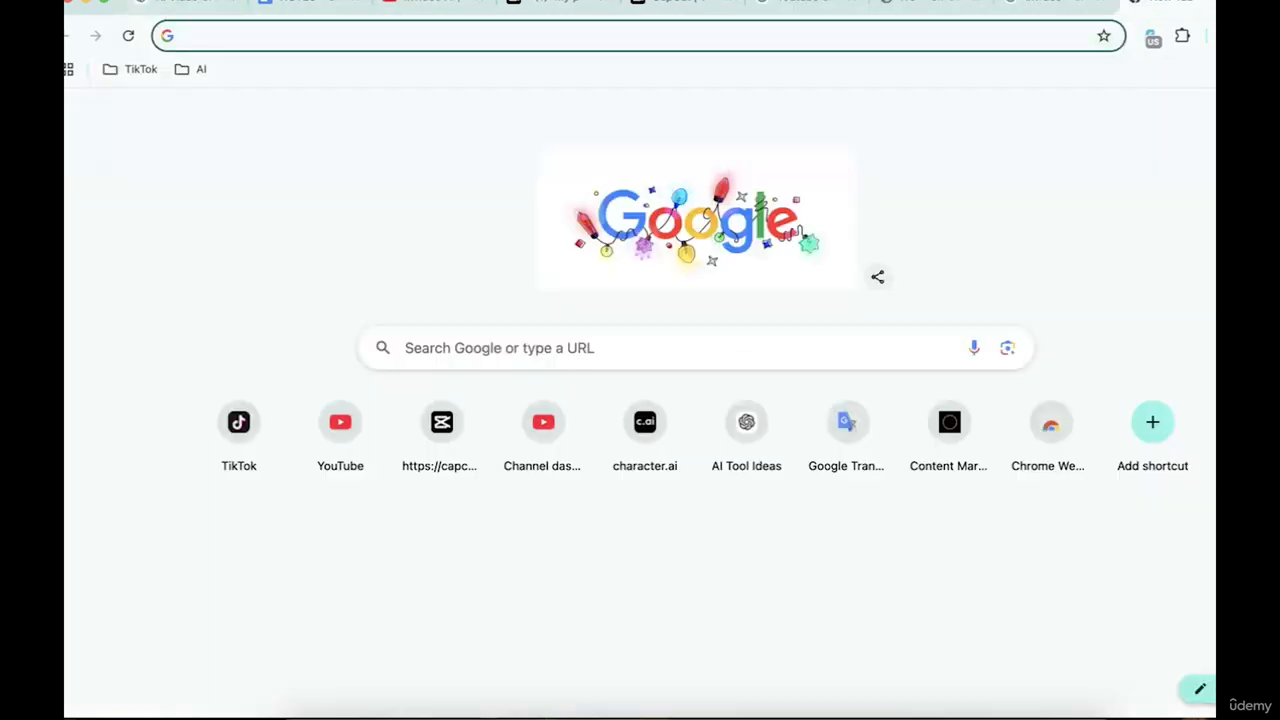
type("pixabay")
key("Return")
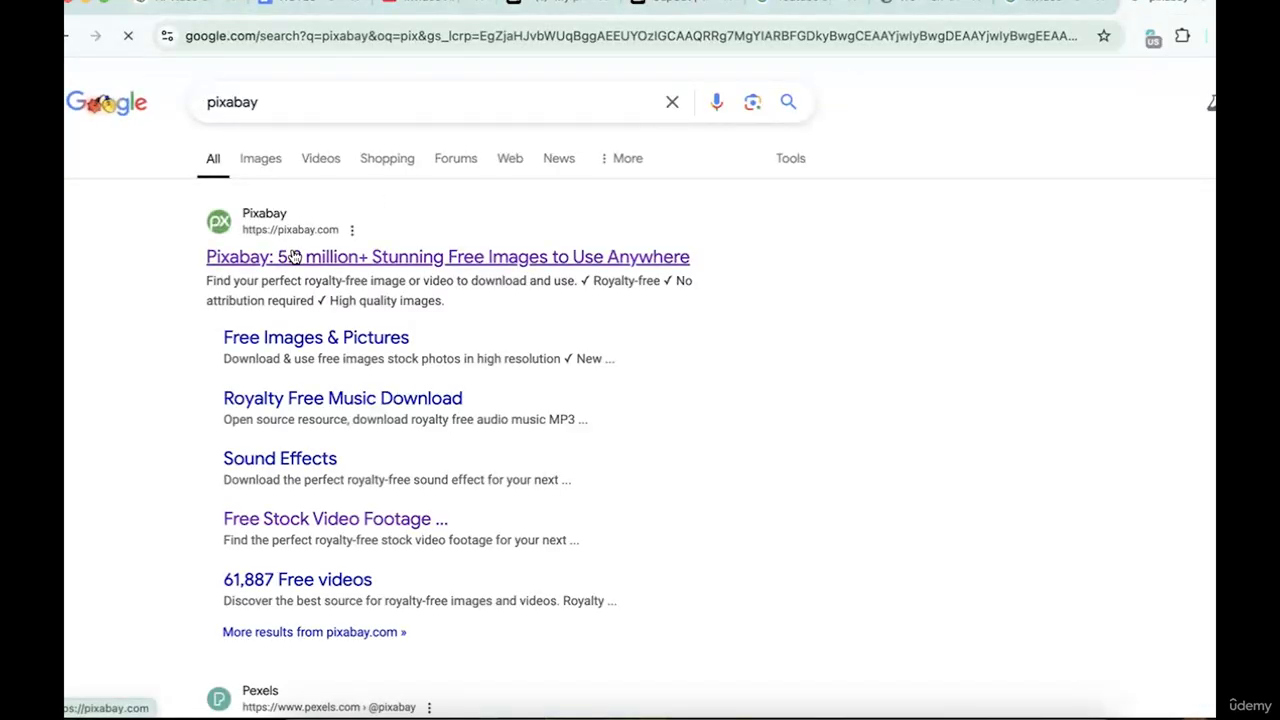
left_click(295, 257)
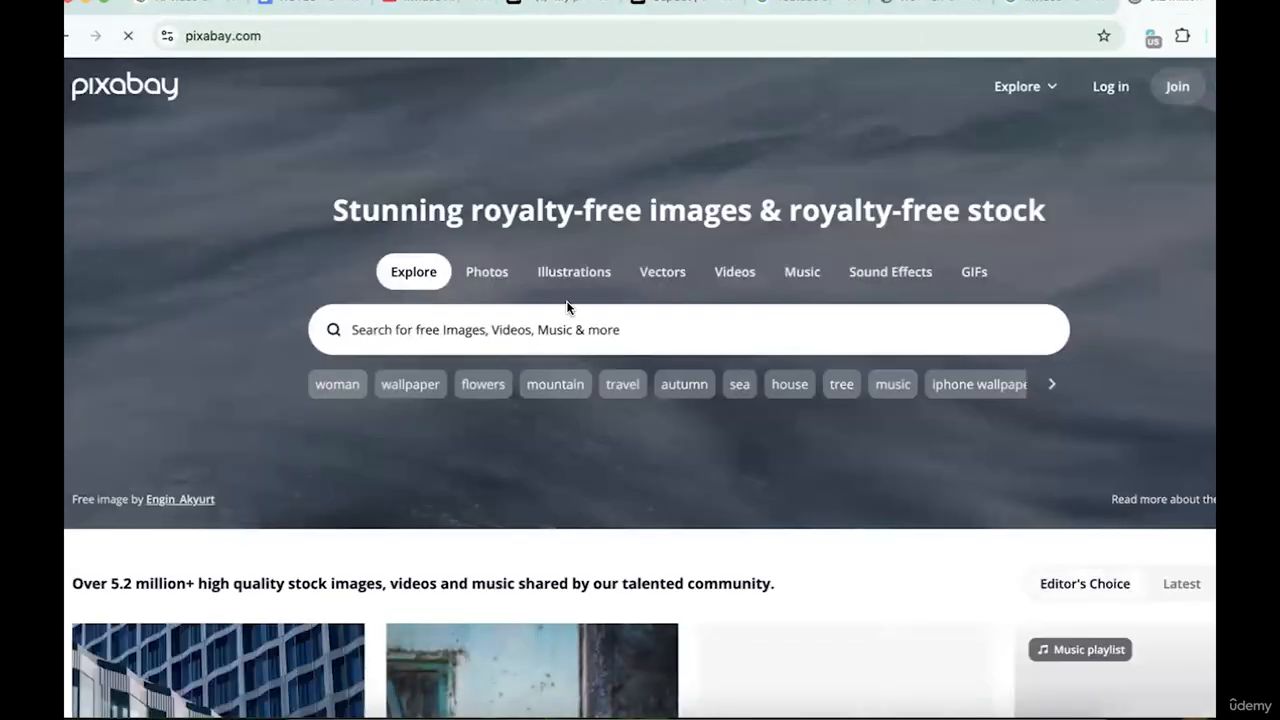
left_click(802, 272)
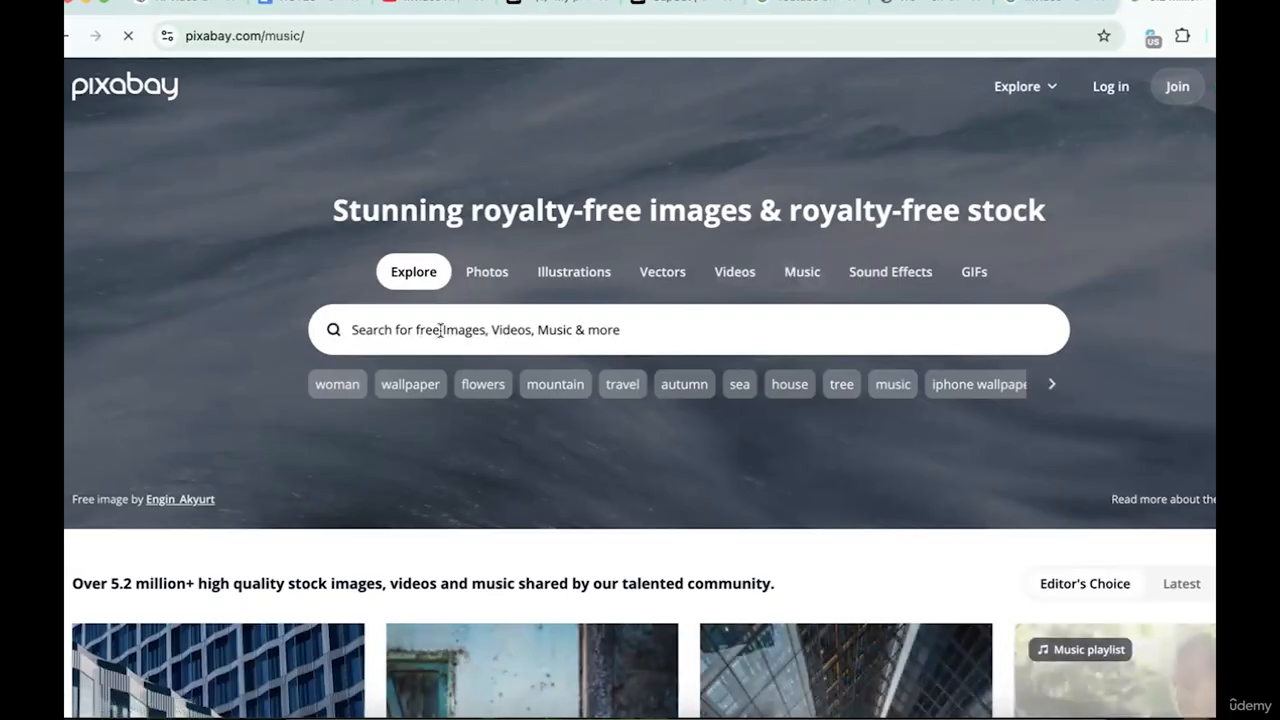
key("ctrl+v")
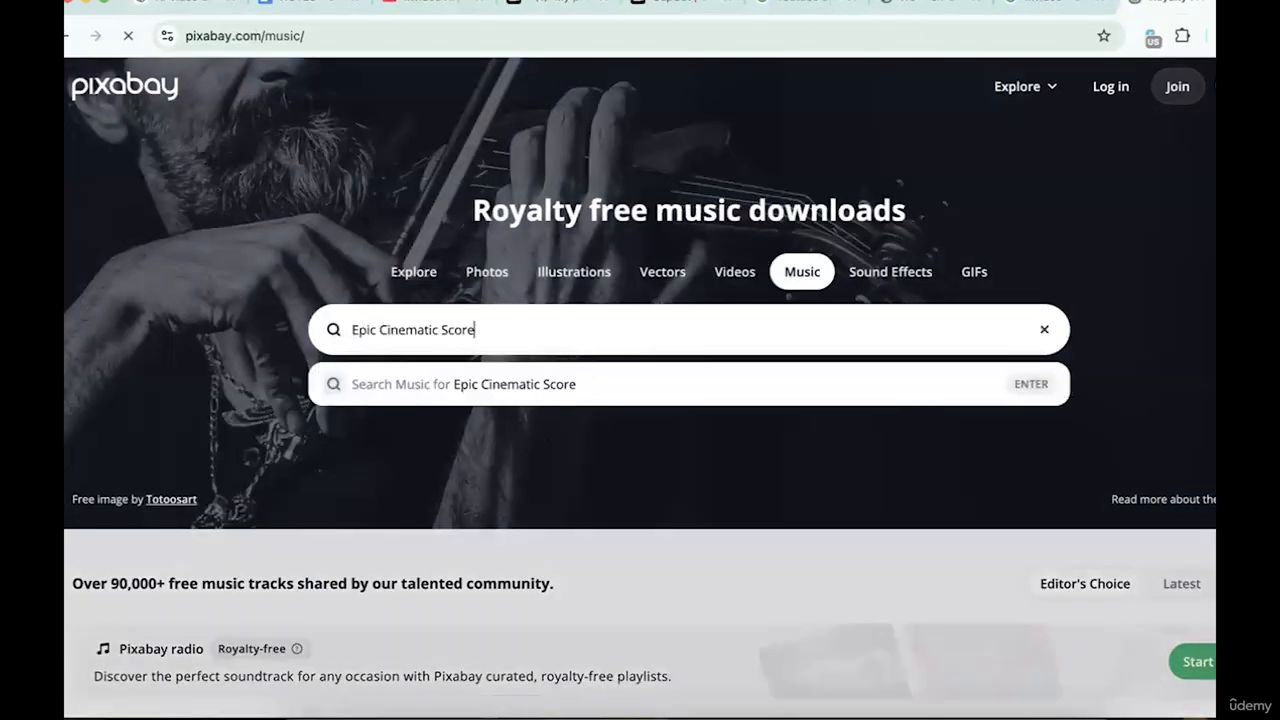
key("Return")
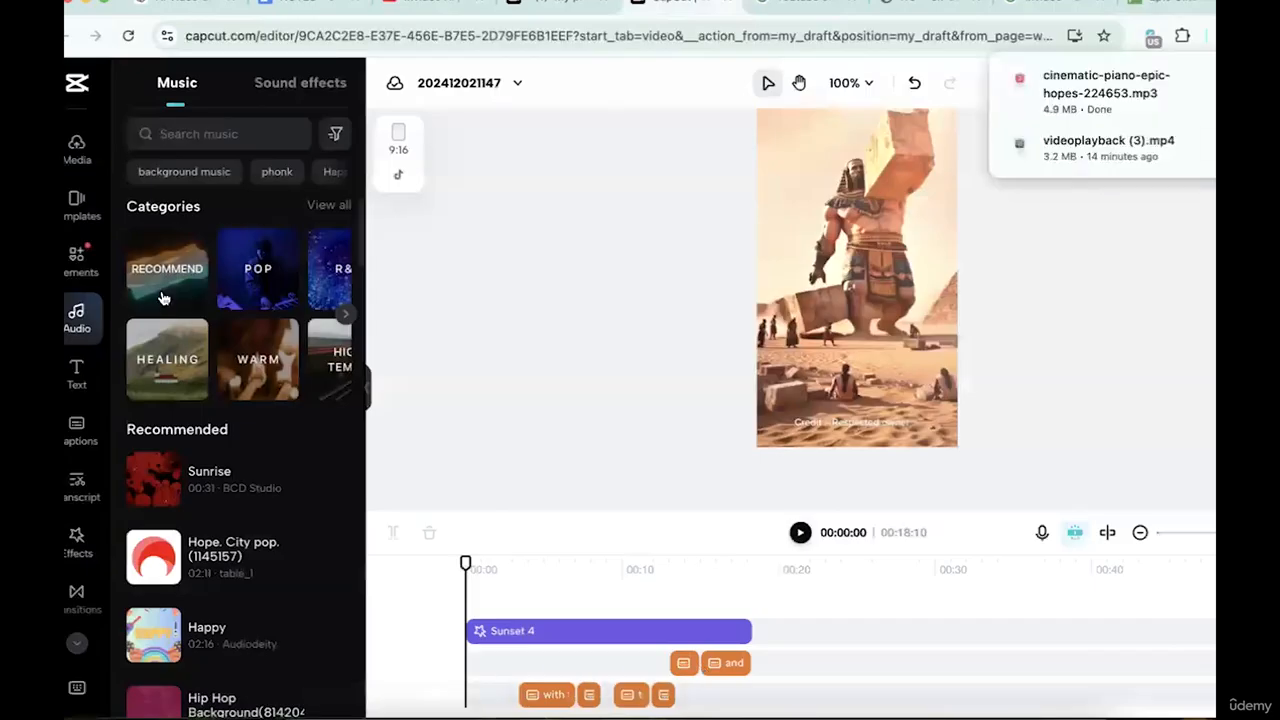
Upload cinematic-piano-epic-hopes-224653.mp3 to the CapCut project's media and add it to the timeline from 00:00 as background music.
left_click(77, 148)
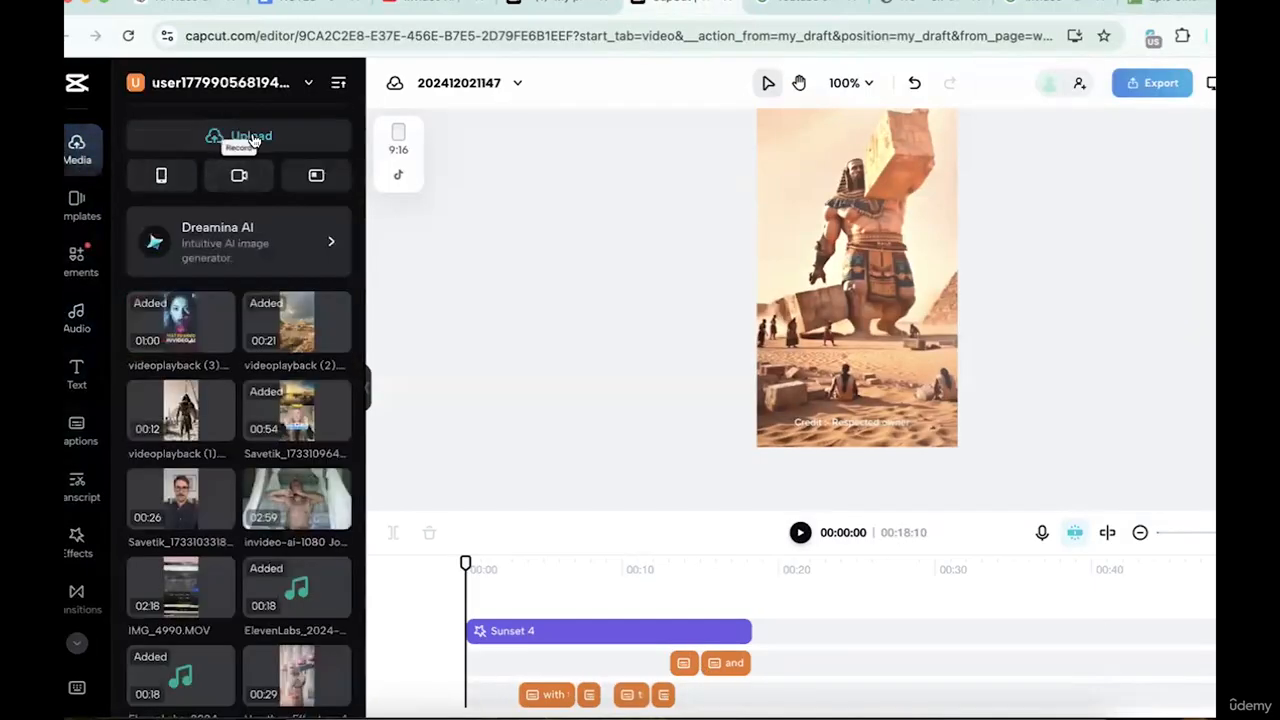
mouse_move(253, 138)
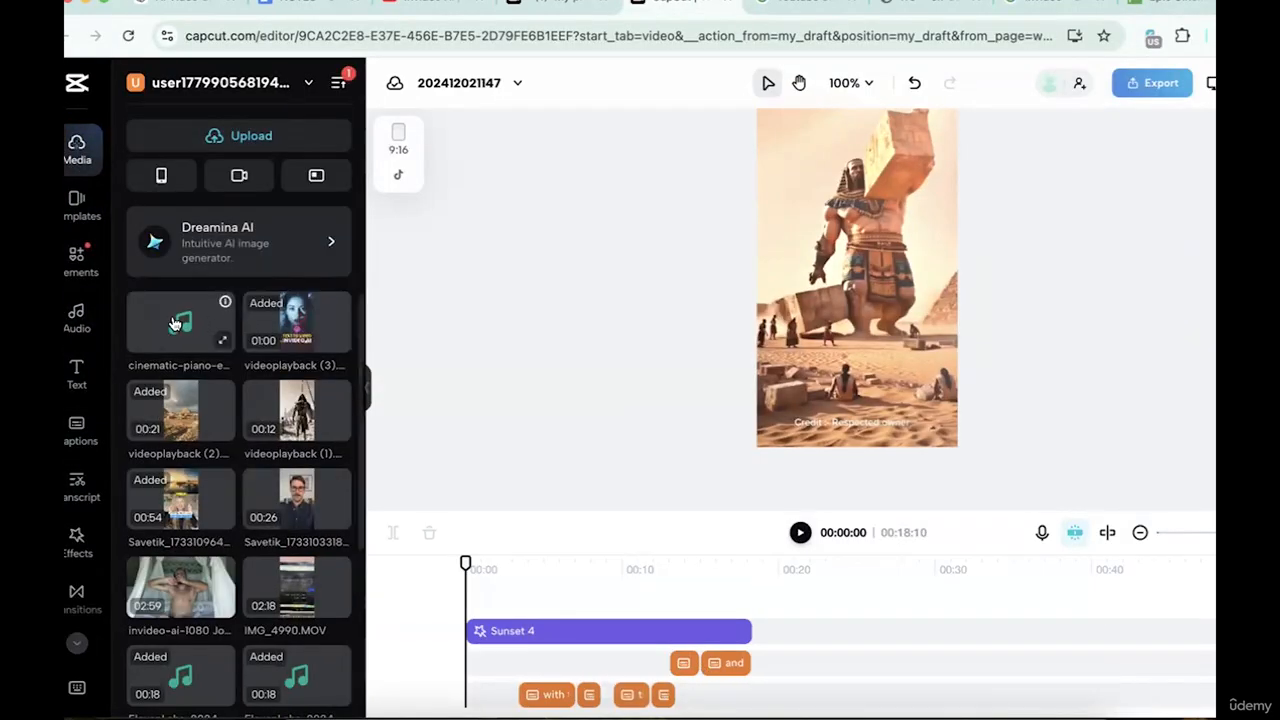
left_click_drag(180, 322, 481, 604)
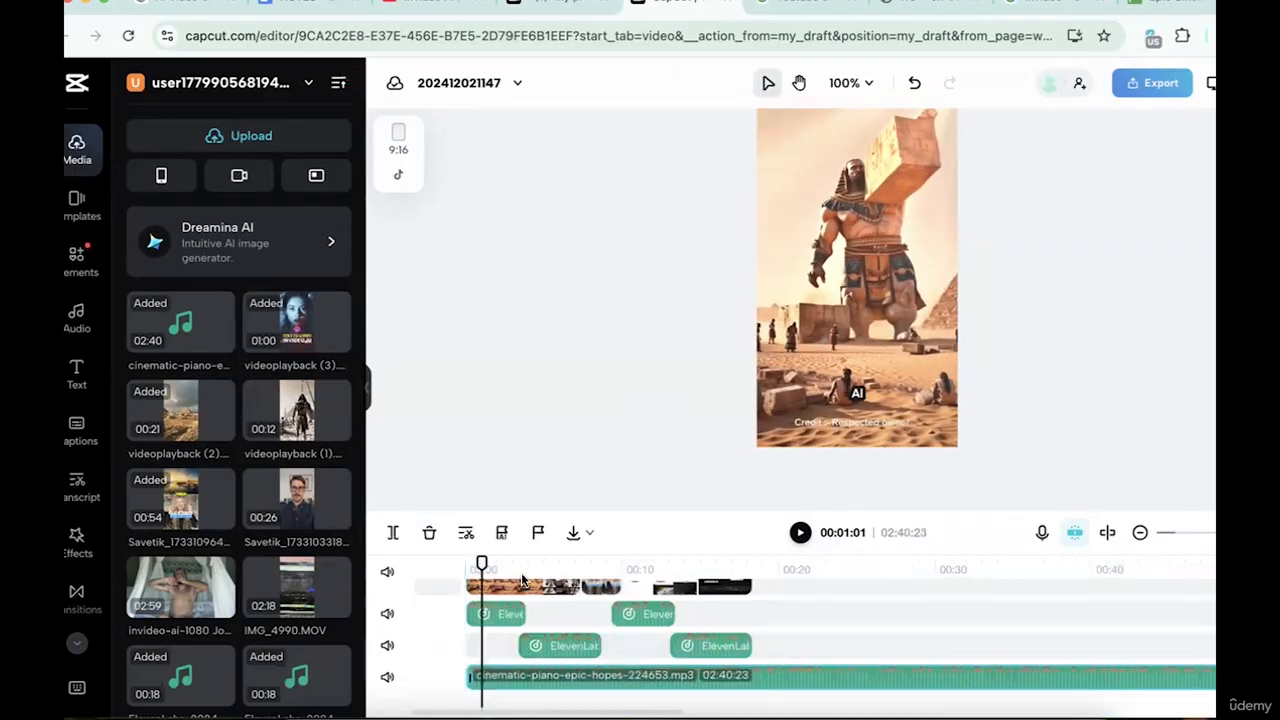
Set the background music to 2x speed and -16.1 dB volume while previewing it, and trim its end to about 00:18:11.
left_click_drag(481, 562, 466, 562)
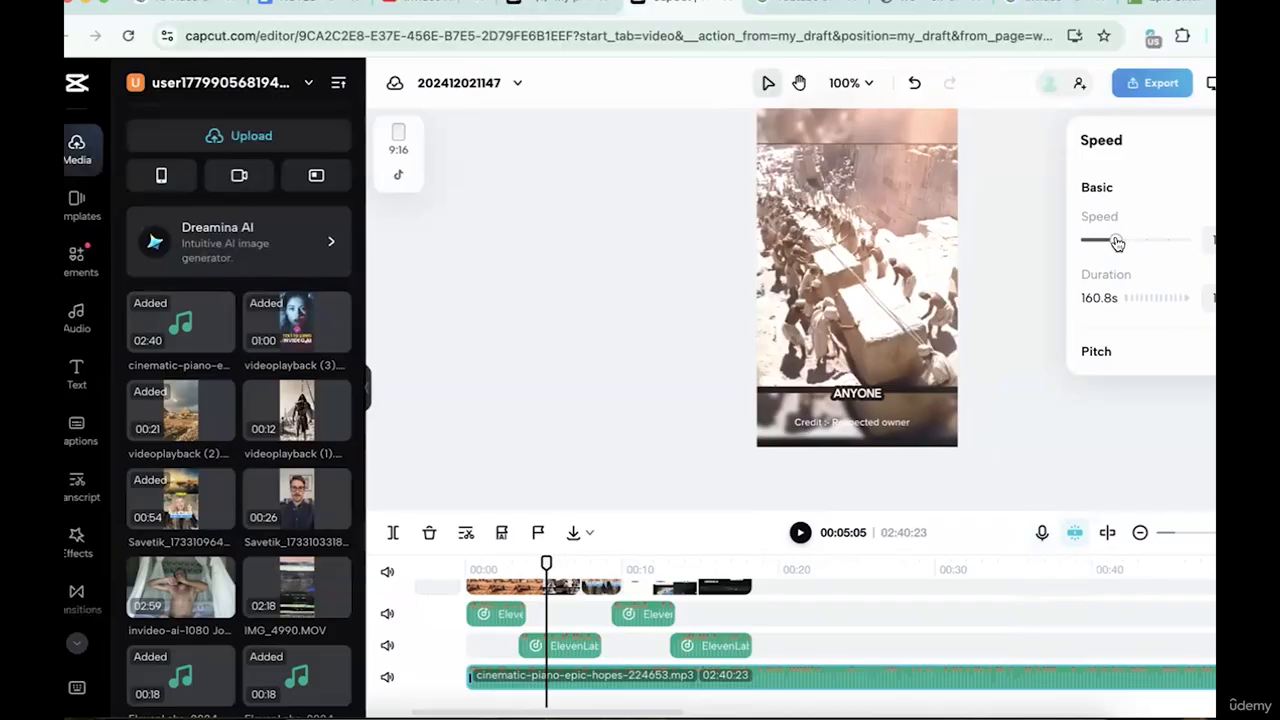
left_click(800, 532)
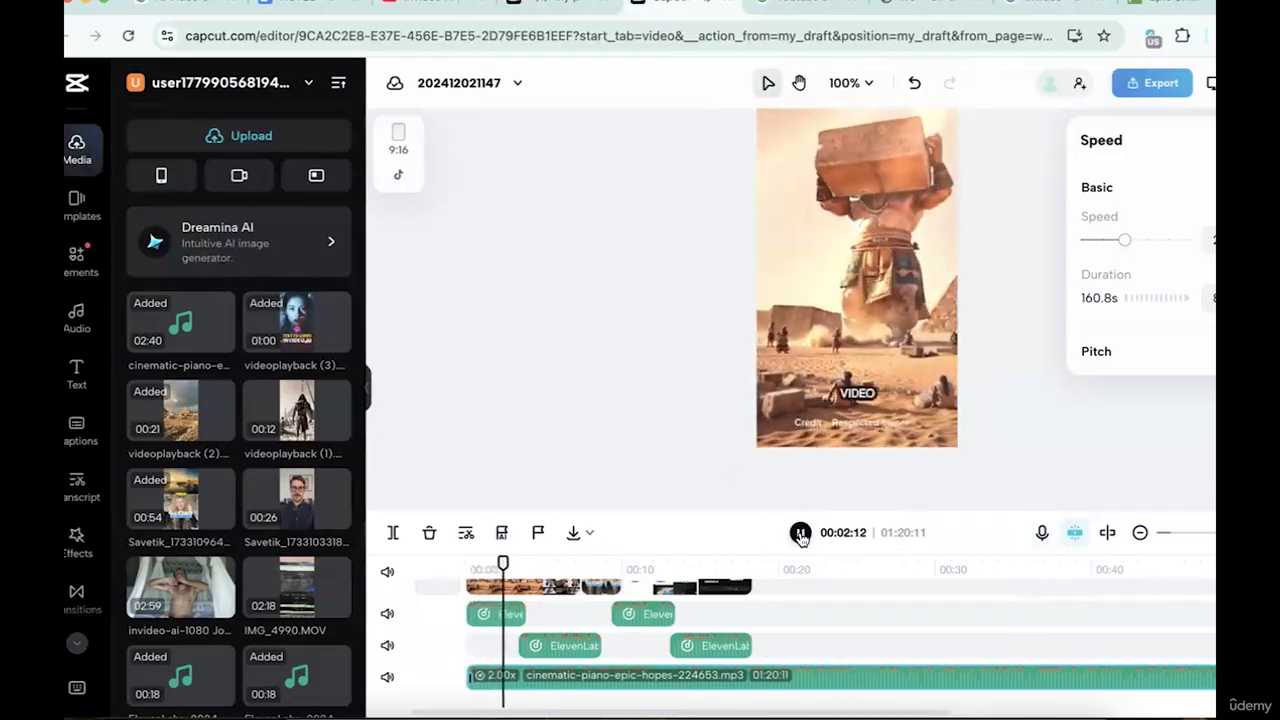
left_click(800, 532)
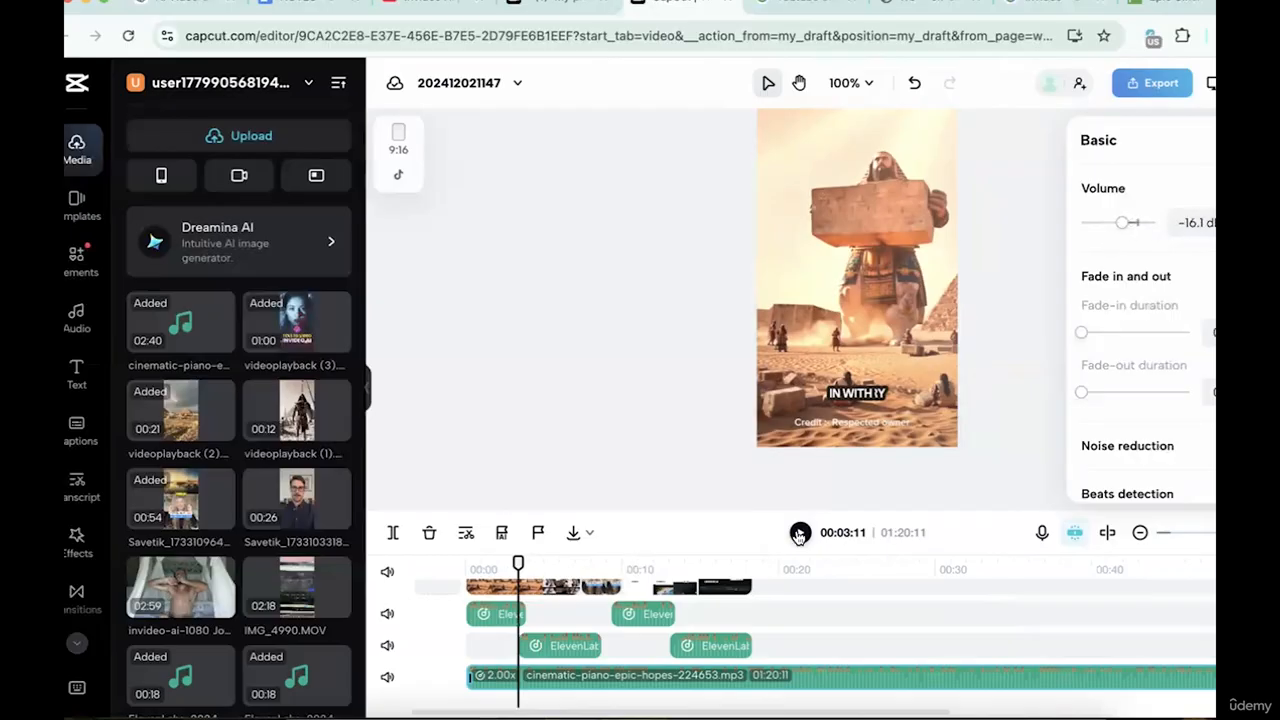
left_click(800, 532)
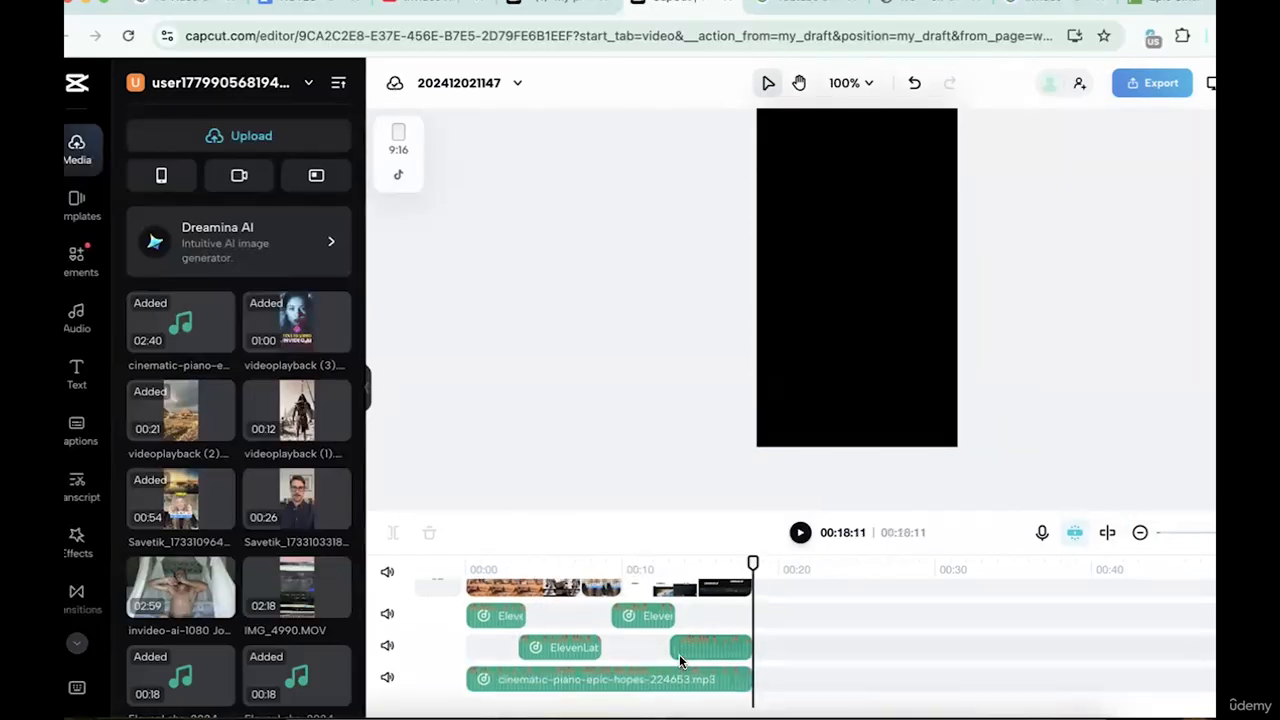
Check the effect, caption, video and audio tracks near the video's end, and return the playhead to 00:00.
scroll(679, 654, "up", 3)
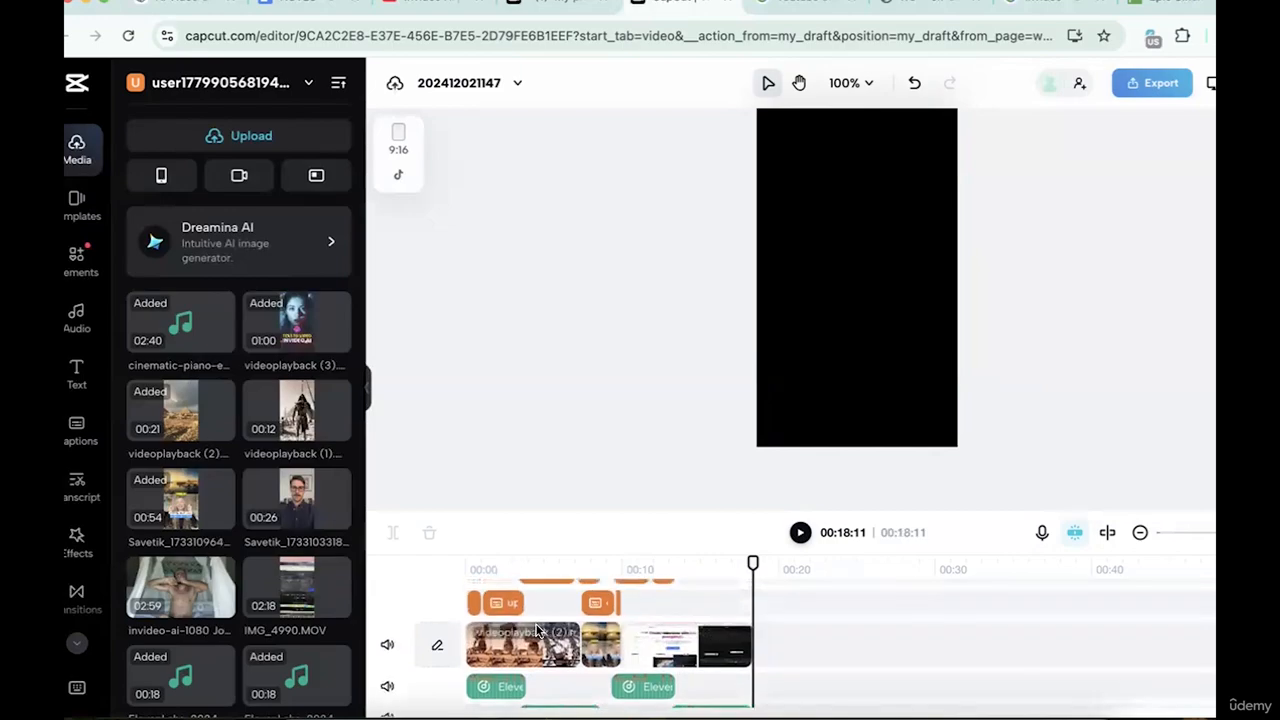
left_click(716, 570)
scroll(775, 643, "up", 3)
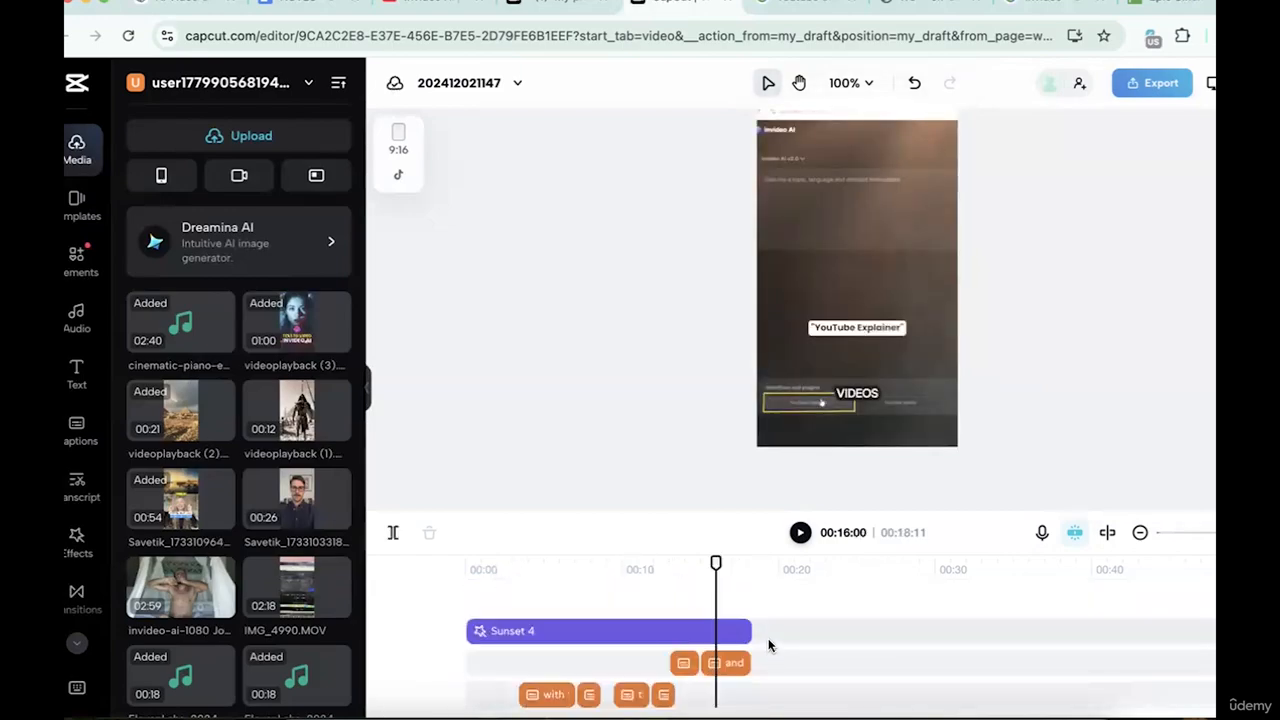
scroll(769, 645, "down", 1)
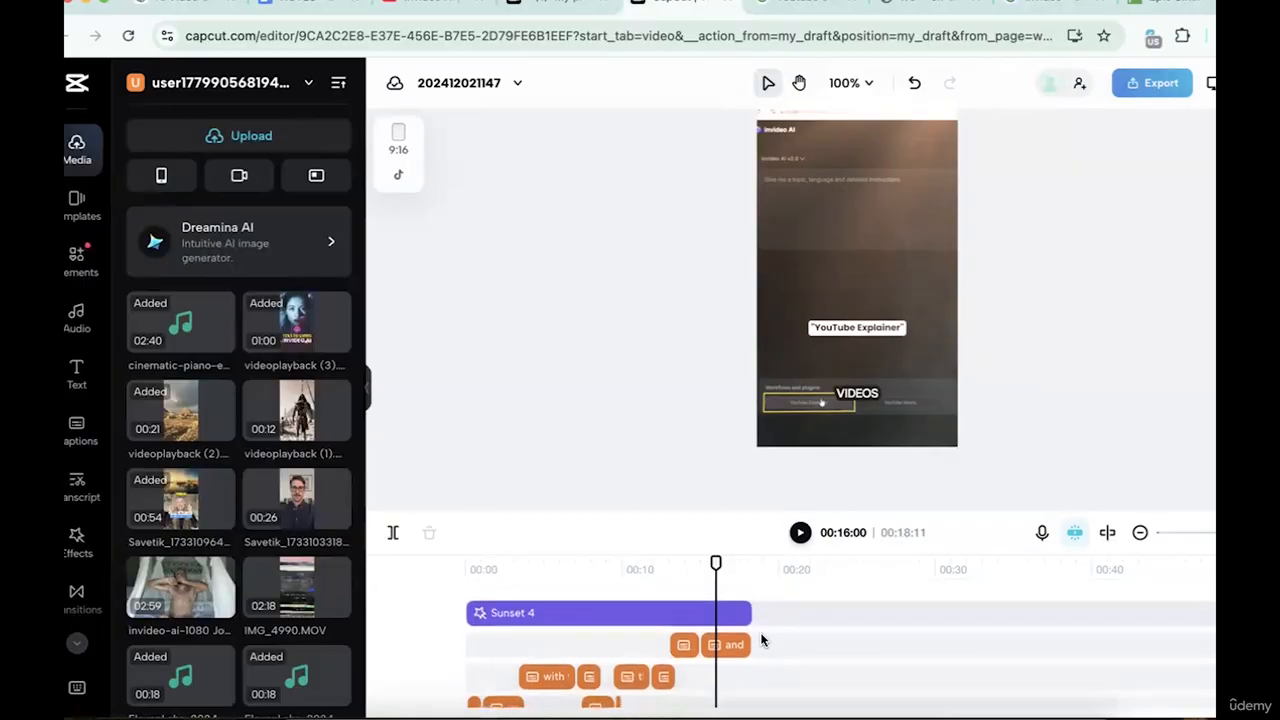
scroll(761, 630, "up", 1)
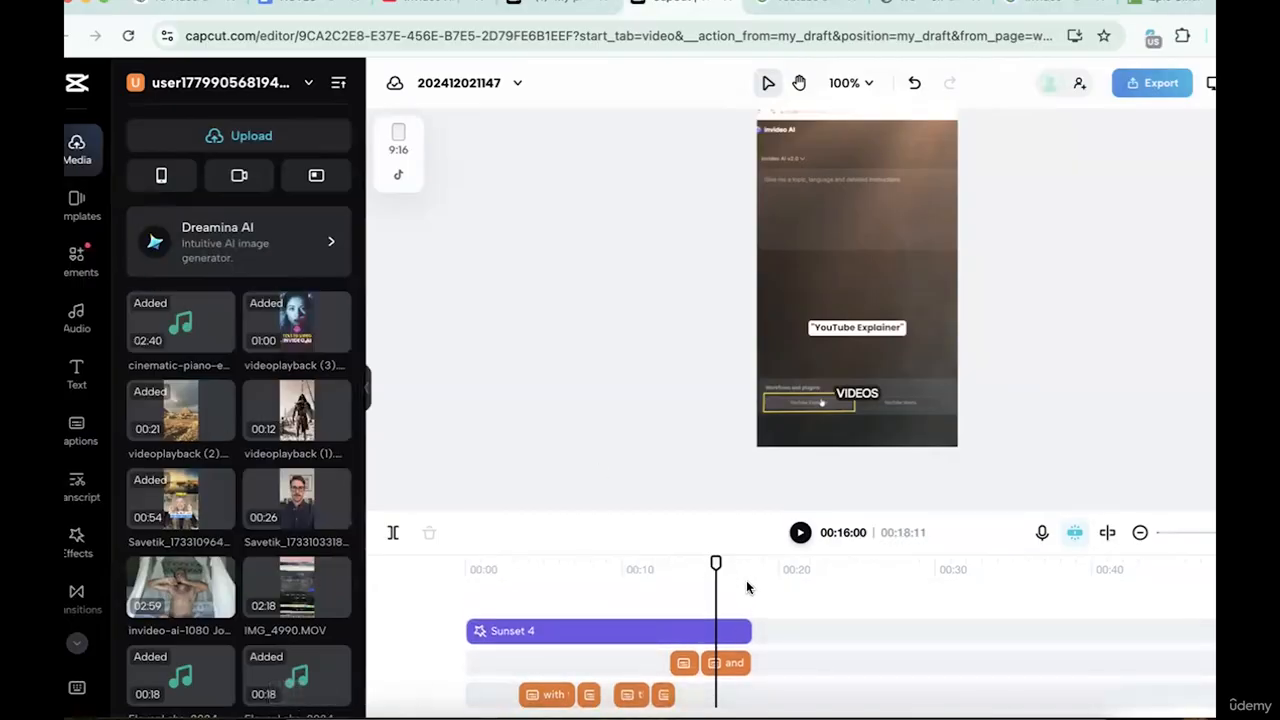
left_click(749, 597)
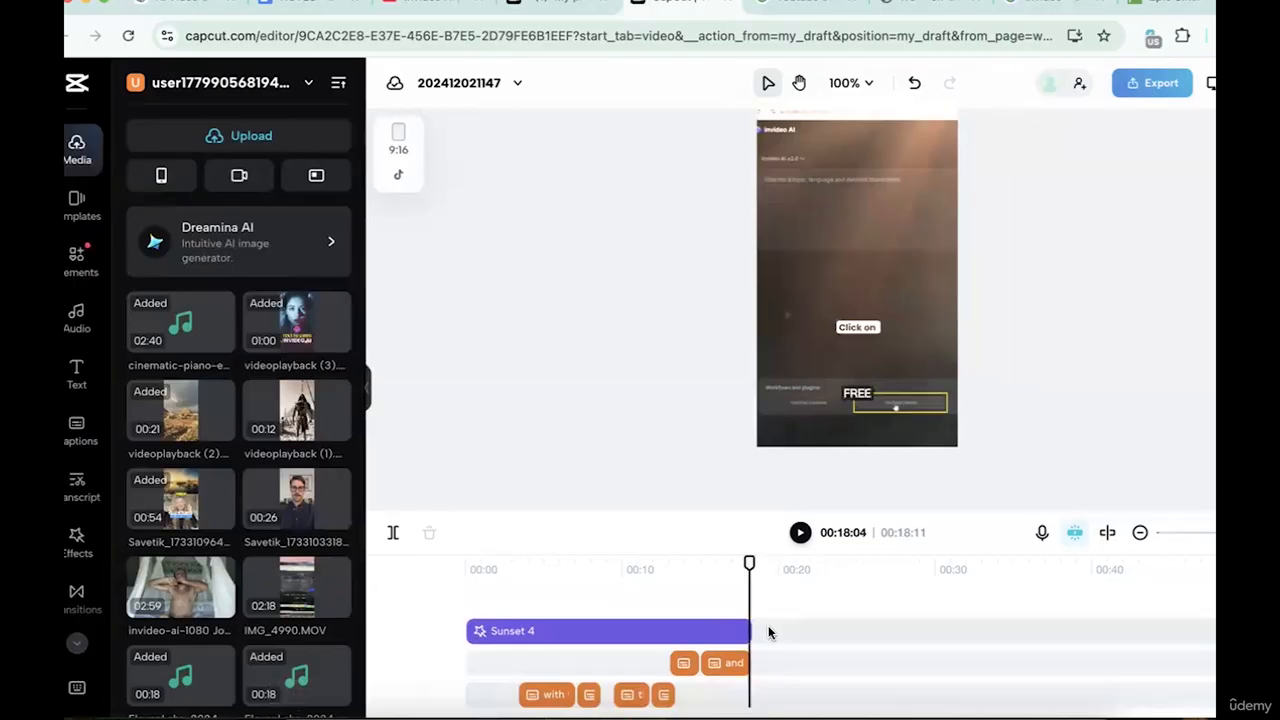
left_click(492, 570)
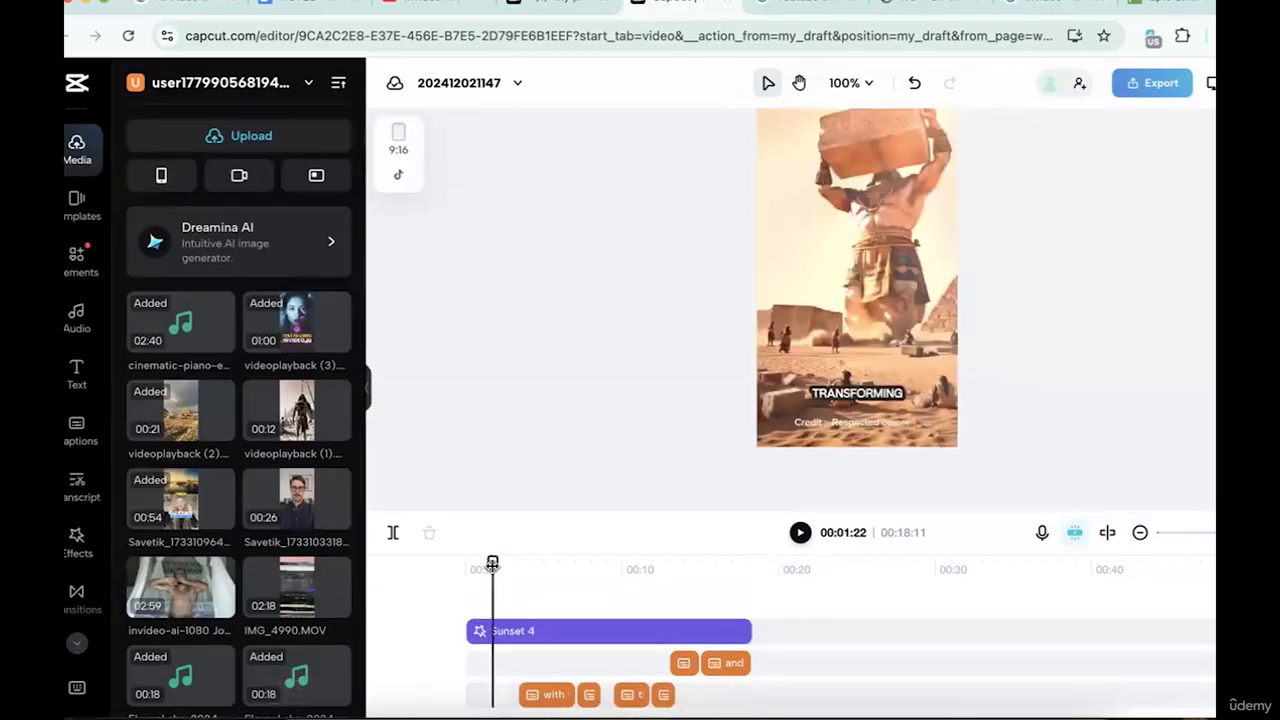
left_click_drag(492, 565, 465, 565)
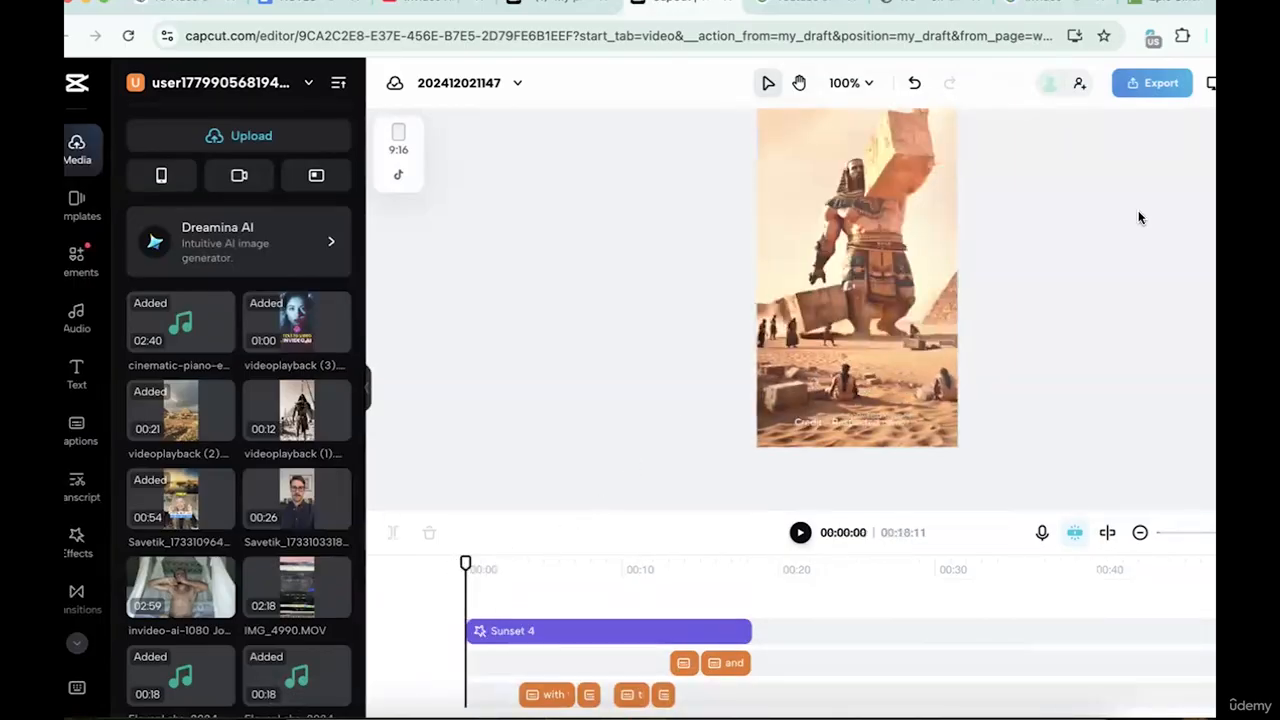